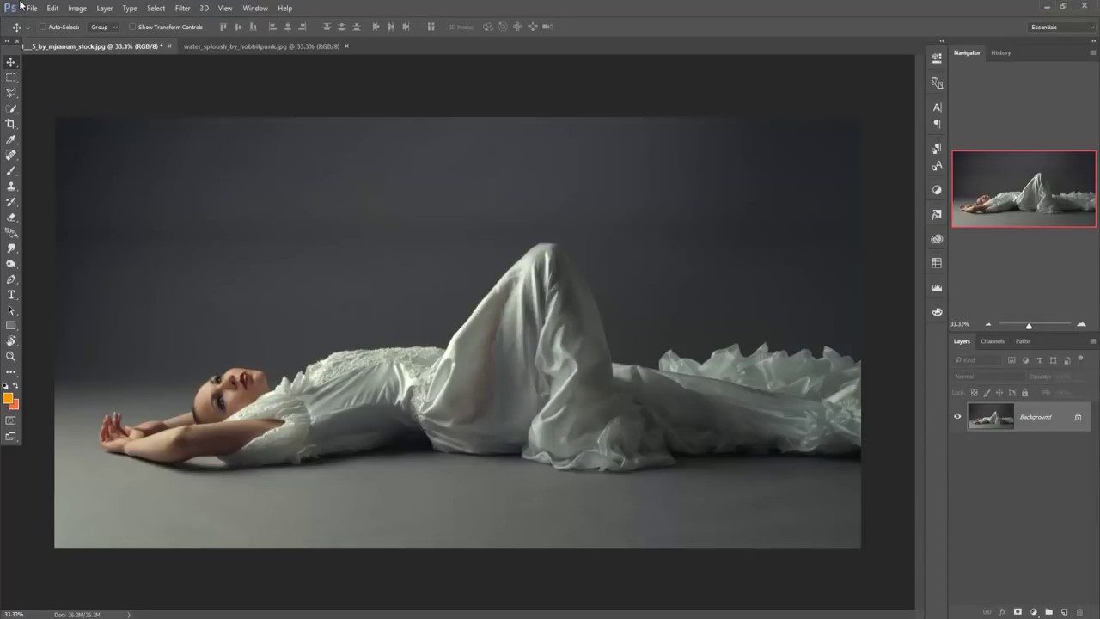
# - Create a new white 1280 × 720 px document and float the bridal photo in its own window
pyautogui.click(31, 8)
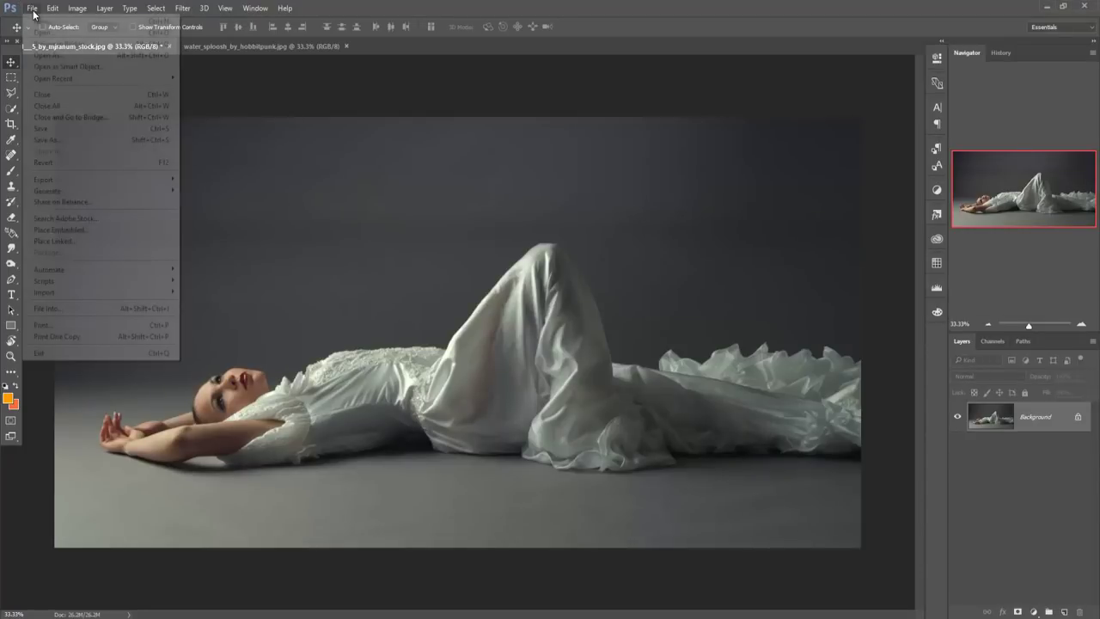
pyautogui.click(39, 20)
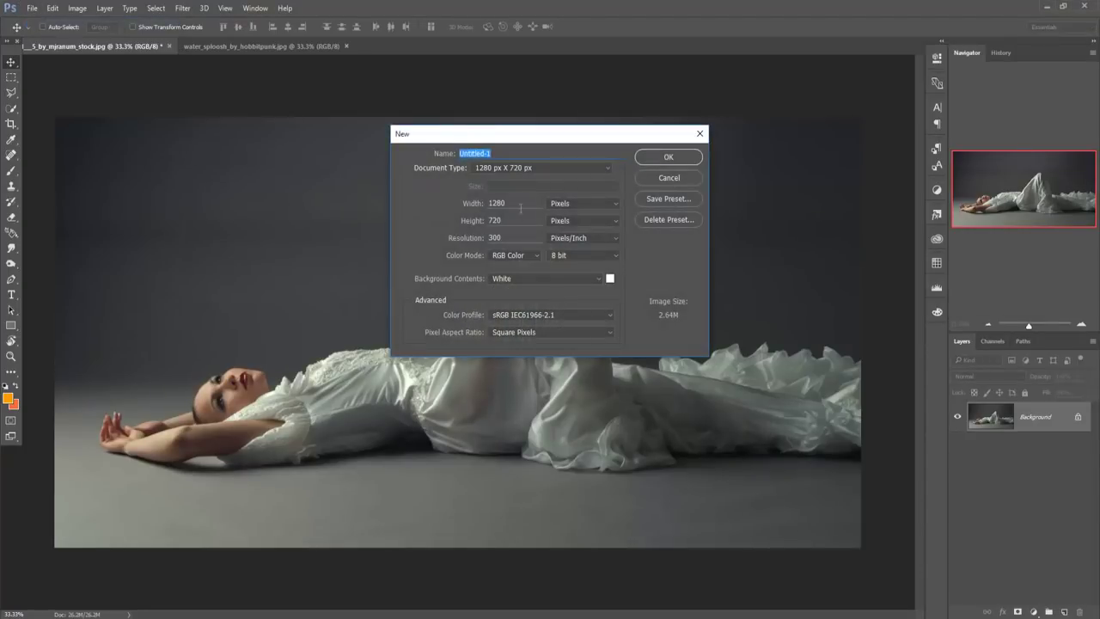
pyautogui.click(480, 204)
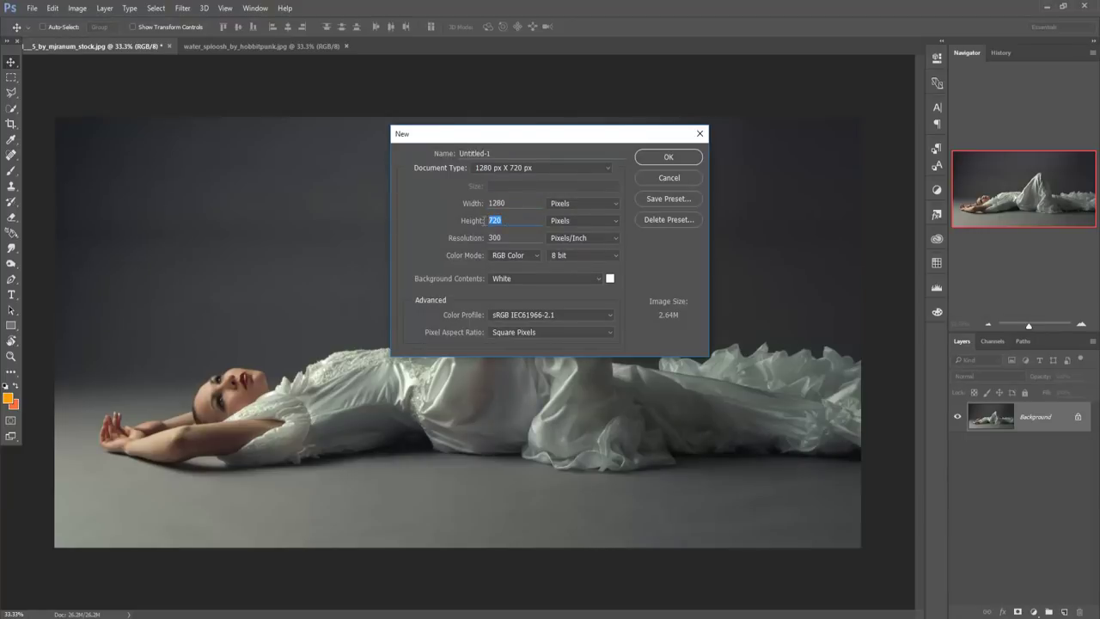
pyautogui.click(657, 158)
pyautogui.moveTo(115, 45)
pyautogui.mouseDown()
pyautogui.moveTo(109, 96)
pyautogui.moveTo(533, 115)
pyautogui.mouseUp()
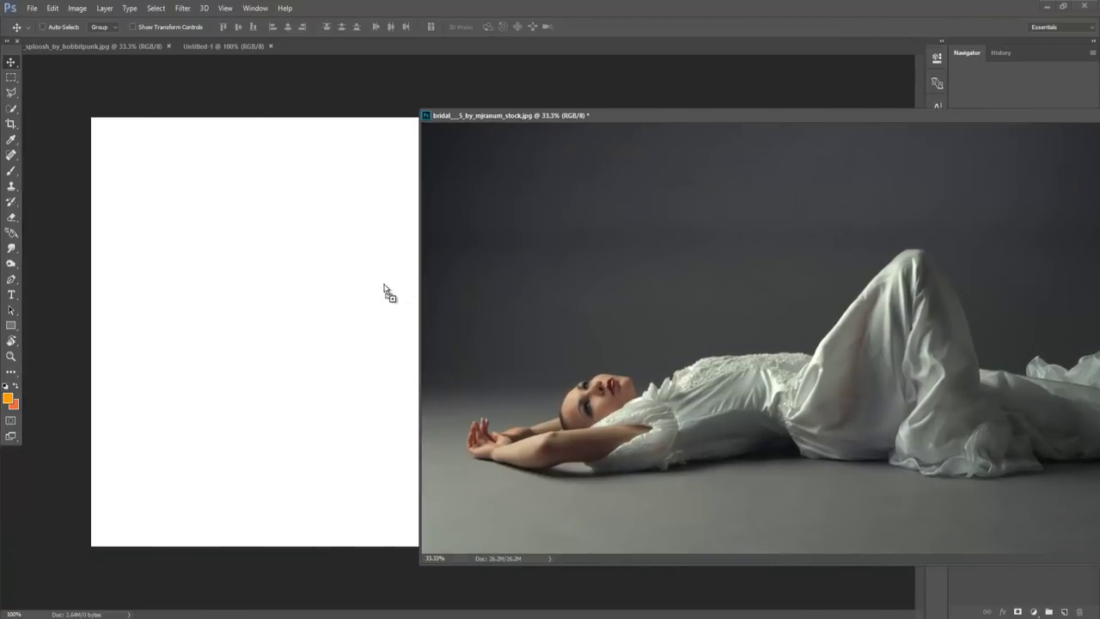
# - Drag the bridal photo into Untitled-1 as Layer 1 and close its floating window
pyautogui.moveTo(384, 293); pyautogui.dragTo(353, 292)
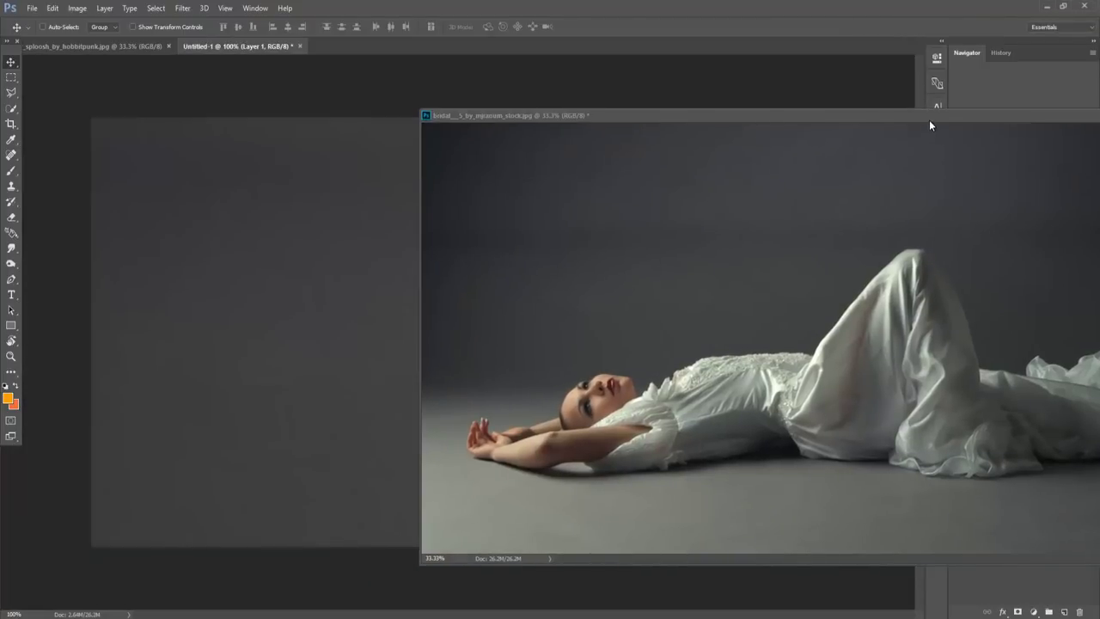
pyautogui.moveTo(929, 119)
pyautogui.mouseDown()
pyautogui.moveTo(555, 196)
pyautogui.moveTo(604, 225)
pyautogui.mouseUp()
pyautogui.click(633, 202)
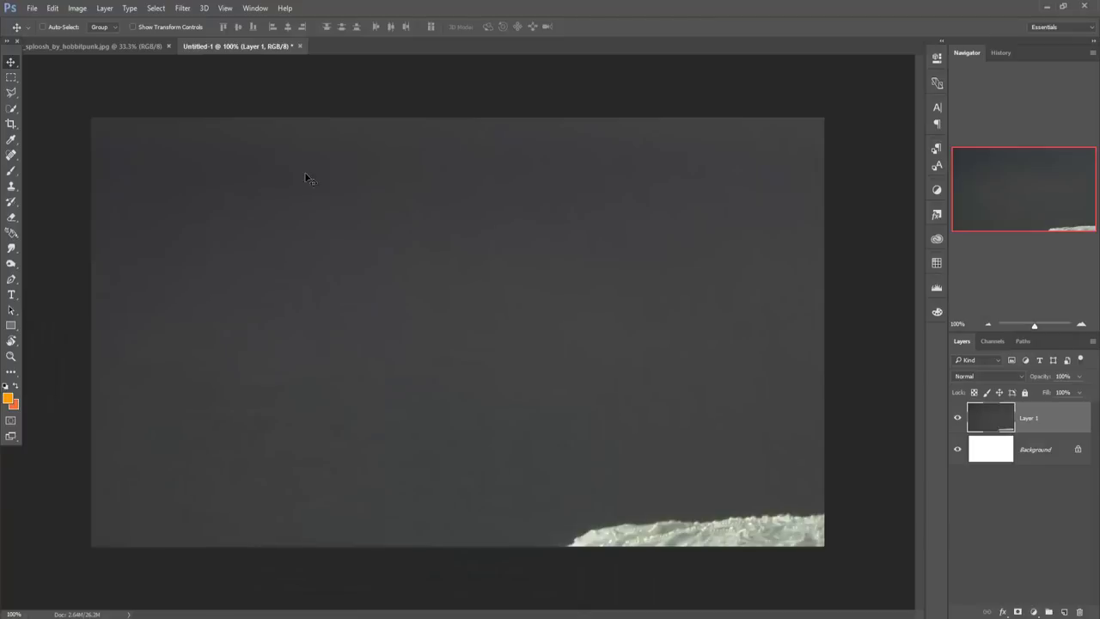
pyautogui.moveTo(240, 215); pyautogui.dragTo(440, 302)
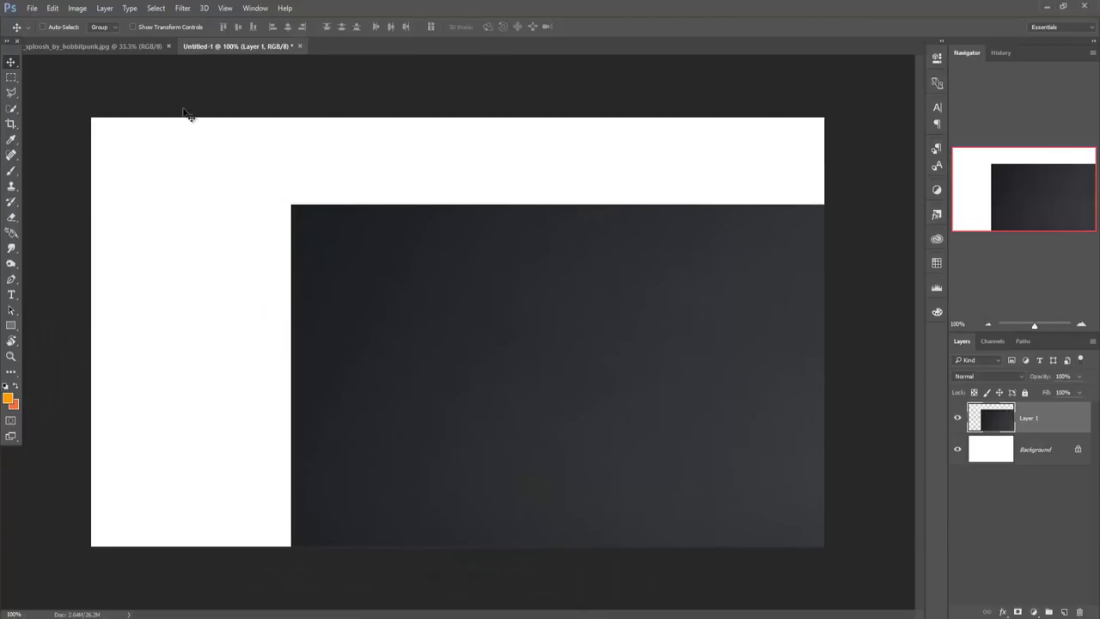
# - Scale the photo to about 30.5% to span the canvas width, leaving a white top strip
pyautogui.click(133, 27)
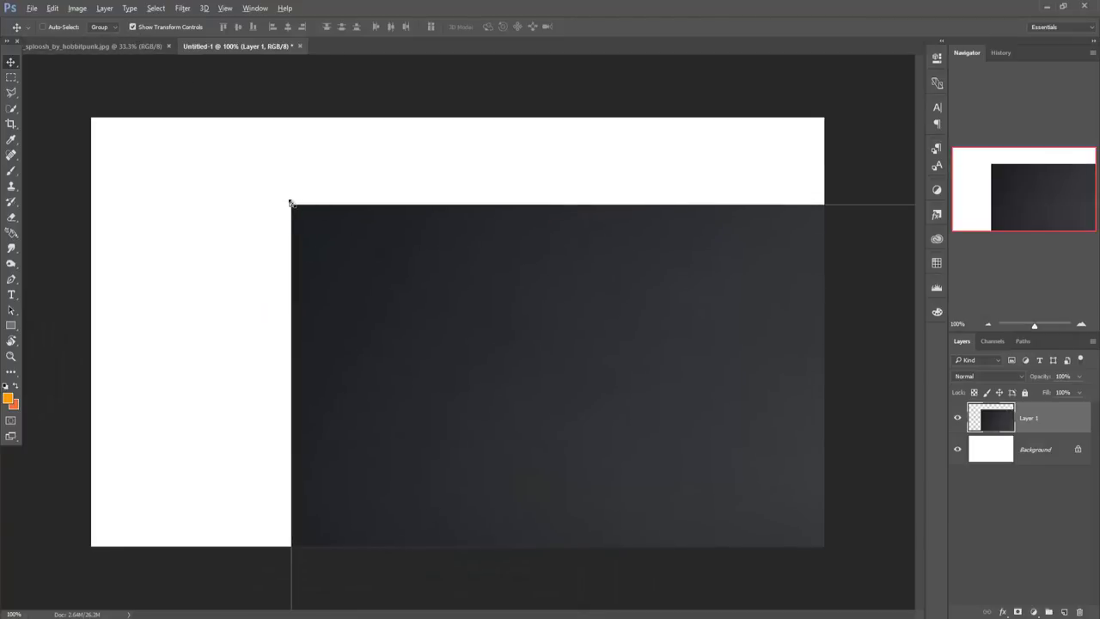
pyautogui.moveTo(290, 203); pyautogui.dragTo(183, 204)
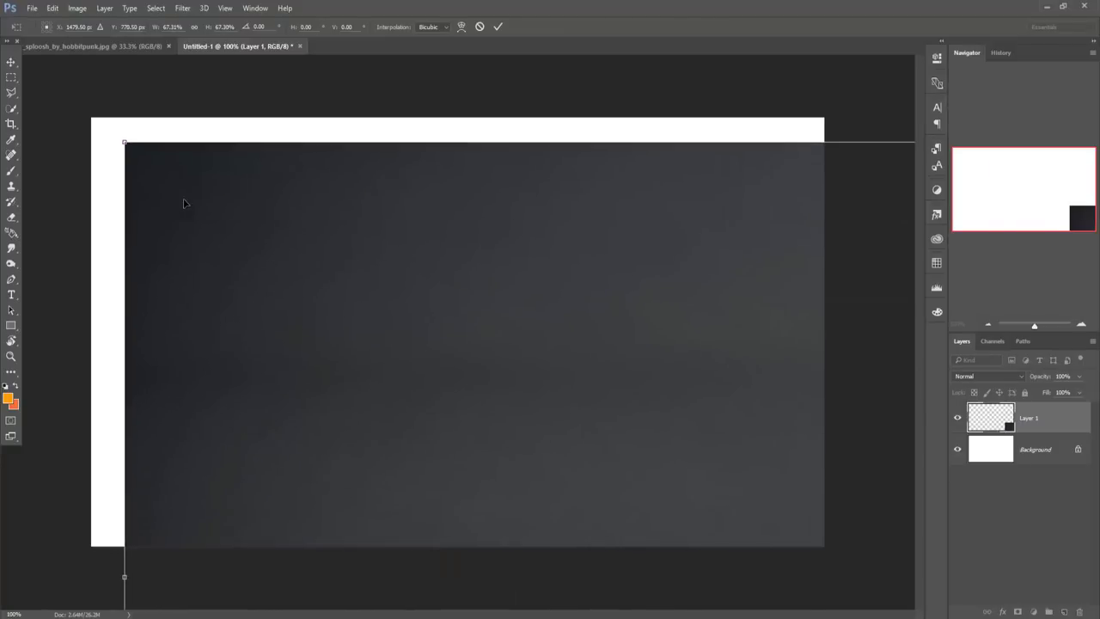
pyautogui.moveTo(158, 168); pyautogui.dragTo(162, 156)
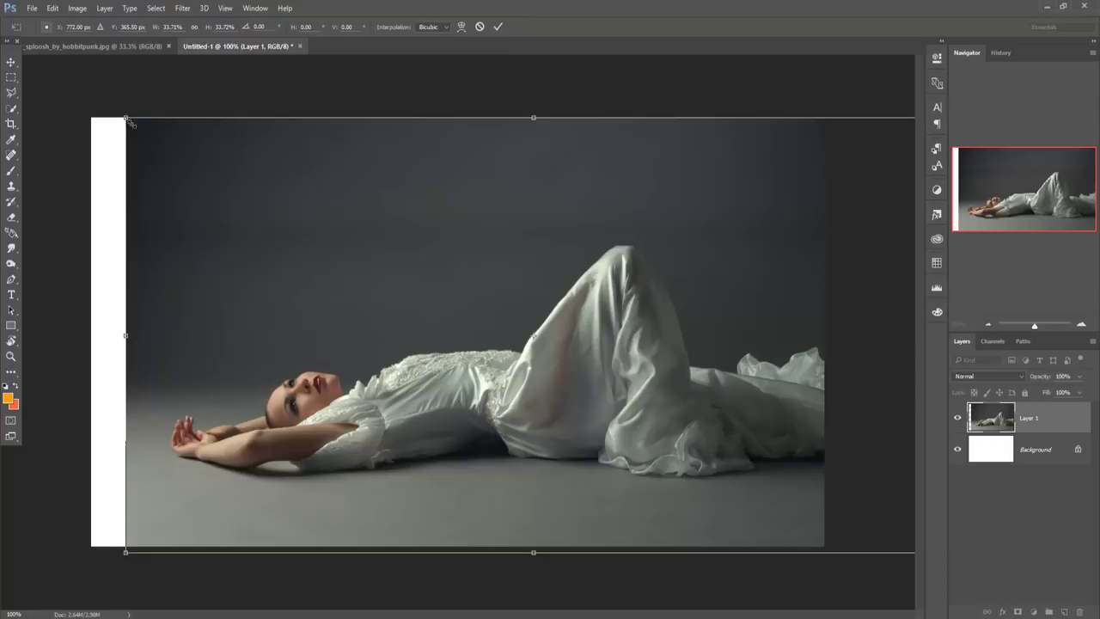
pyautogui.moveTo(127, 119)
pyautogui.mouseDown()
pyautogui.moveTo(292, 212)
pyautogui.moveTo(252, 221)
pyautogui.mouseUp()
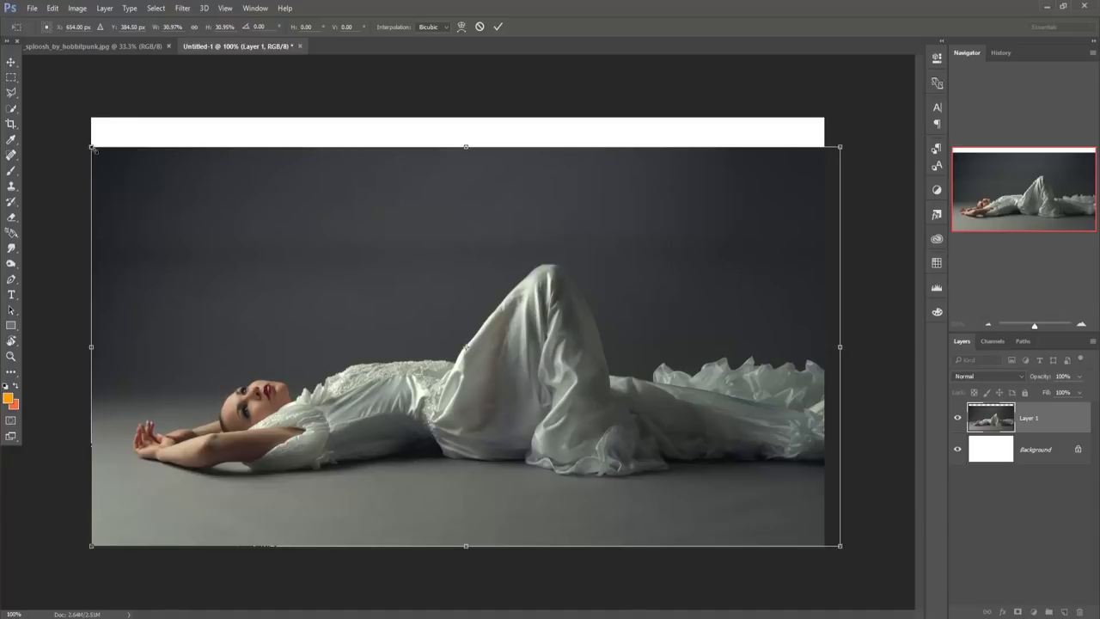
pyautogui.moveTo(92, 148); pyautogui.dragTo(101, 153)
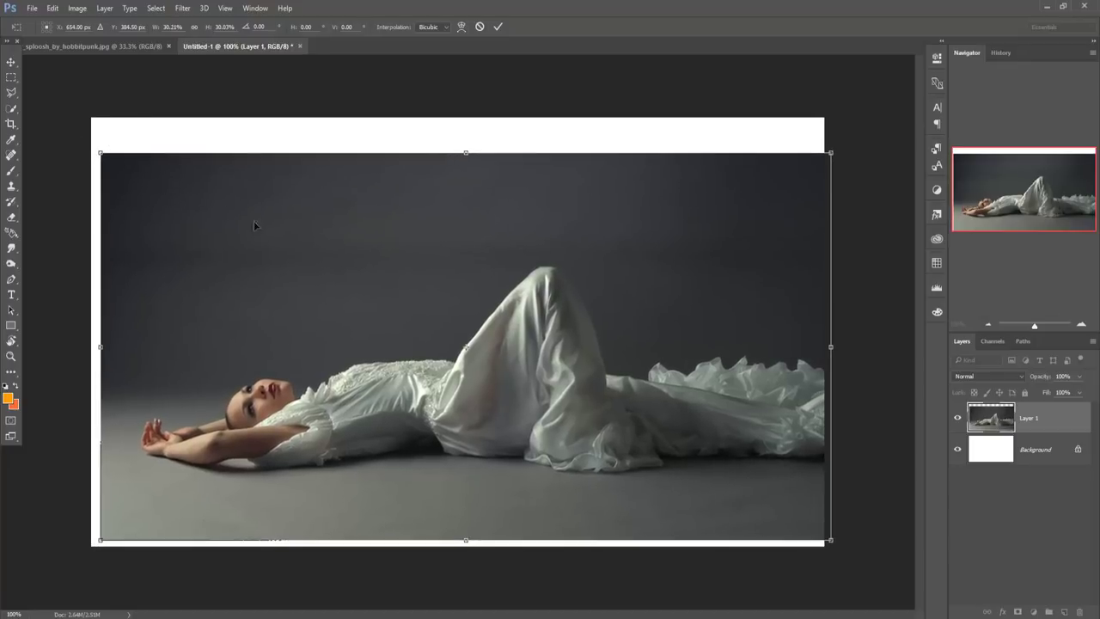
pyautogui.moveTo(257, 226); pyautogui.dragTo(253, 226)
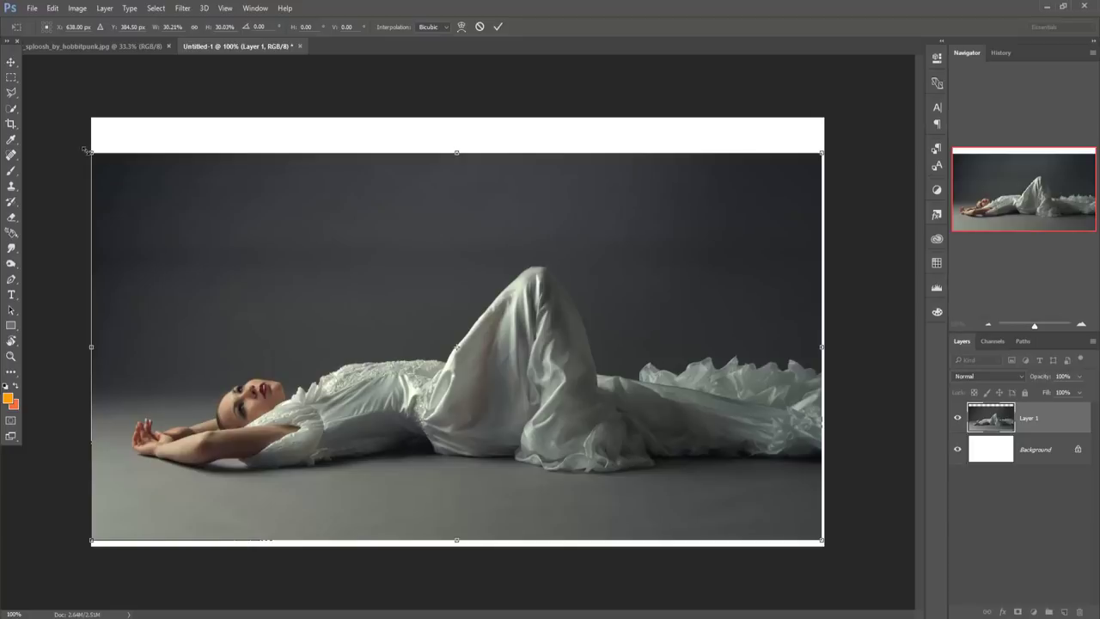
pyautogui.moveTo(87, 149); pyautogui.dragTo(88, 148)
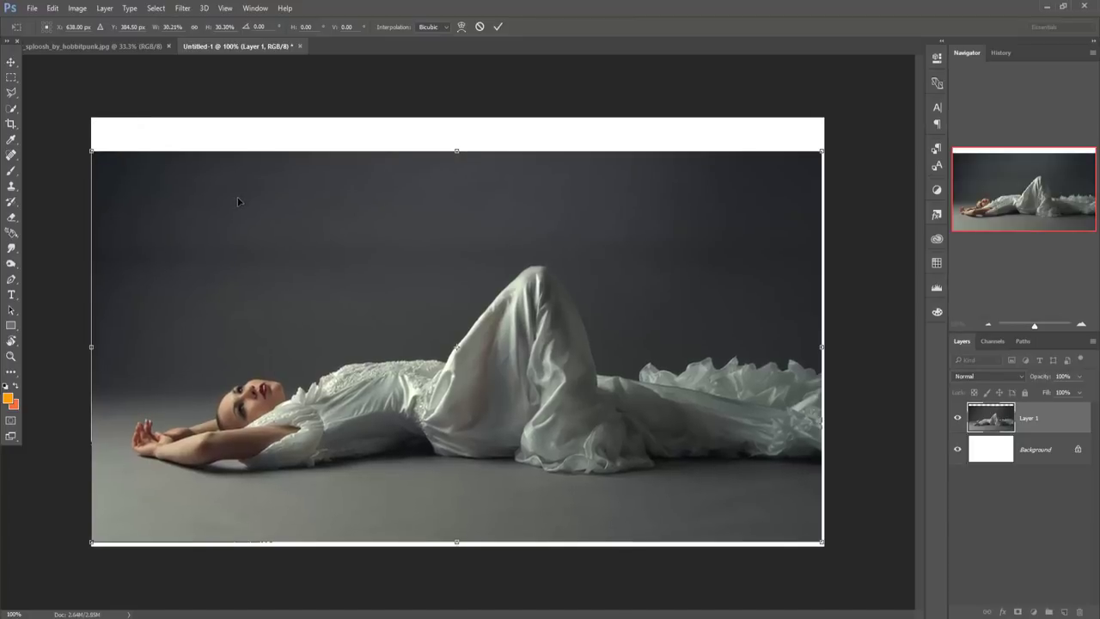
pyautogui.moveTo(91, 151); pyautogui.dragTo(88, 149)
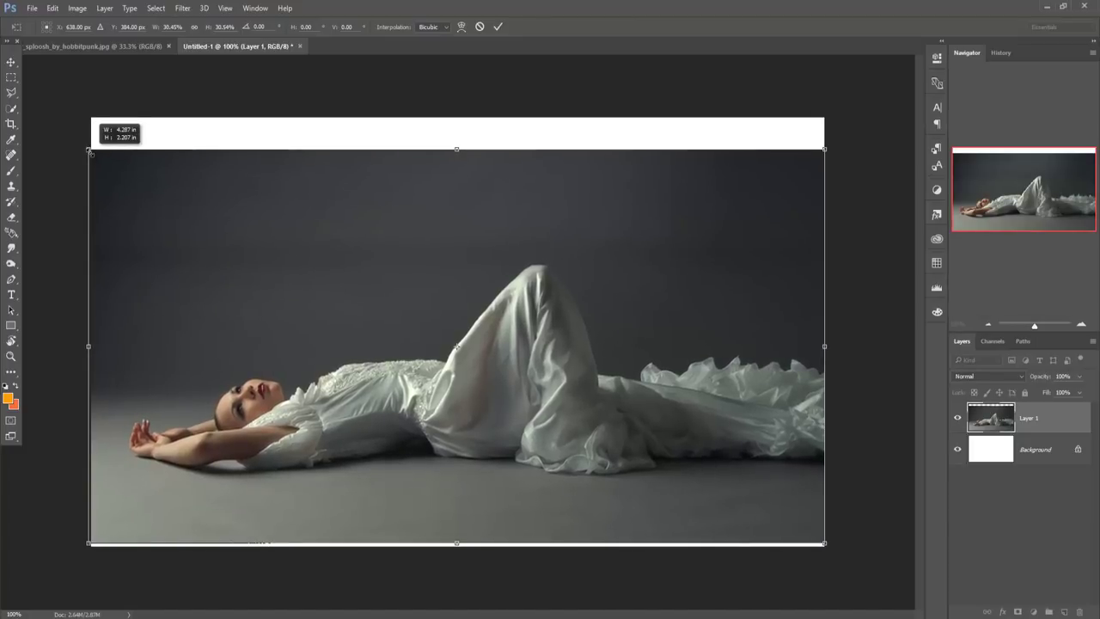
pyautogui.moveTo(229, 223); pyautogui.dragTo(229, 227)
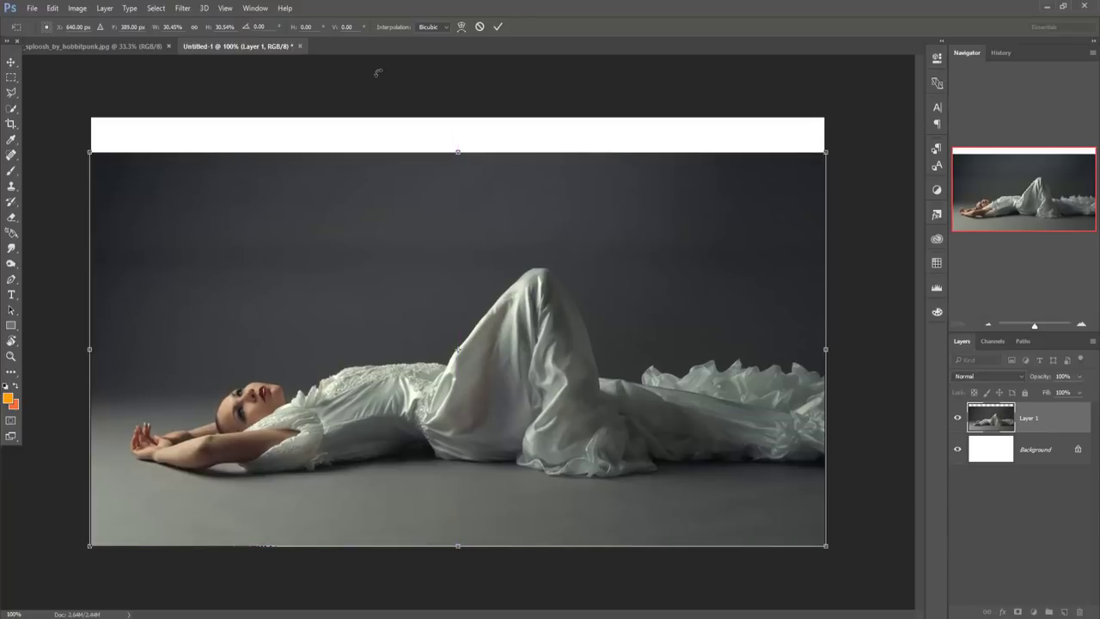
pyautogui.click(497, 26)
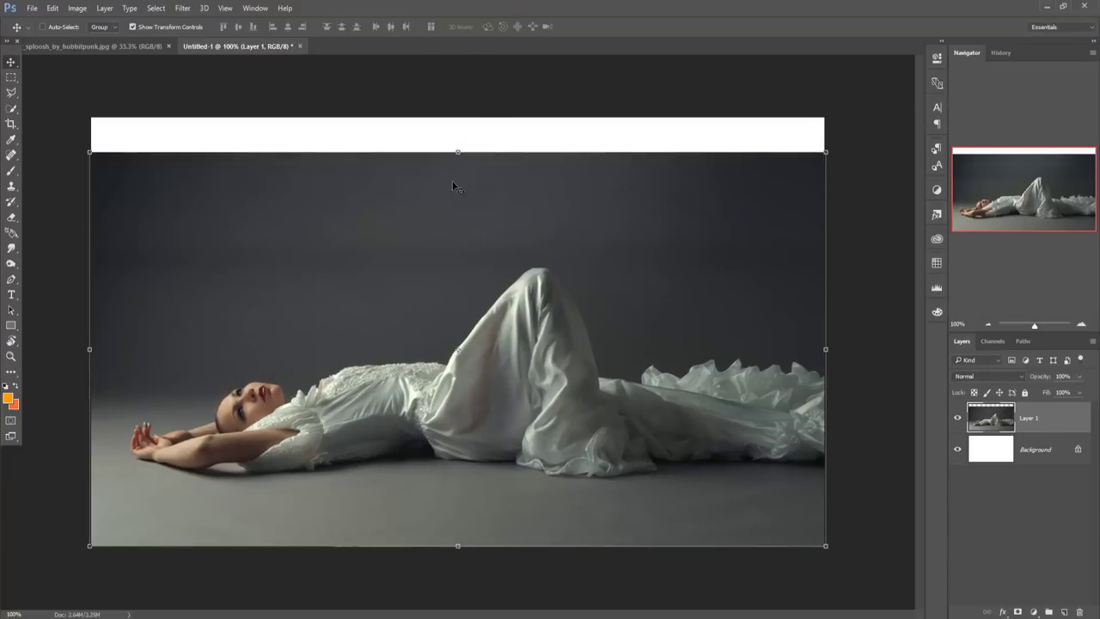
# - Select the top white strip, Content-Aware fill it with grey backdrop, and deselect
pyautogui.click(11, 77)
pyautogui.moveTo(92, 117); pyautogui.dragTo(825, 156)
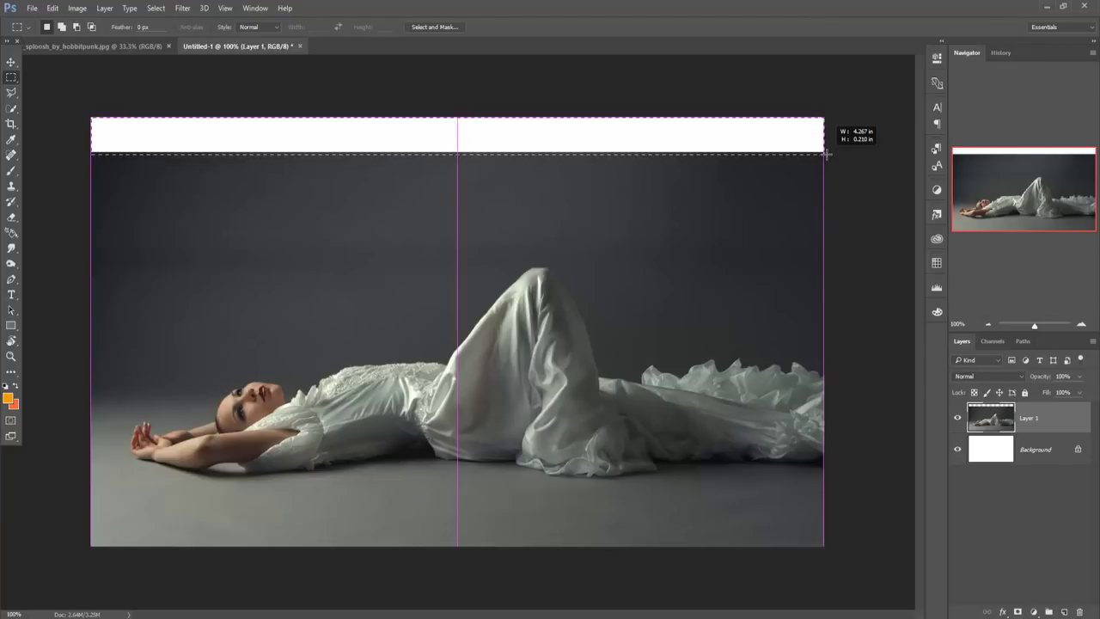
pyautogui.moveTo(825, 157); pyautogui.dragTo(826, 154)
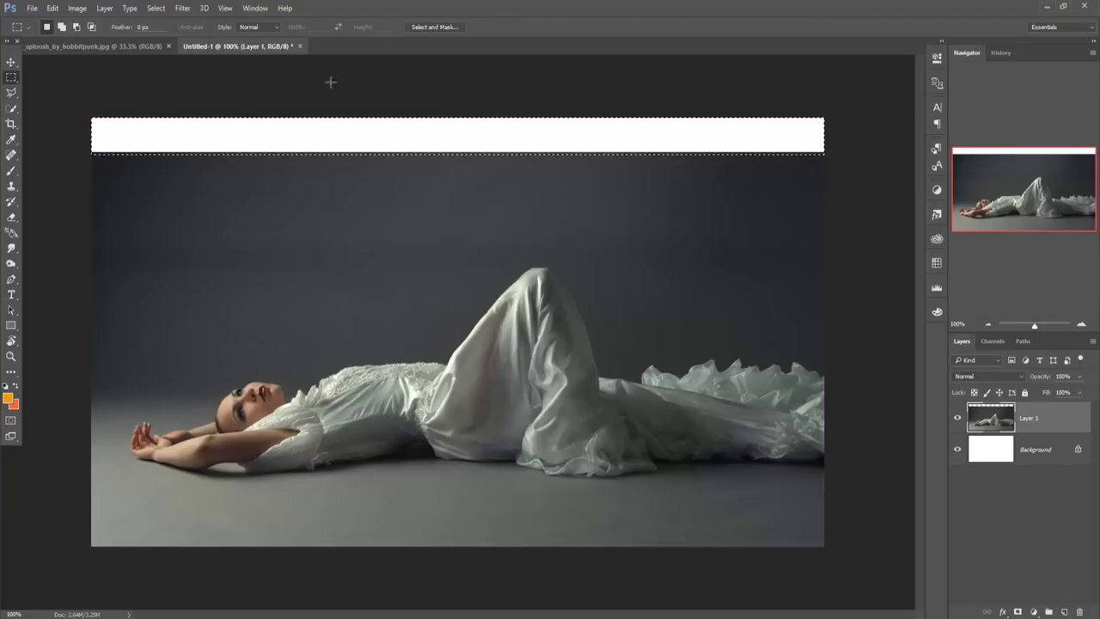
pyautogui.click(52, 7)
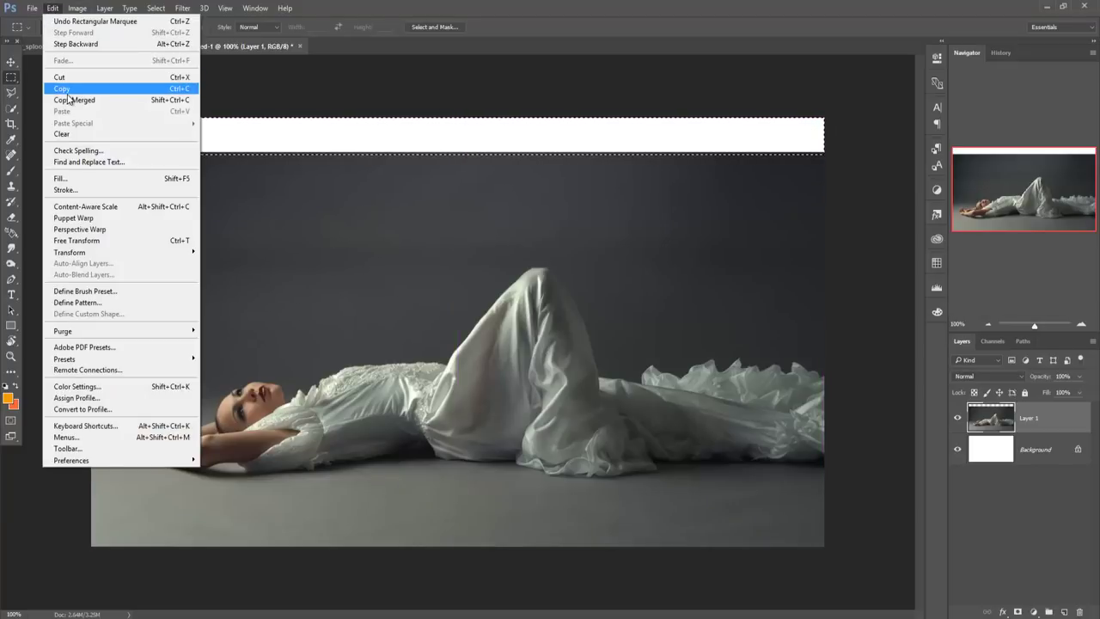
pyautogui.click(60, 178)
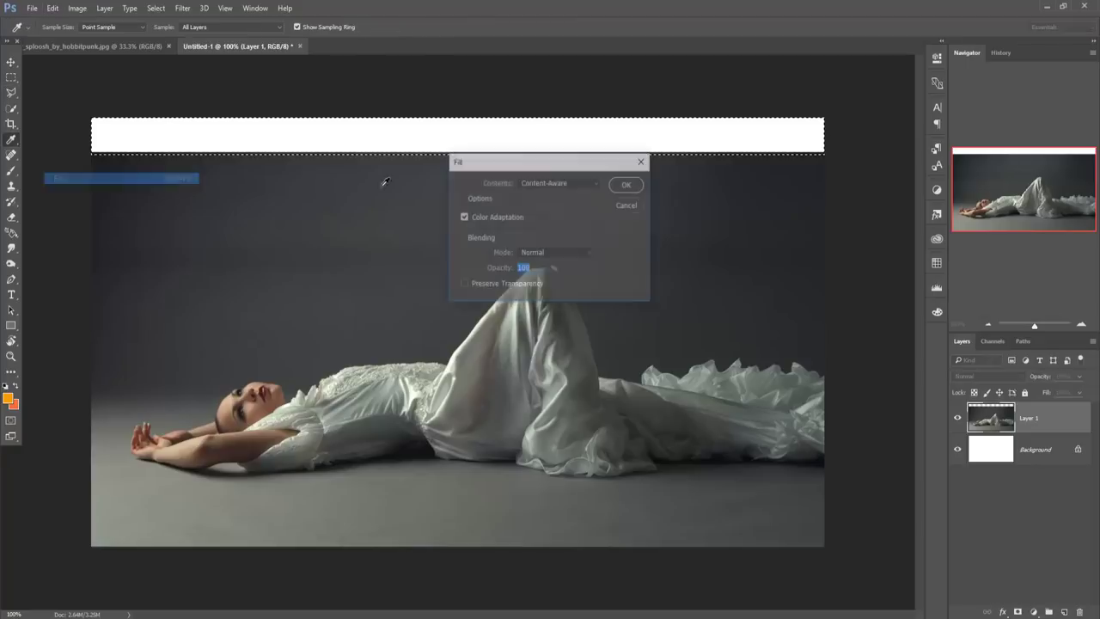
pyautogui.click(626, 186)
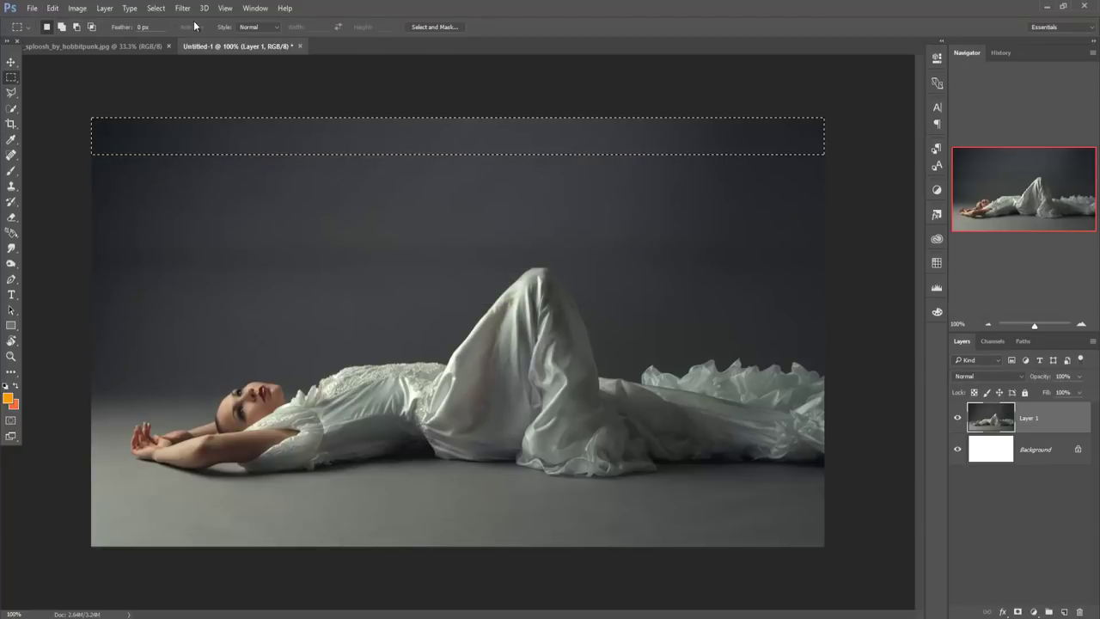
pyautogui.click(155, 8)
pyautogui.click(171, 33)
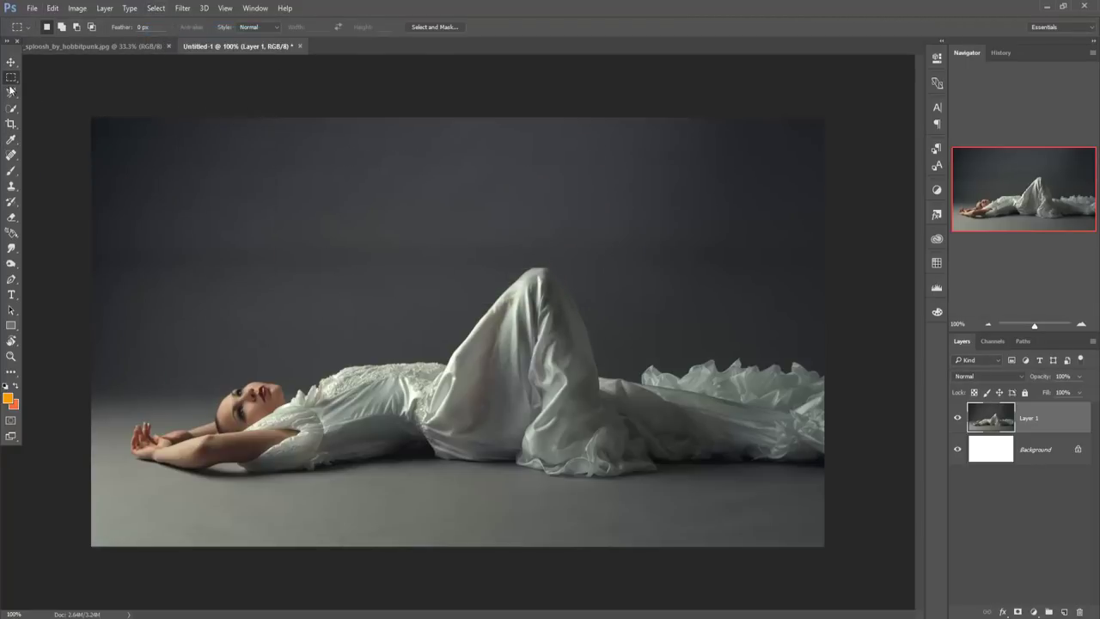
pyautogui.click(12, 61)
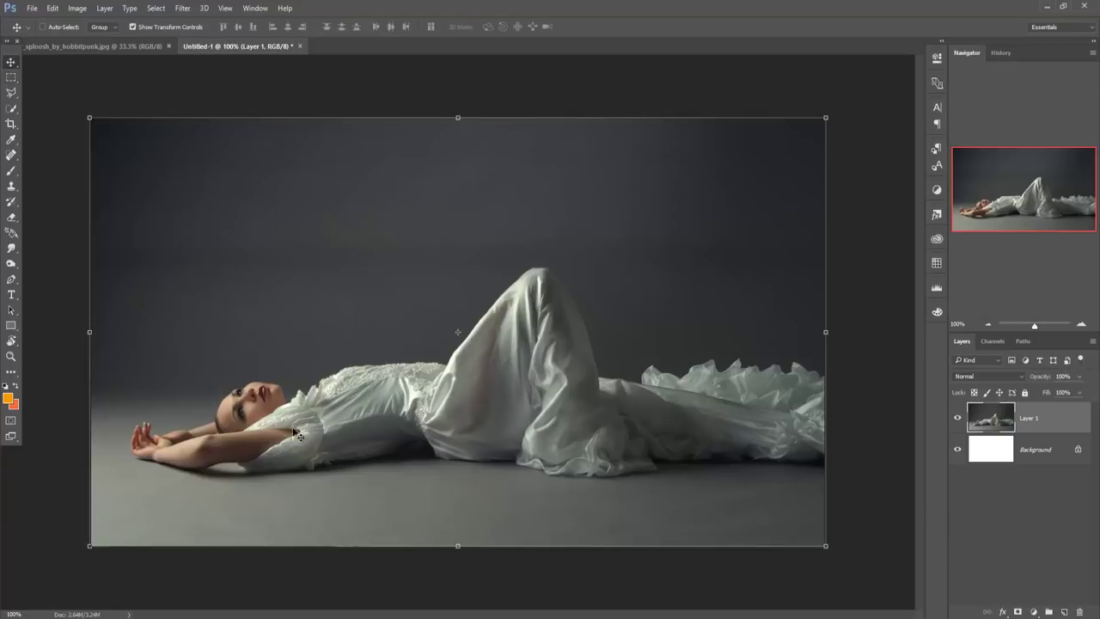
# - Zoom in and trace a pen path along the dress's lower edge and the forearm to the wrist
pyautogui.click(11, 281)
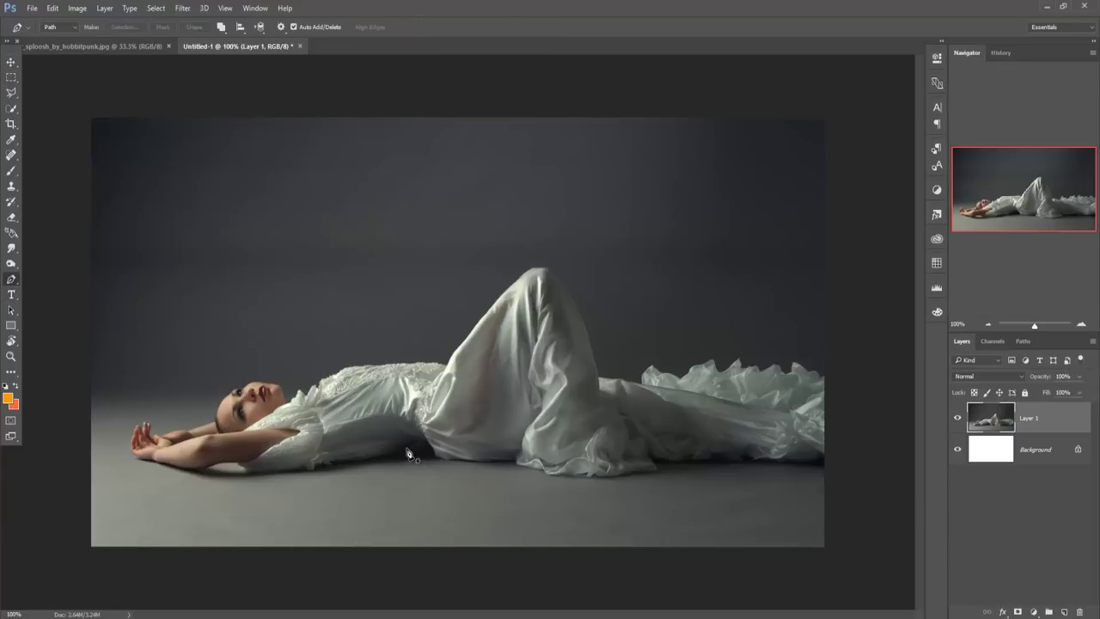
pyautogui.scroll(2, 408, 451)
pyautogui.scroll(3, 407, 451)
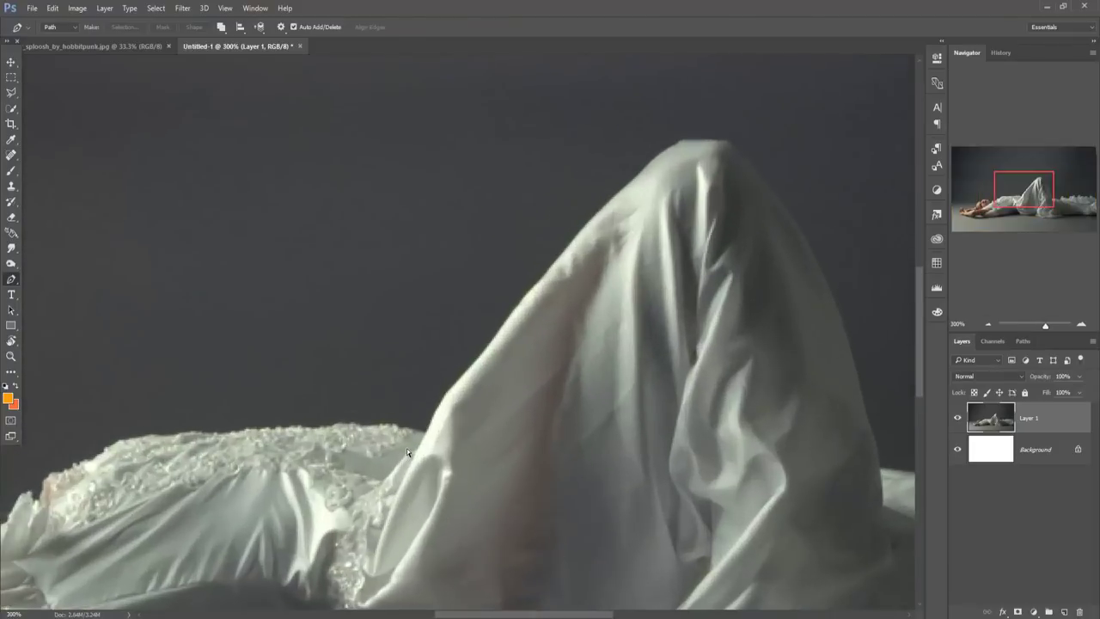
pyautogui.scroll(2, 407, 451)
pyautogui.scroll(-3, 423, 465)
pyautogui.scroll(3, 507, 198)
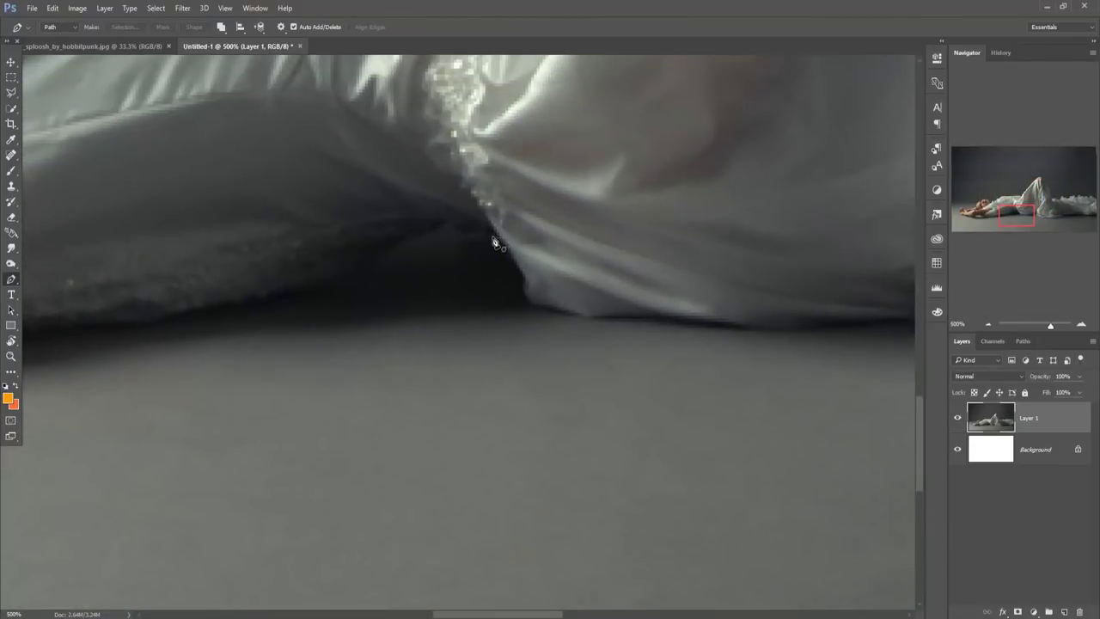
pyautogui.click(493, 239)
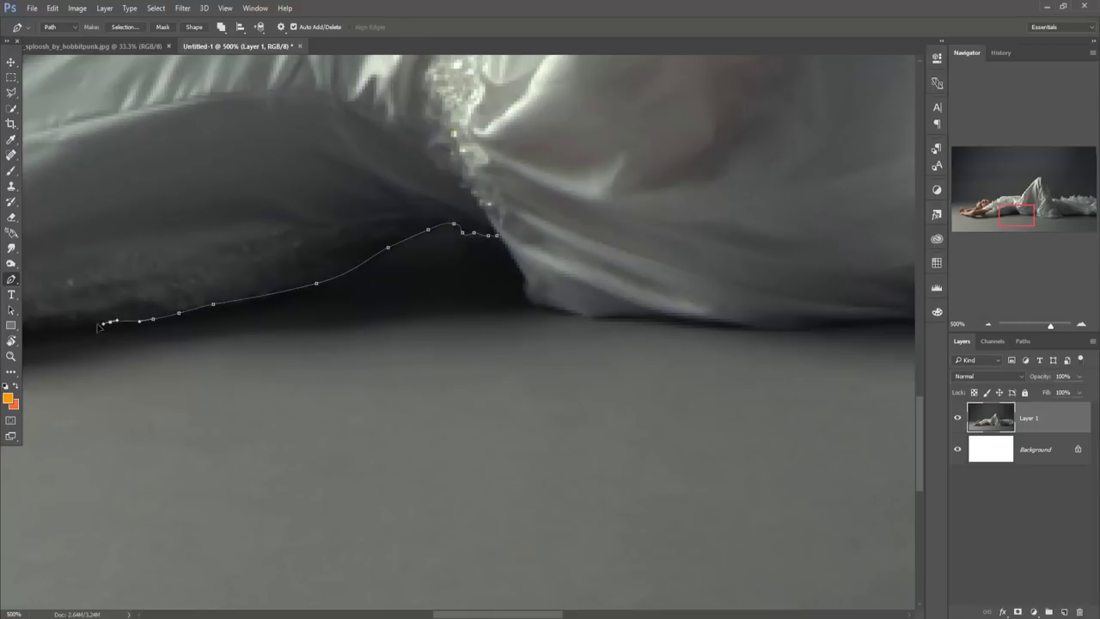
pyautogui.moveTo(98, 322); pyautogui.dragTo(404, 338)
pyautogui.moveTo(566, 300)
pyautogui.mouseDown()
pyautogui.moveTo(626, 260)
pyautogui.moveTo(1066, 202)
pyautogui.mouseUp()
pyautogui.click(483, 271)
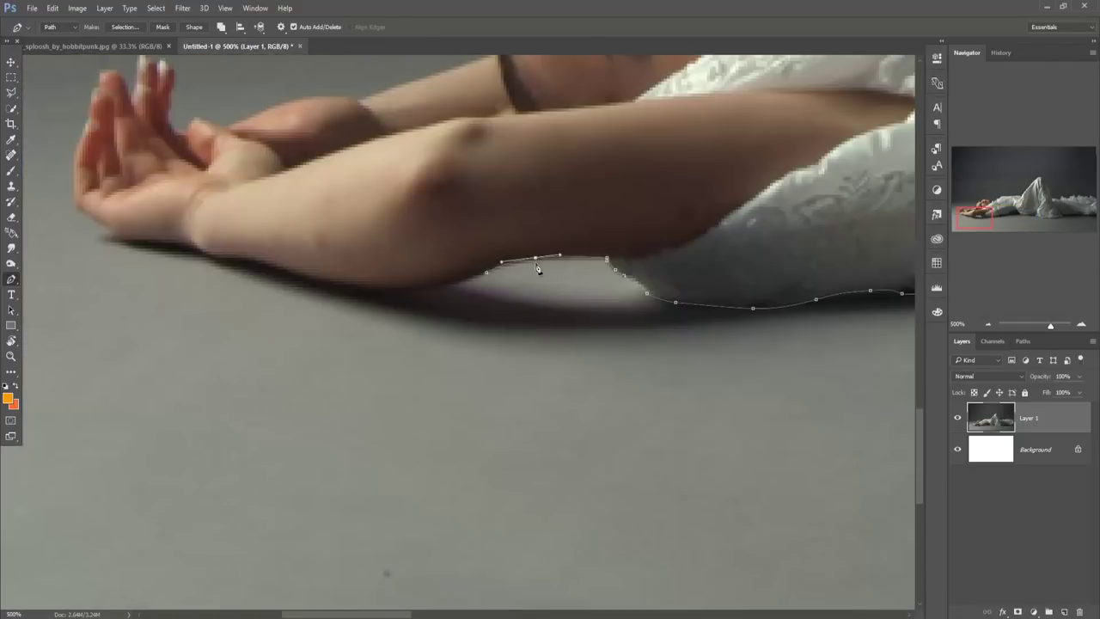
pyautogui.click(406, 292)
pyautogui.click(334, 286)
pyautogui.moveTo(263, 266); pyautogui.dragTo(280, 271)
pyautogui.click(208, 256)
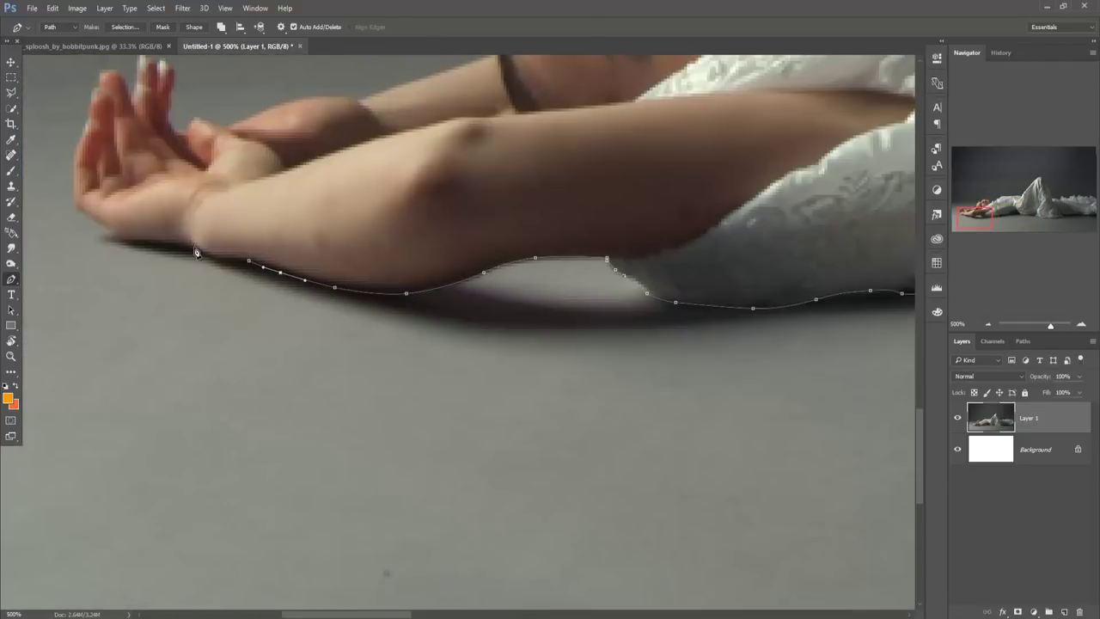
pyautogui.click(158, 243)
# - Continue the path around forehead, chin and ruffled dress edge, close it, and zoom to 100%
pyautogui.scroll(2, 140, 69)
pyautogui.scroll(5, 486, 386)
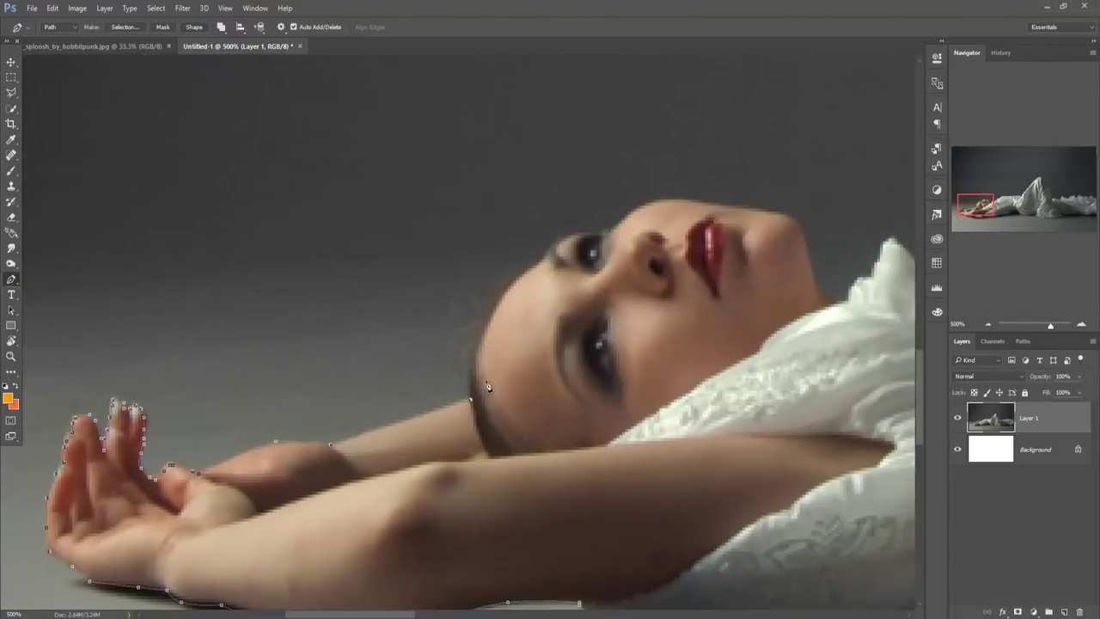
pyautogui.moveTo(527, 277); pyautogui.dragTo(626, 223)
pyautogui.moveTo(784, 223)
pyautogui.mouseDown()
pyautogui.moveTo(867, 292)
pyautogui.moveTo(383, 219)
pyautogui.moveTo(498, 136)
pyautogui.moveTo(591, 94)
pyautogui.moveTo(579, 332)
pyautogui.mouseUp()
pyautogui.moveTo(754, 335)
pyautogui.mouseDown()
pyautogui.moveTo(808, 278)
pyautogui.moveTo(432, 437)
pyautogui.moveTo(471, 388)
pyautogui.mouseUp()
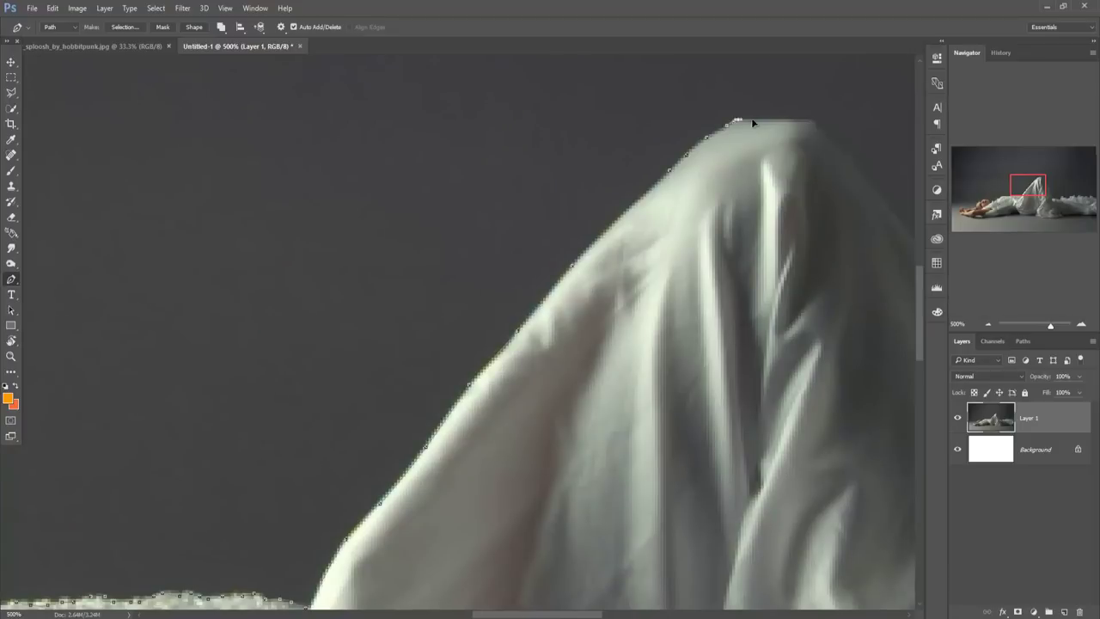
pyautogui.moveTo(752, 122)
pyautogui.mouseDown()
pyautogui.moveTo(672, 255)
pyautogui.moveTo(653, 412)
pyautogui.moveTo(609, 438)
pyautogui.moveTo(662, 344)
pyautogui.moveTo(781, 262)
pyautogui.moveTo(510, 300)
pyautogui.mouseUp()
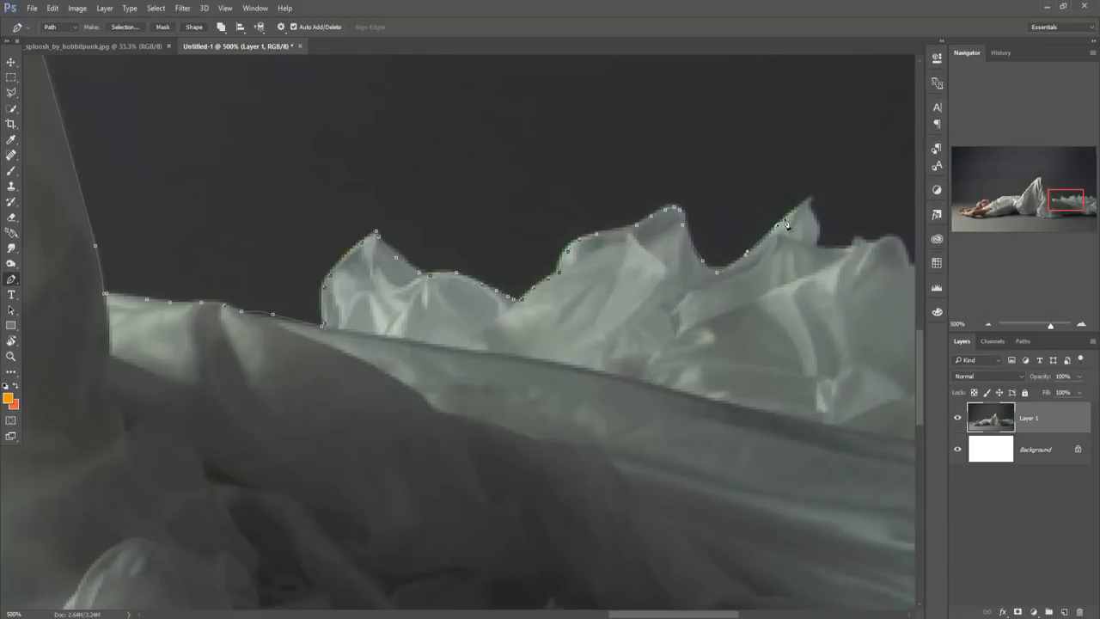
pyautogui.moveTo(863, 245)
pyautogui.mouseDown()
pyautogui.moveTo(533, 294)
pyautogui.moveTo(723, 330)
pyautogui.mouseUp()
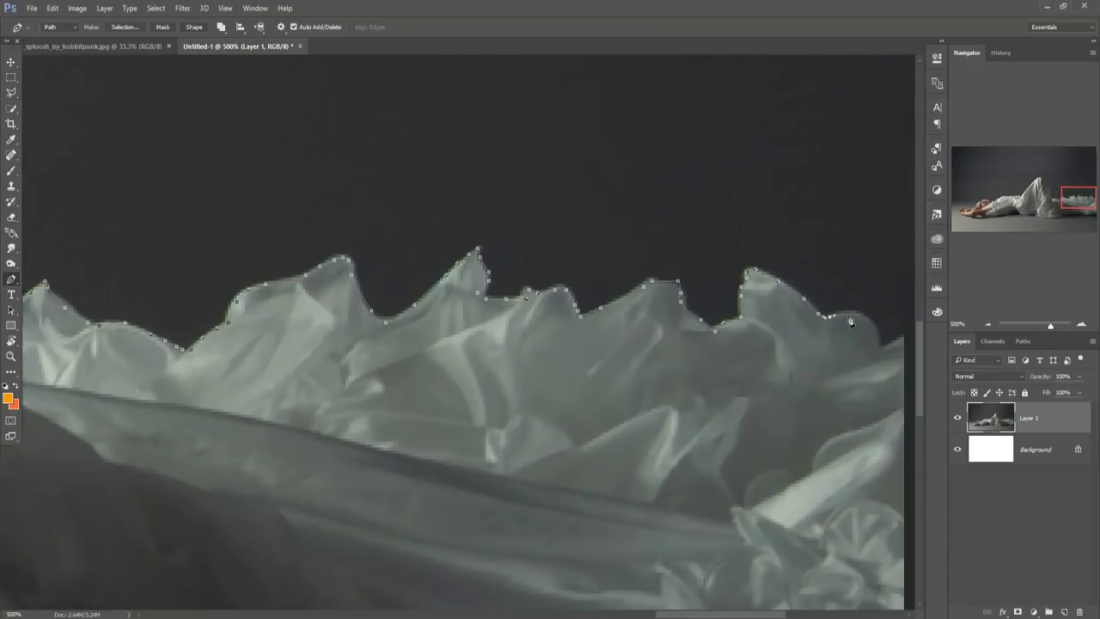
pyautogui.moveTo(851, 322)
pyautogui.mouseDown()
pyautogui.moveTo(449, 478)
pyautogui.moveTo(591, 503)
pyautogui.moveTo(620, 548)
pyautogui.moveTo(233, 534)
pyautogui.moveTo(95, 591)
pyautogui.moveTo(524, 393)
pyautogui.moveTo(168, 349)
pyautogui.moveTo(484, 258)
pyautogui.mouseUp()
pyautogui.scroll(-5, 467, 461)
pyautogui.click(310, 189)
pyautogui.hotkey('ctrl', '1')
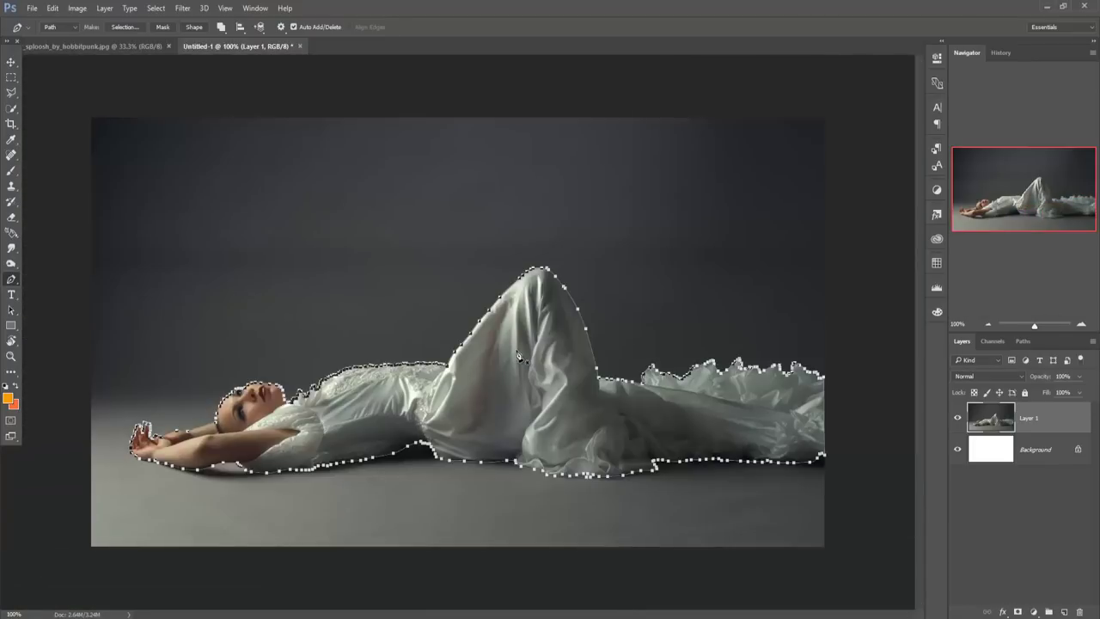
# - Convert the pen path to a selection and copy the figure onto a new Layer 2
pyautogui.rightClick(518, 356)
pyautogui.click(573, 98)
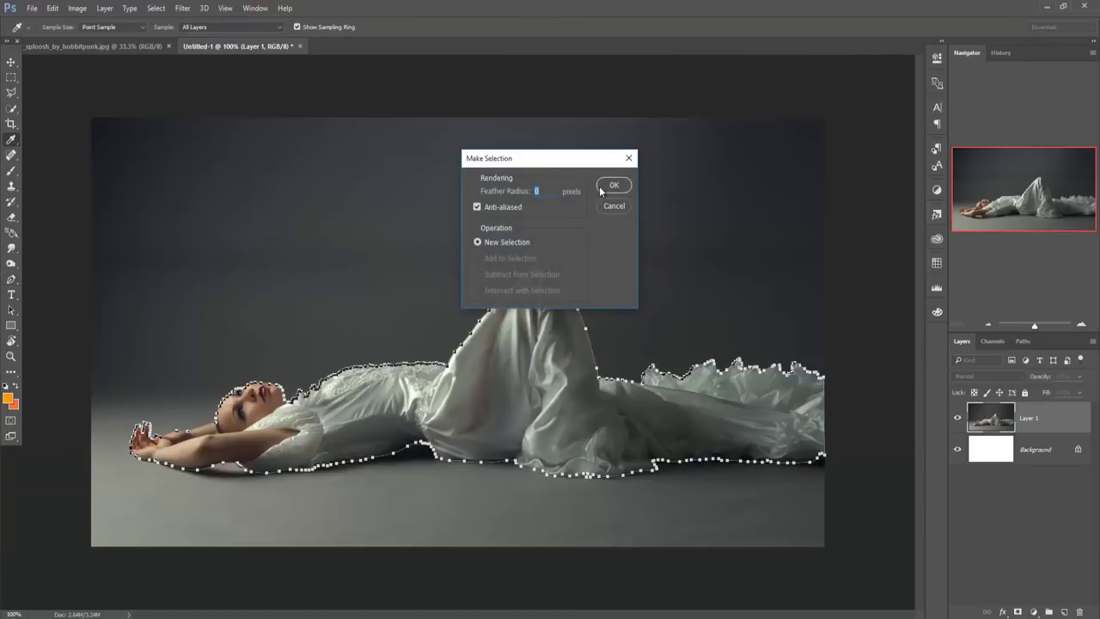
pyautogui.click(604, 189)
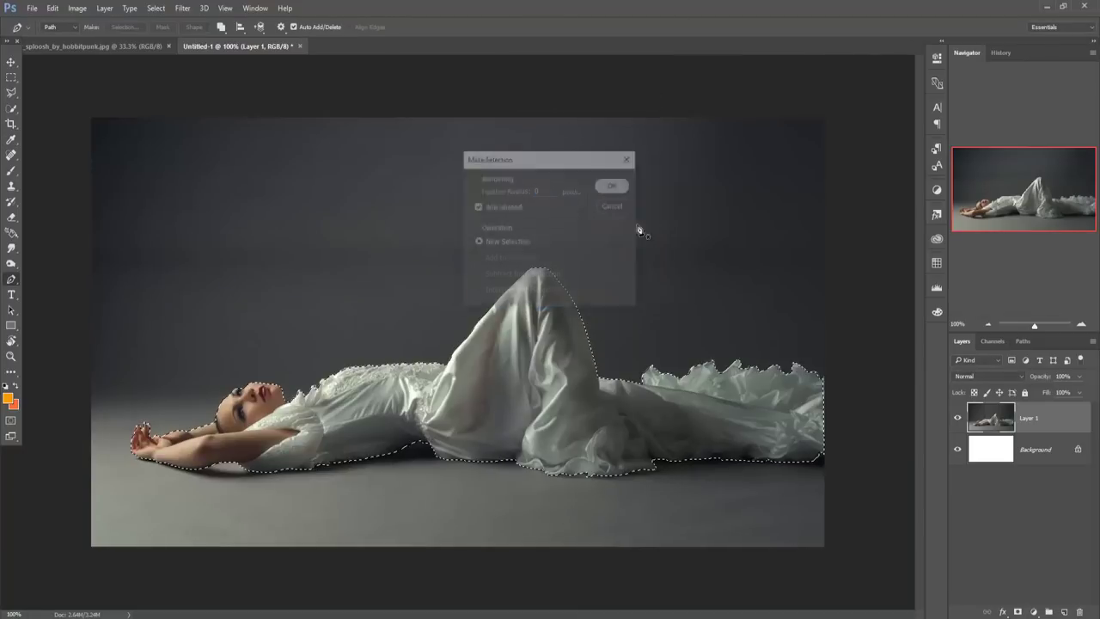
pyautogui.click(10, 62)
pyautogui.click(156, 9)
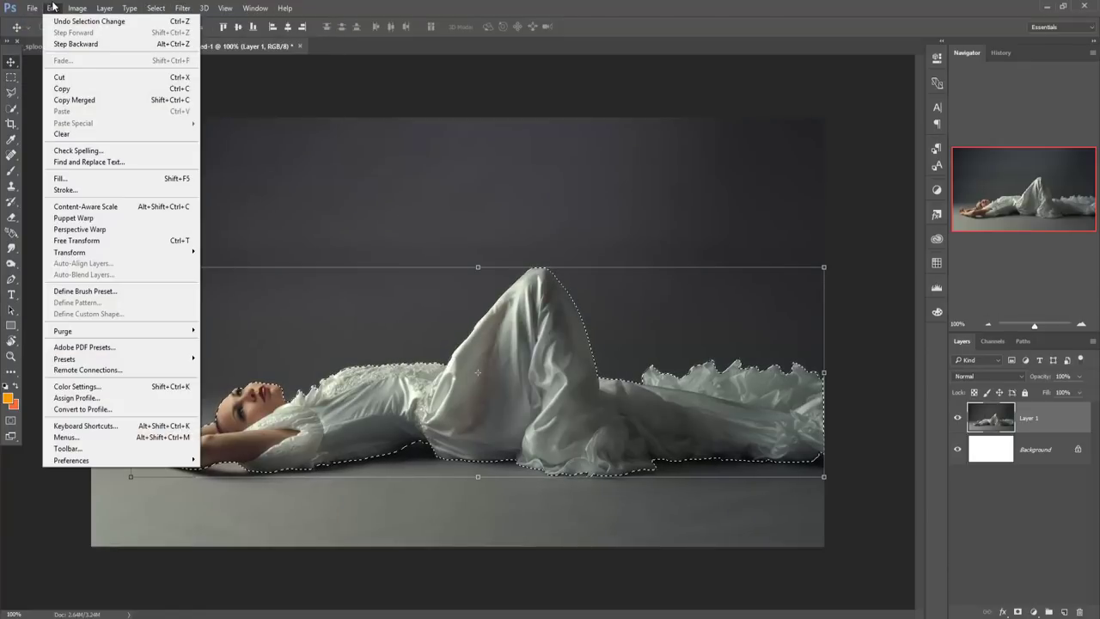
pyautogui.click(62, 88)
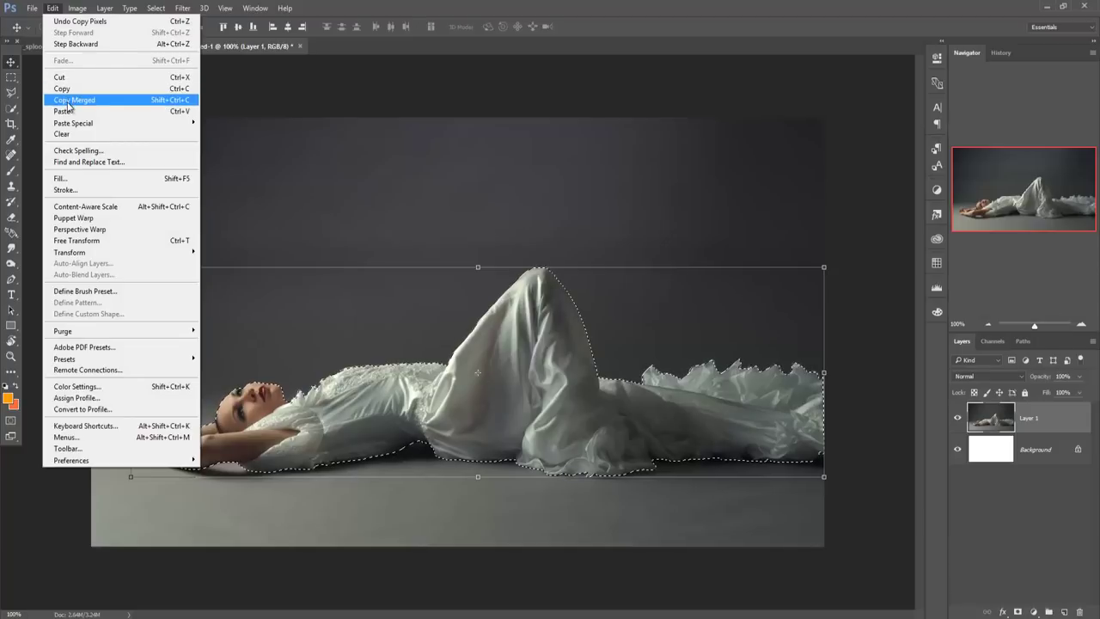
pyautogui.click(67, 111)
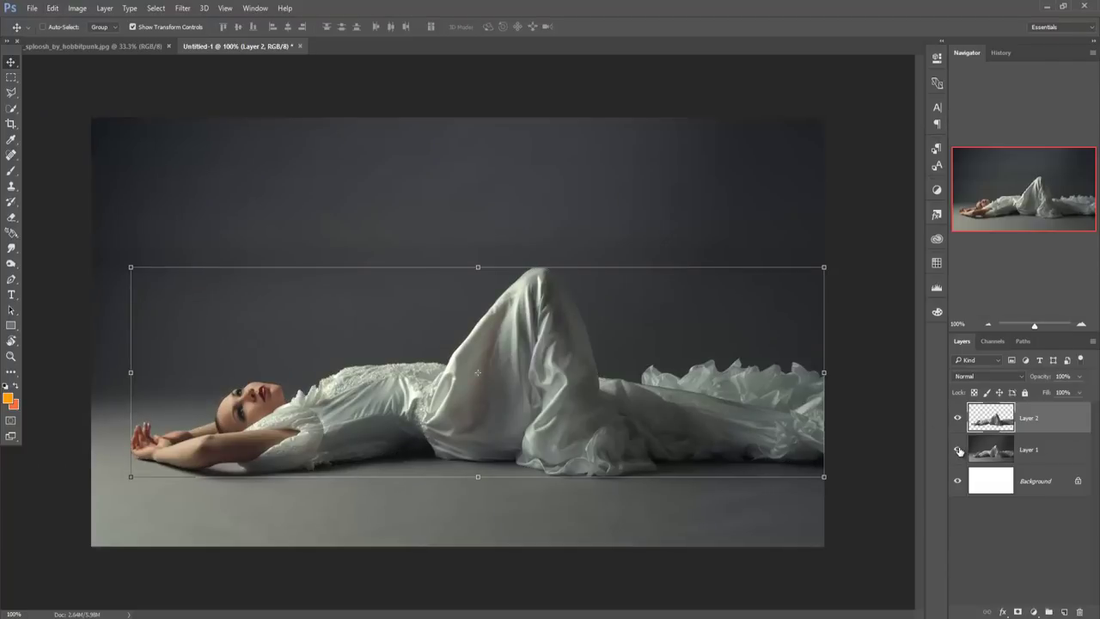
pyautogui.click(957, 449)
pyautogui.click(958, 449)
# - Reselect the figure with the Quick Selection tool, keeping it tight to the woman
pyautogui.click(11, 109)
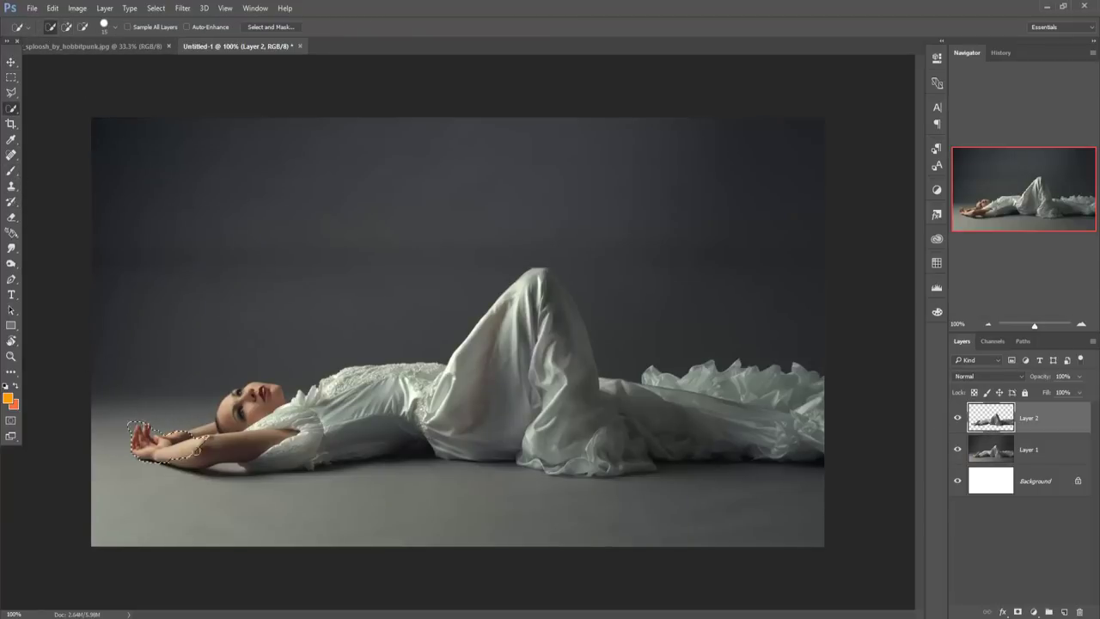
pyautogui.moveTo(538, 372)
pyautogui.mouseDown()
pyautogui.moveTo(834, 336)
pyautogui.moveTo(624, 460)
pyautogui.mouseUp()
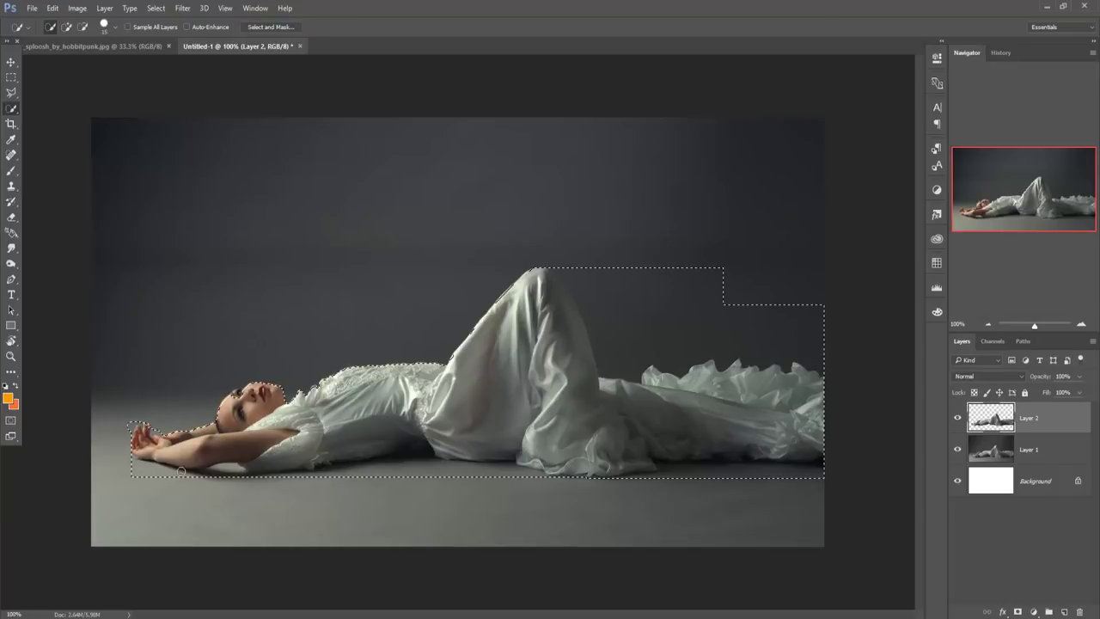
pyautogui.click(671, 504)
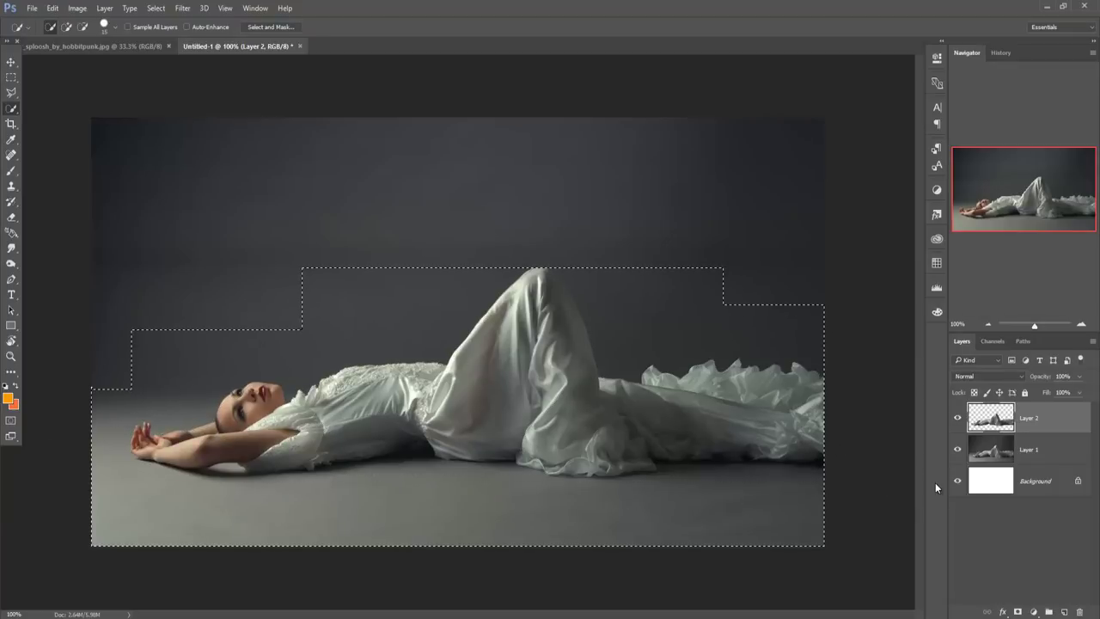
pyautogui.hotkey('ctrl', 'alt', 'z')
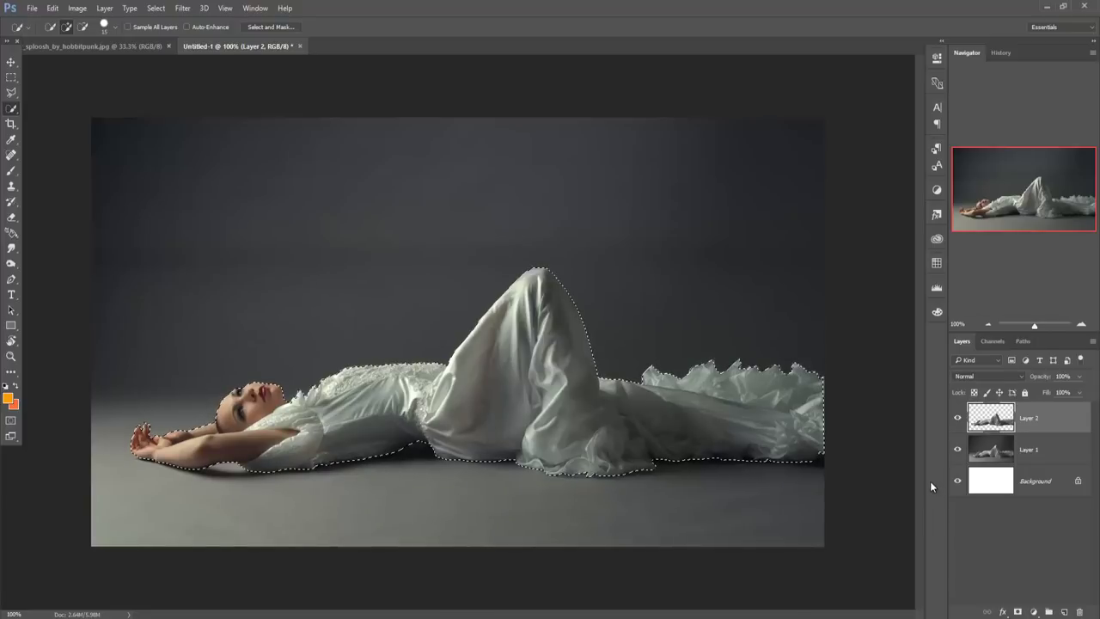
# - Hide Layer 2, target Layer 1, and expand the figure selection by 5 px
pyautogui.click(997, 449)
pyautogui.click(957, 418)
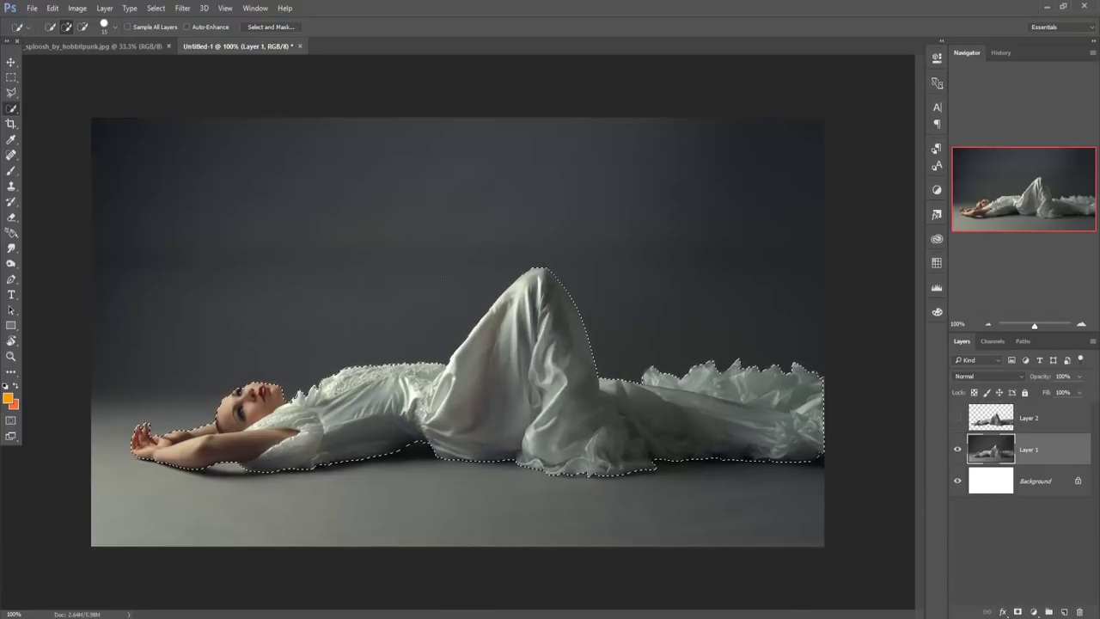
pyautogui.click(157, 8)
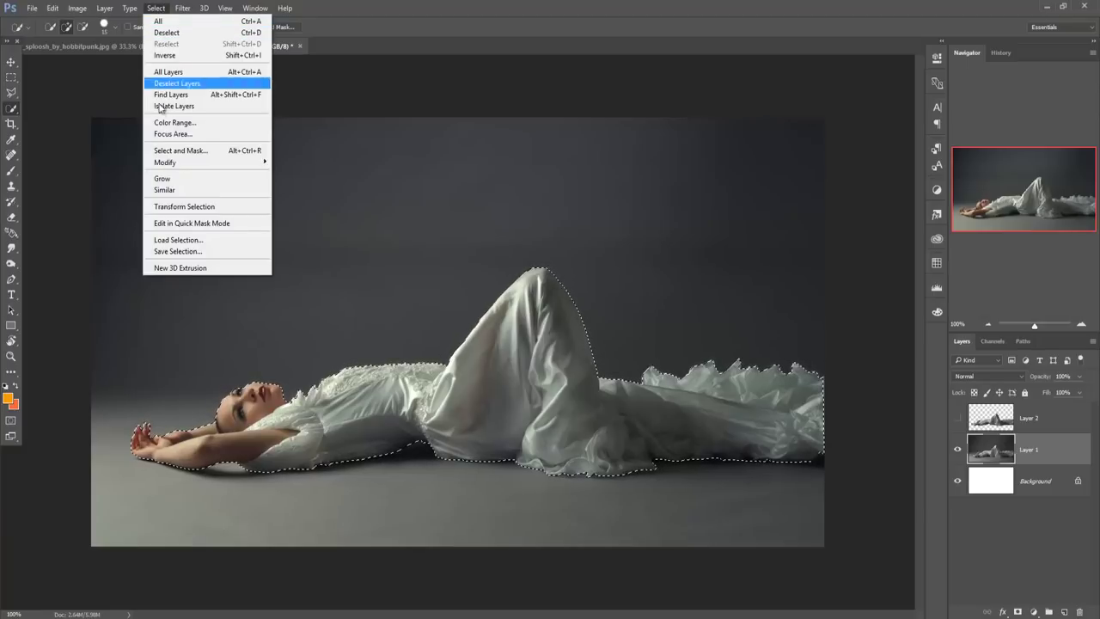
pyautogui.moveTo(206, 162)
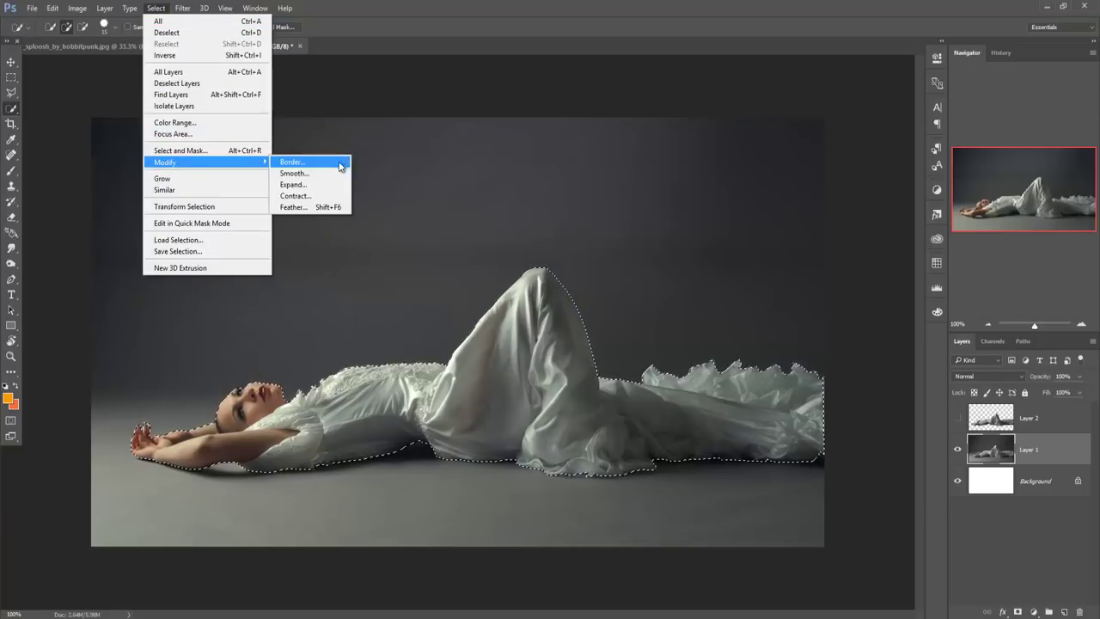
pyautogui.click(334, 184)
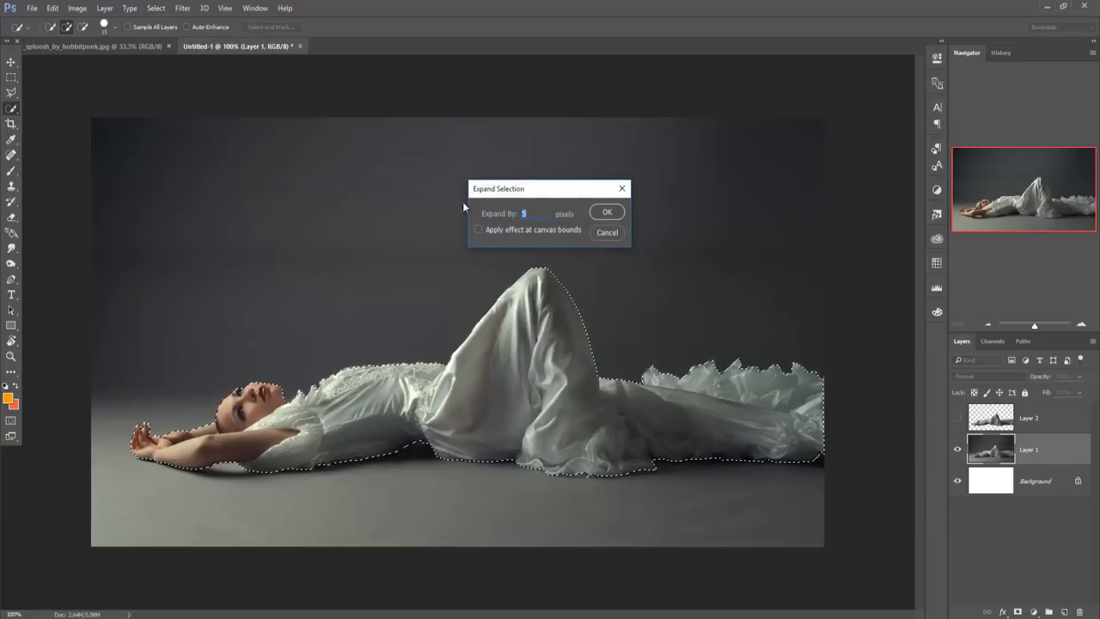
pyautogui.click(607, 213)
# - Content-Aware fill the figure area on Layer 1, deselect, and show and select Layer 2
pyautogui.click(52, 8)
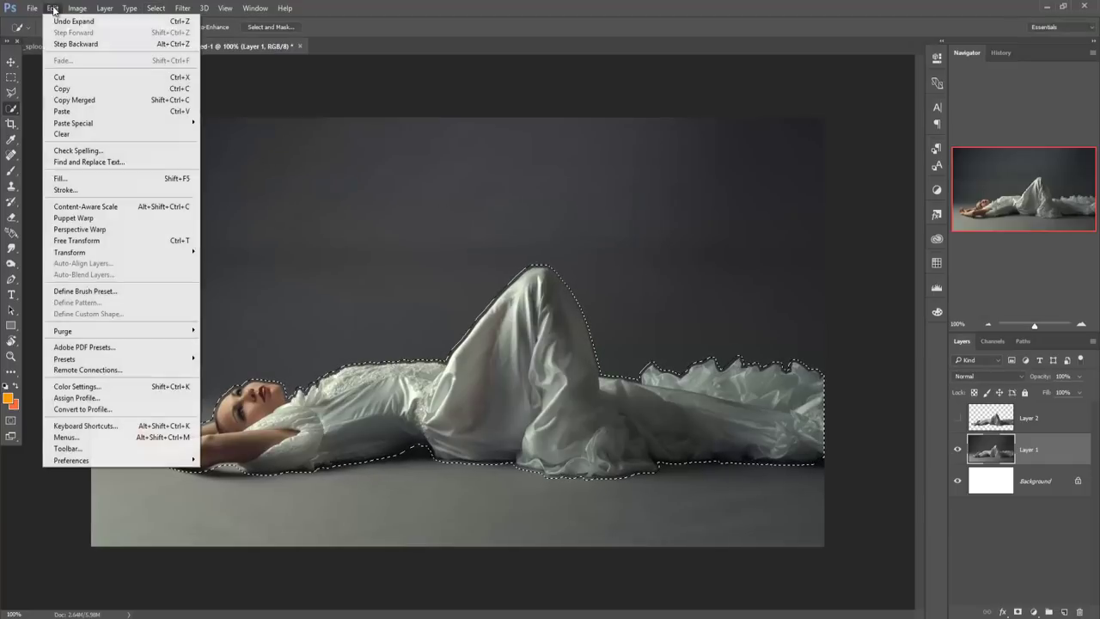
pyautogui.click(69, 178)
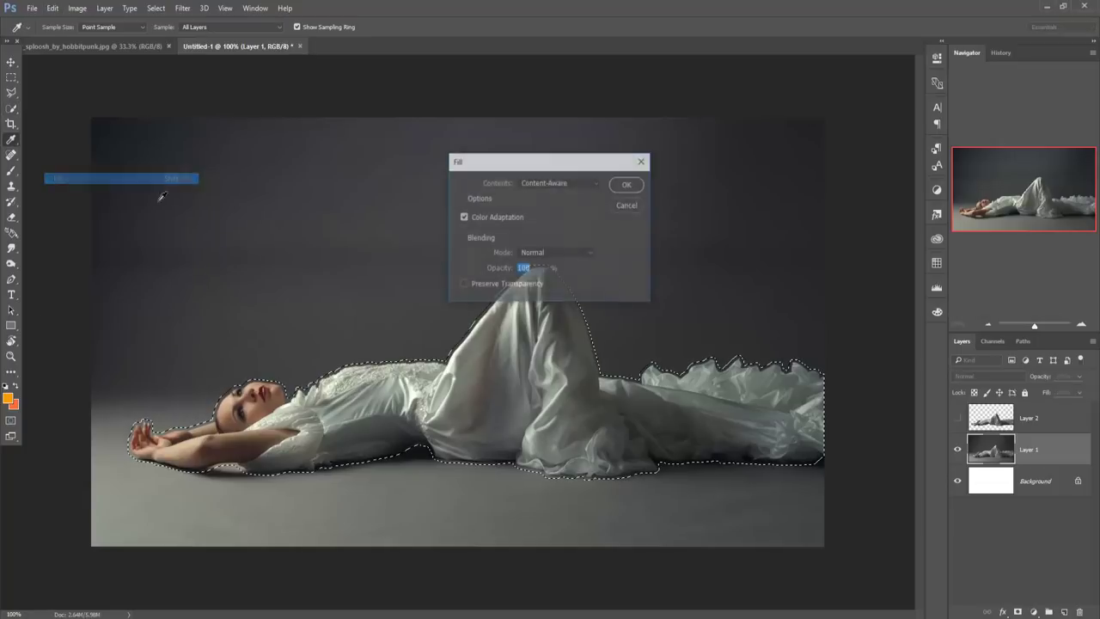
pyautogui.click(627, 185)
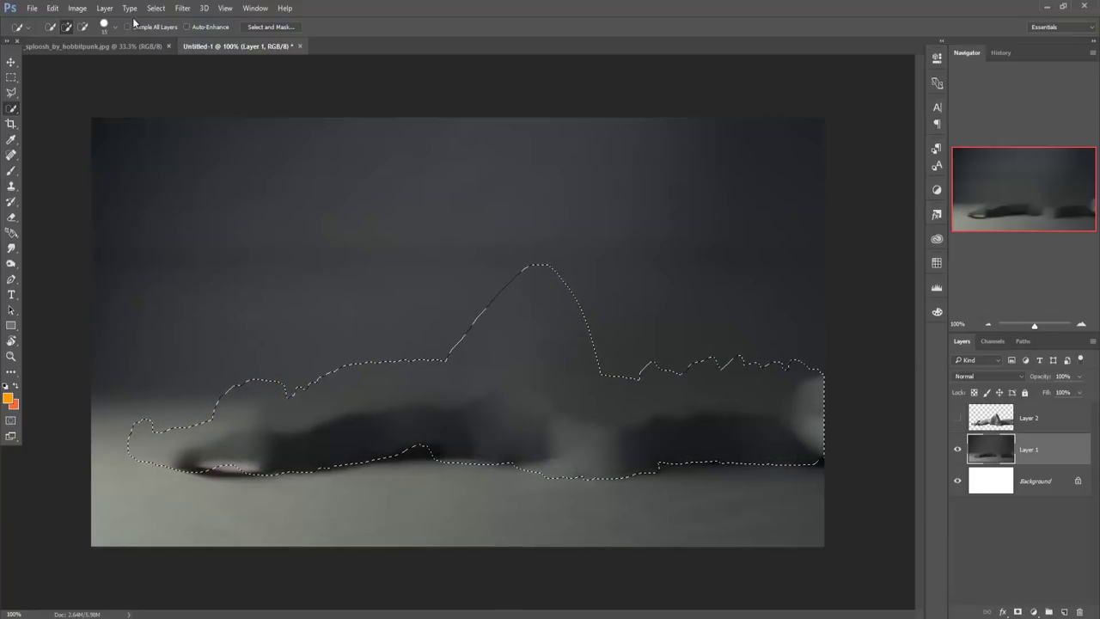
pyautogui.click(161, 9)
pyautogui.click(166, 31)
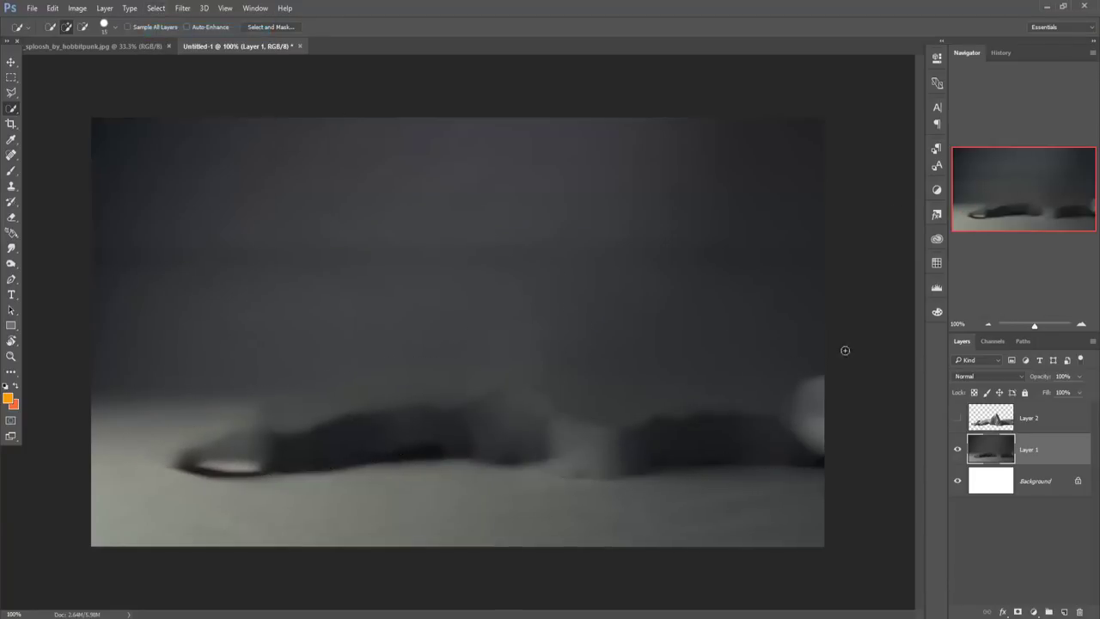
pyautogui.click(958, 419)
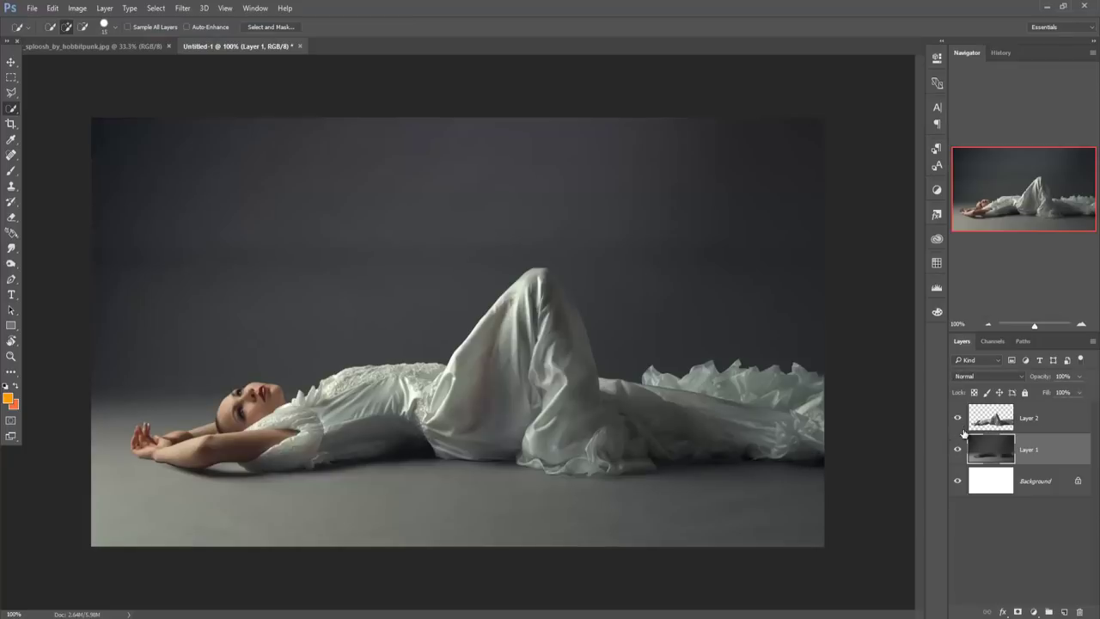
pyautogui.click(1036, 422)
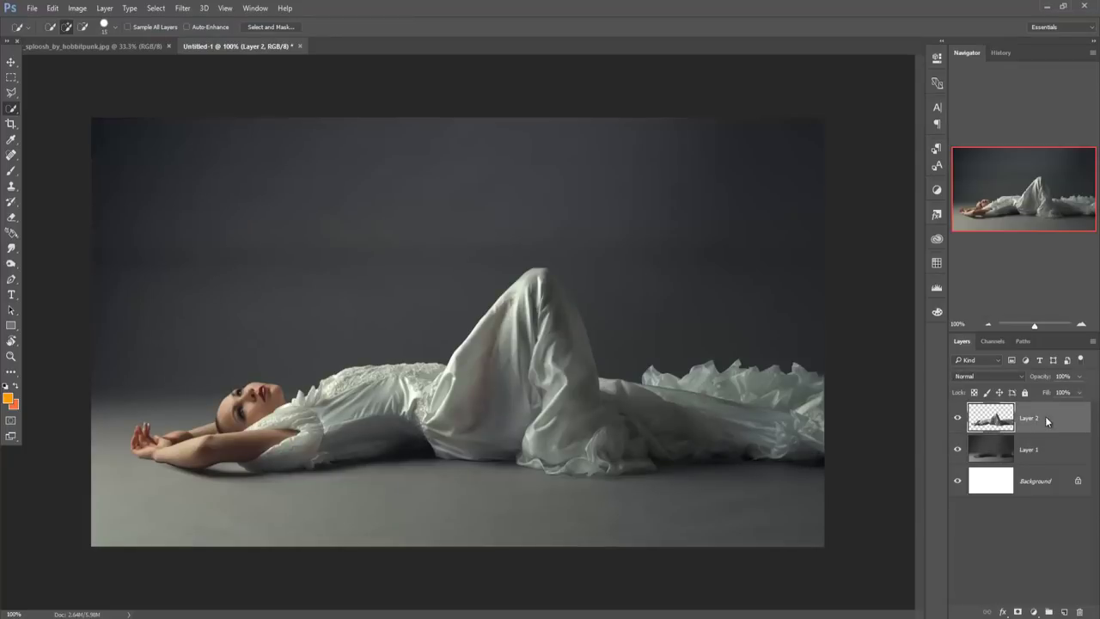
# - Duplicate Layer 2, flip it vertically, and place it beneath the woman as a floor reflection
pyautogui.rightClick(1046, 421)
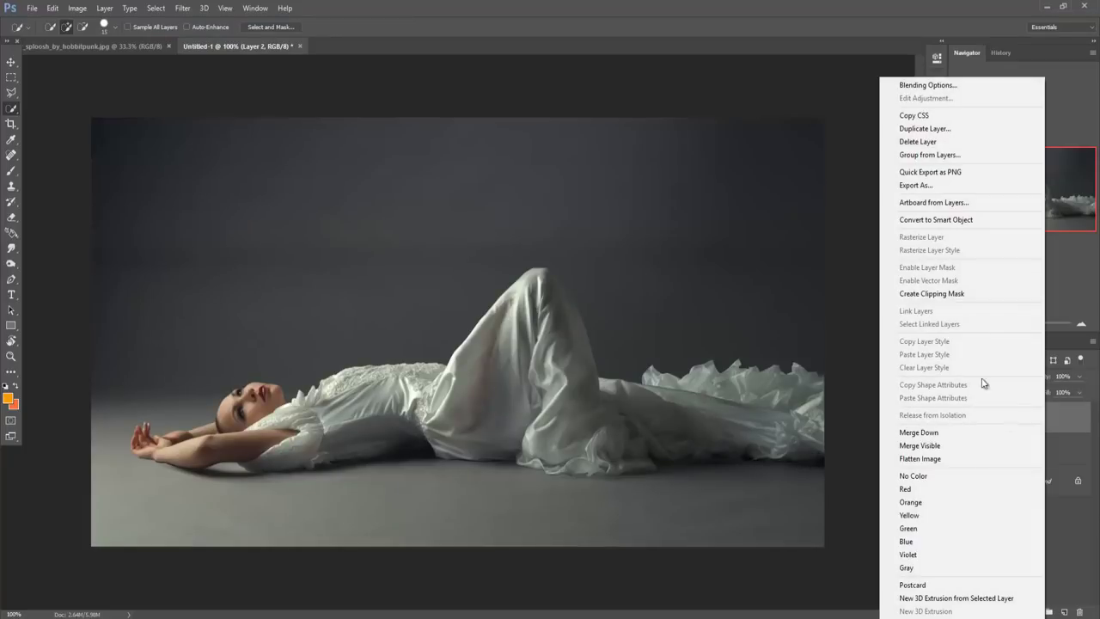
pyautogui.click(923, 128)
pyautogui.click(647, 193)
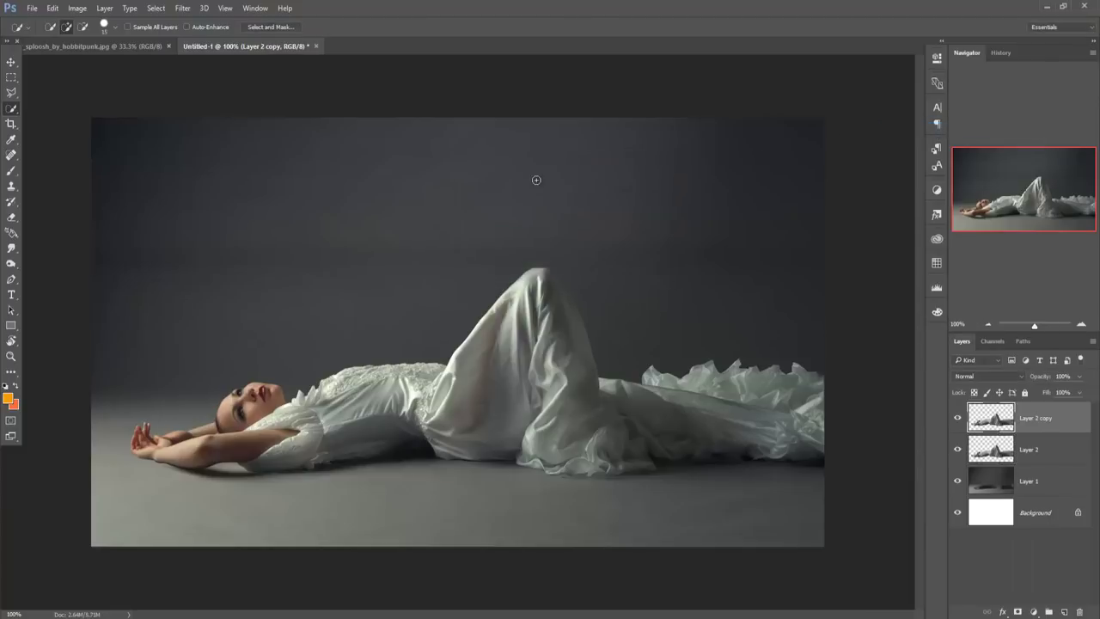
pyautogui.click(51, 8)
pyautogui.moveTo(70, 252)
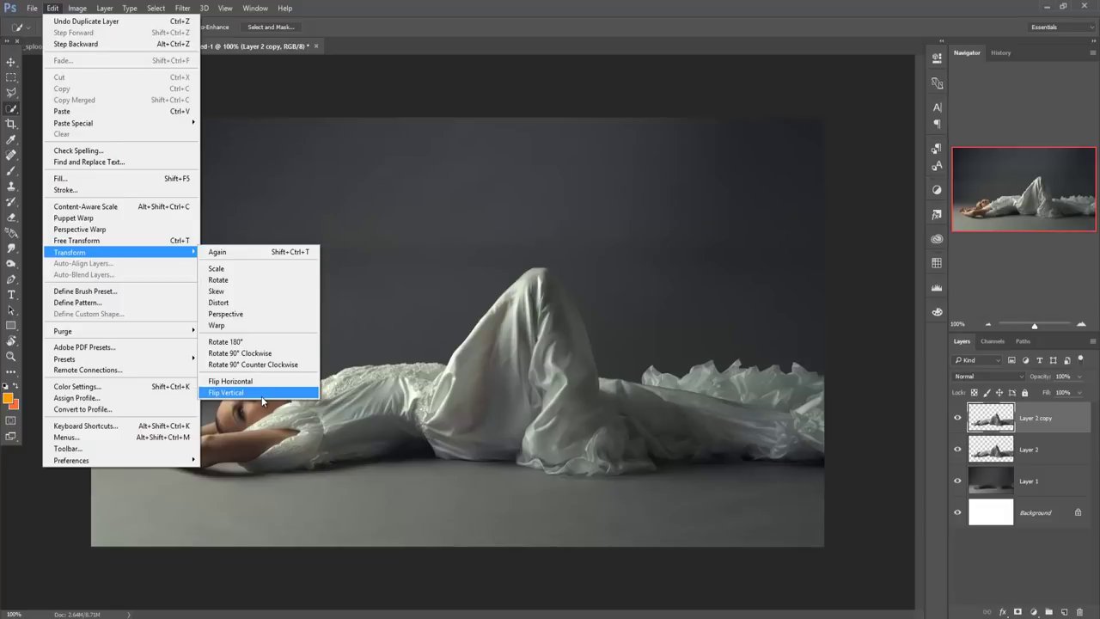
pyautogui.click(262, 393)
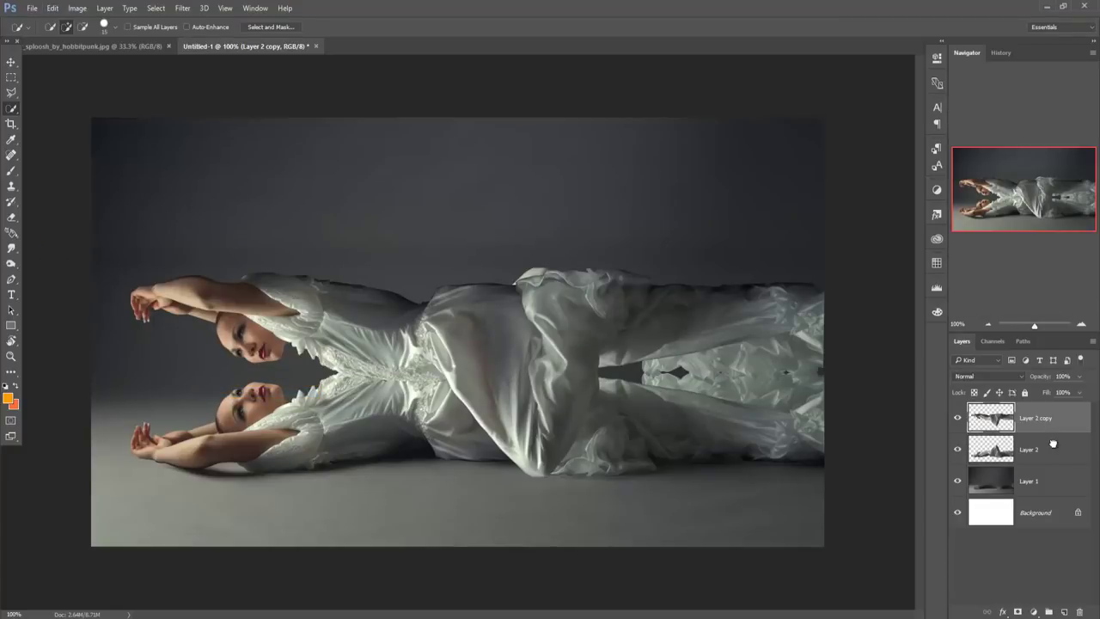
pyautogui.moveTo(1053, 443); pyautogui.dragTo(1042, 435)
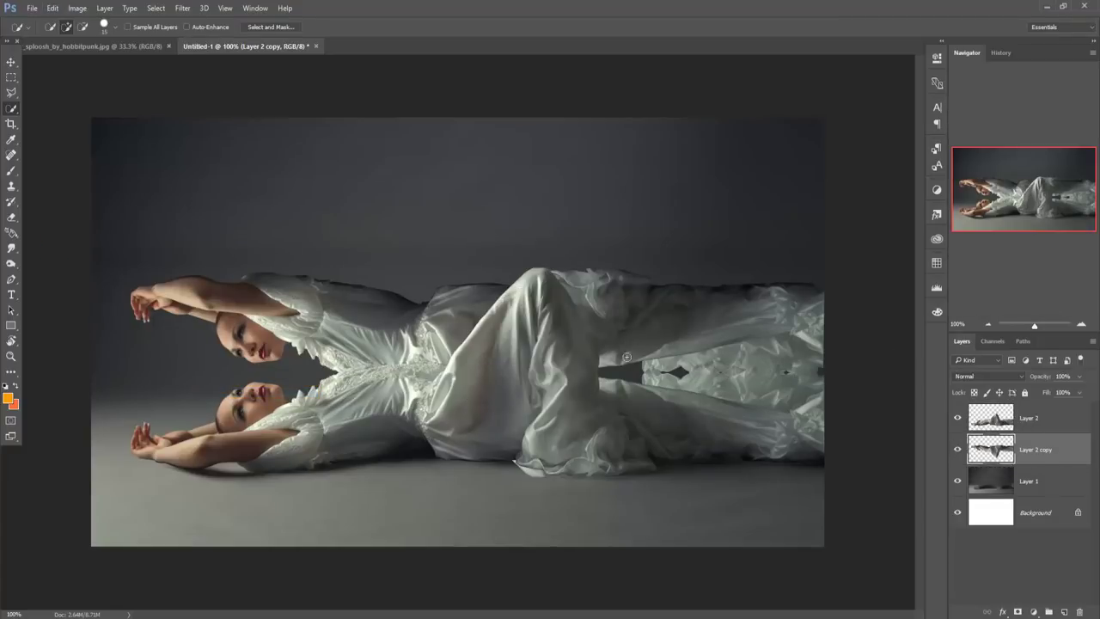
pyautogui.click(11, 62)
pyautogui.moveTo(412, 278); pyautogui.dragTo(413, 513)
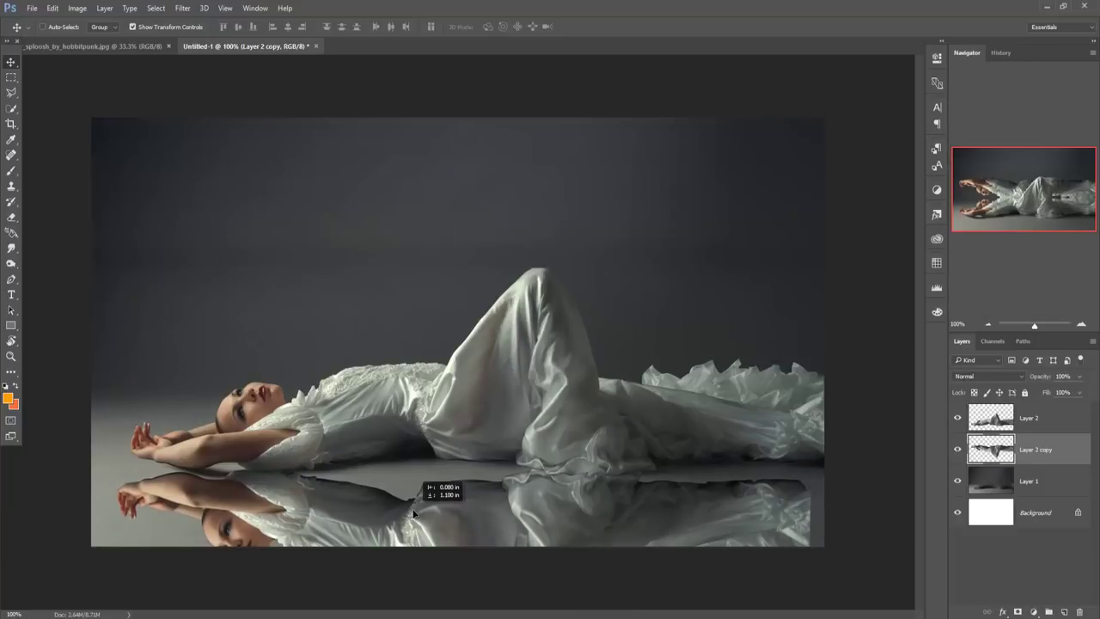
pyautogui.moveTo(413, 513); pyautogui.dragTo(415, 511)
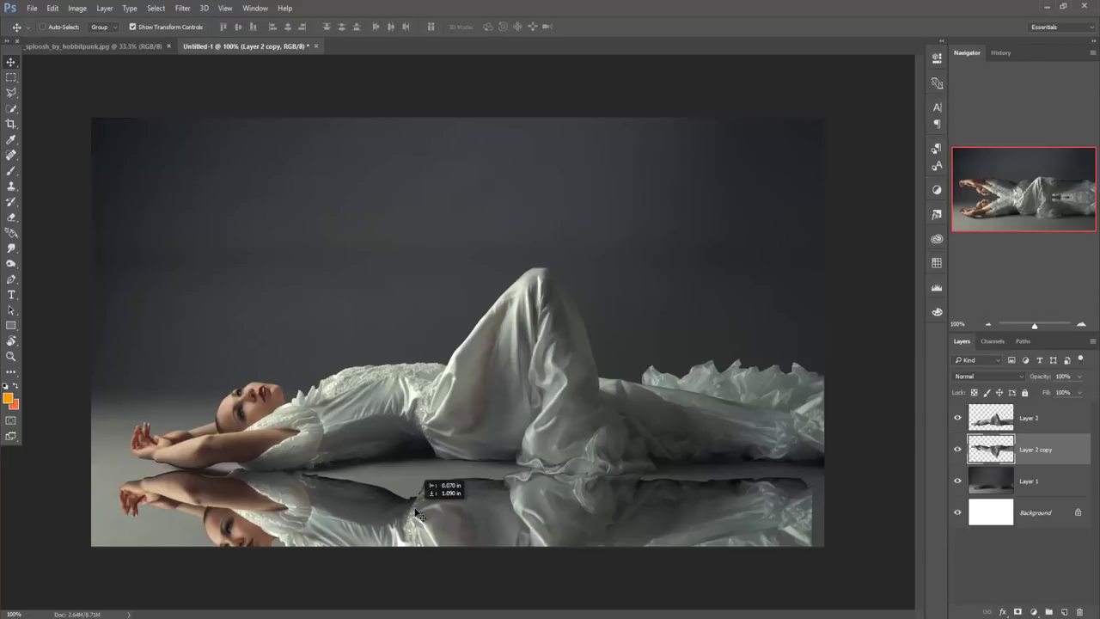
pyautogui.moveTo(414, 512); pyautogui.dragTo(415, 512)
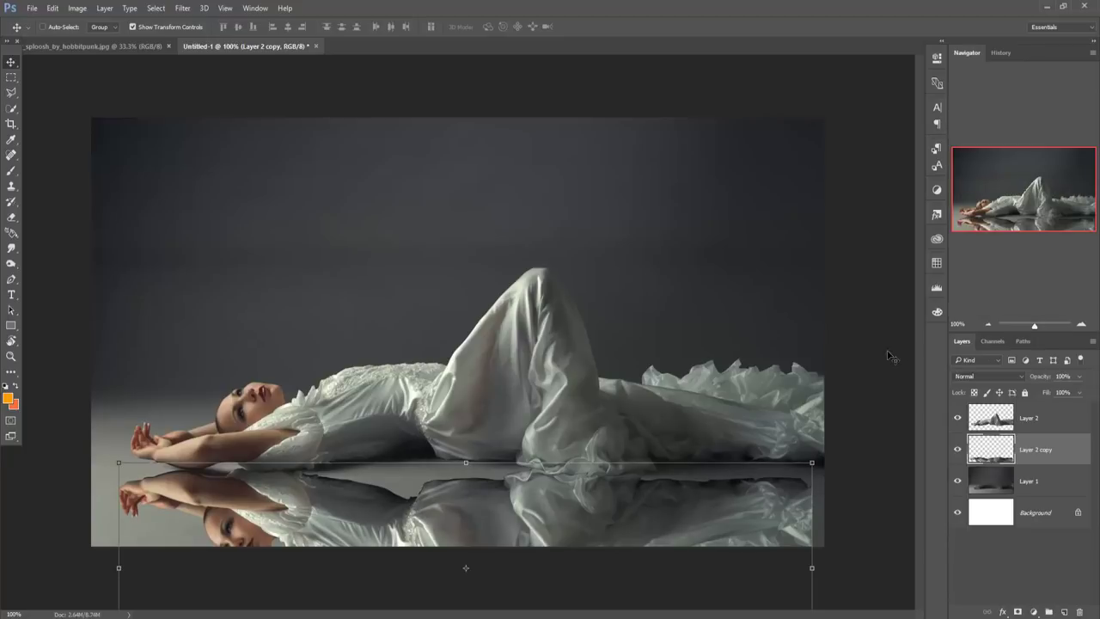
# - Set the reflection layer's opacity to 58%
pyautogui.click(1080, 376)
pyautogui.moveTo(1080, 392); pyautogui.dragTo(1050, 393)
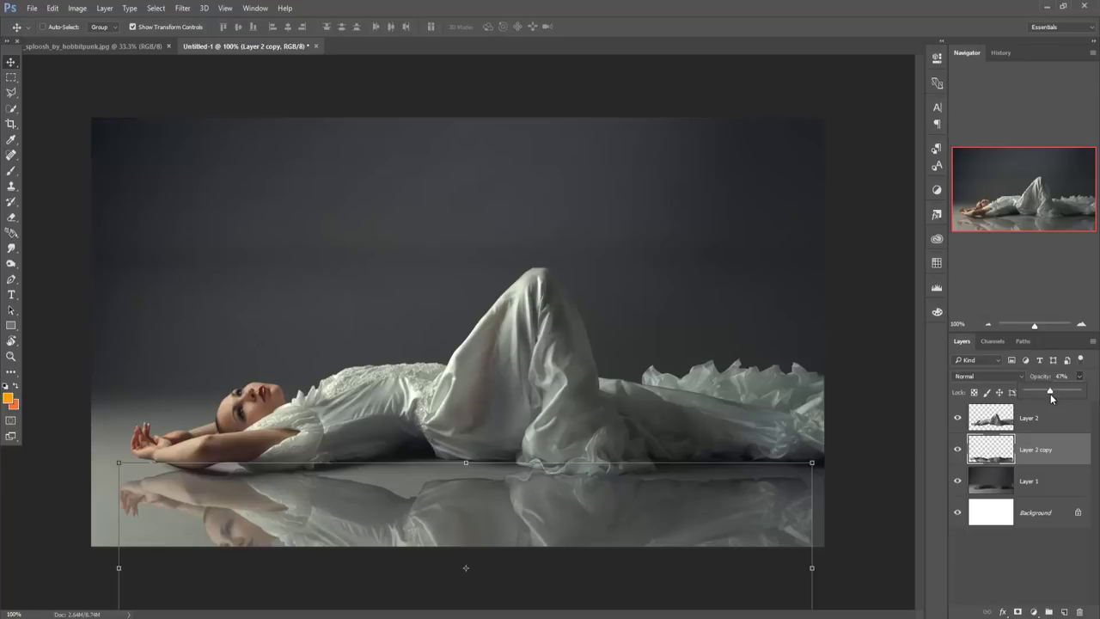
pyautogui.moveTo(1050, 393); pyautogui.dragTo(1056, 394)
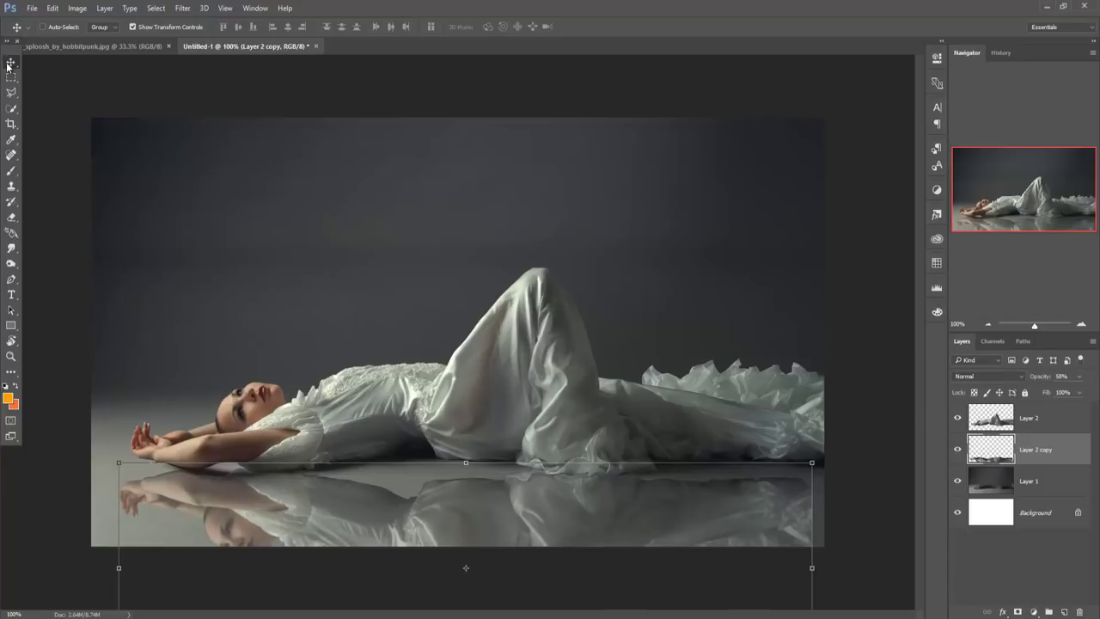
pyautogui.click(151, 48)
# - Float the water splash image and drag it into Untitled-1 as Layer 3
pyautogui.hotkey('ctrl', 'Tab')
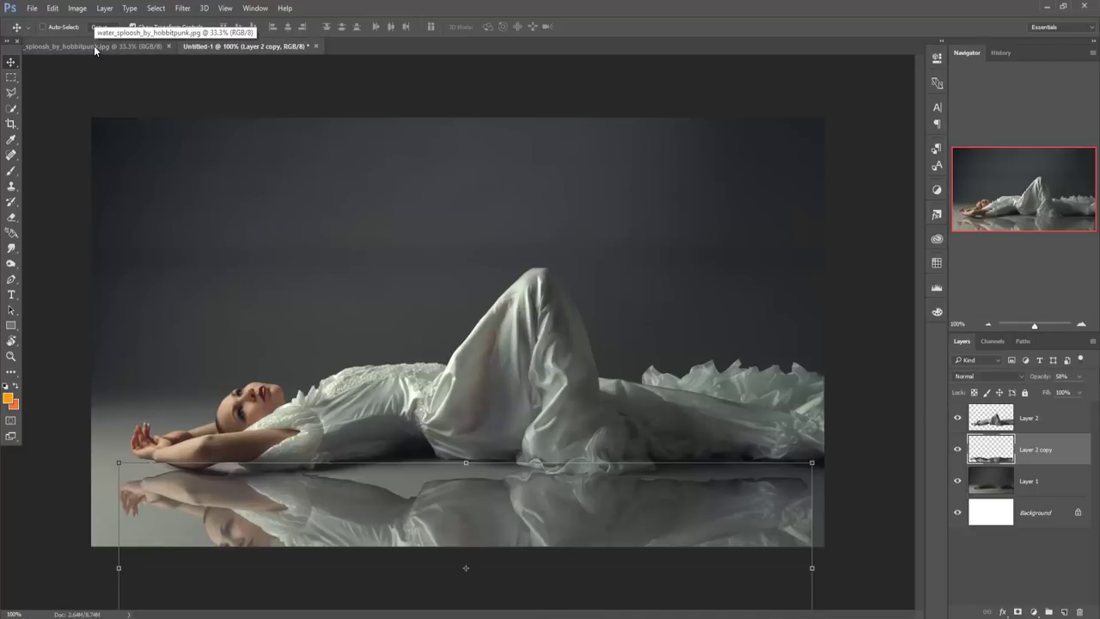
pyautogui.moveTo(93, 46)
pyautogui.mouseDown()
pyautogui.moveTo(89, 100)
pyautogui.moveTo(543, 124)
pyautogui.mouseUp()
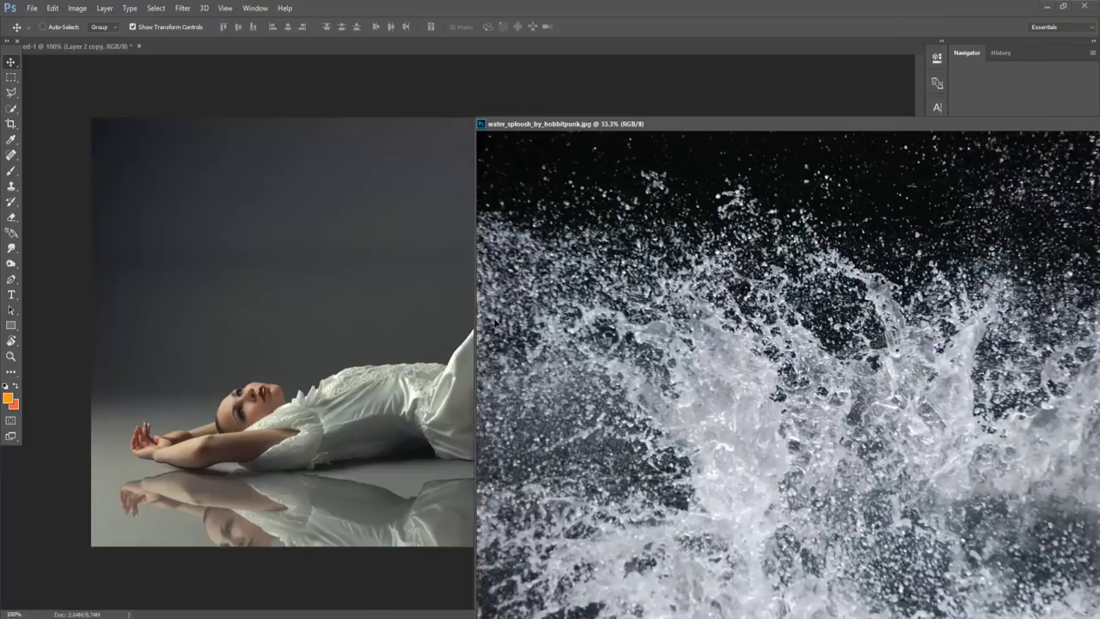
pyautogui.moveTo(407, 325); pyautogui.dragTo(409, 326)
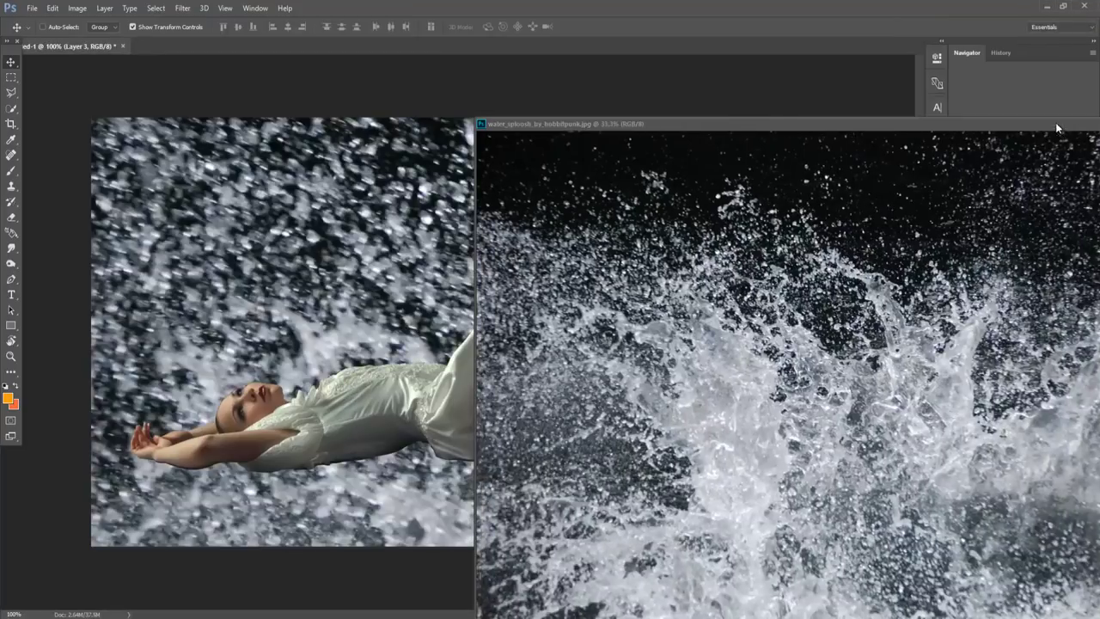
pyautogui.moveTo(1055, 127); pyautogui.dragTo(688, 152)
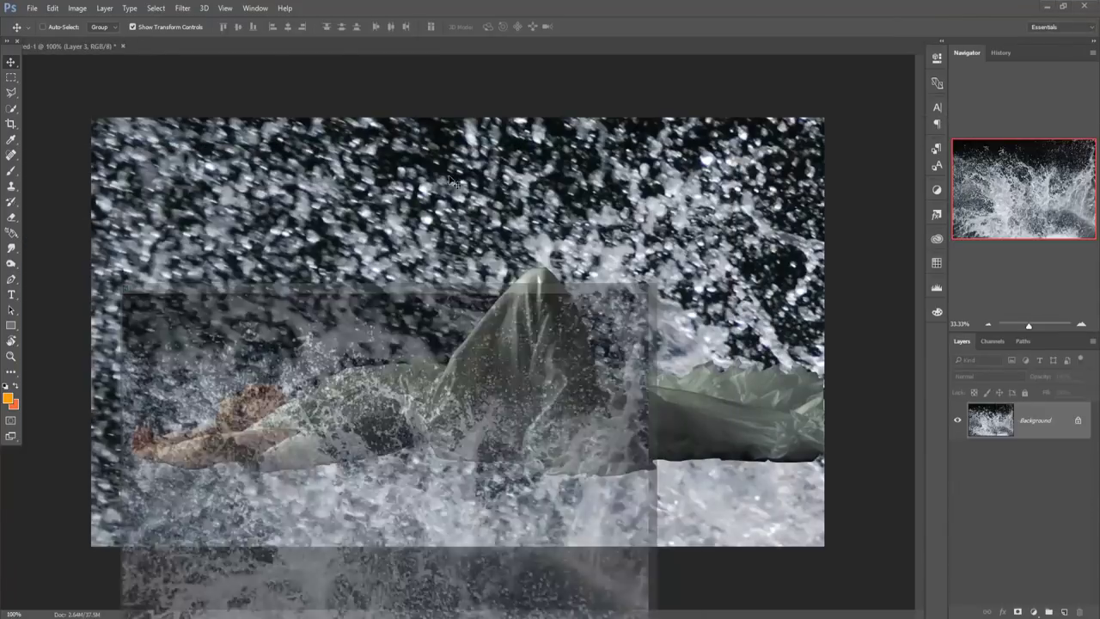
pyautogui.moveTo(560, 264)
pyautogui.mouseDown()
pyautogui.moveTo(582, 275)
pyautogui.moveTo(367, 332)
pyautogui.moveTo(356, 305)
pyautogui.mouseUp()
# - Scale the splash down to about 15.65% and place it behind the woman's legs
pyautogui.hotkey('ctrl', 't')
pyautogui.moveTo(280, 161); pyautogui.dragTo(669, 430)
pyautogui.moveTo(759, 479); pyautogui.dragTo(337, 182)
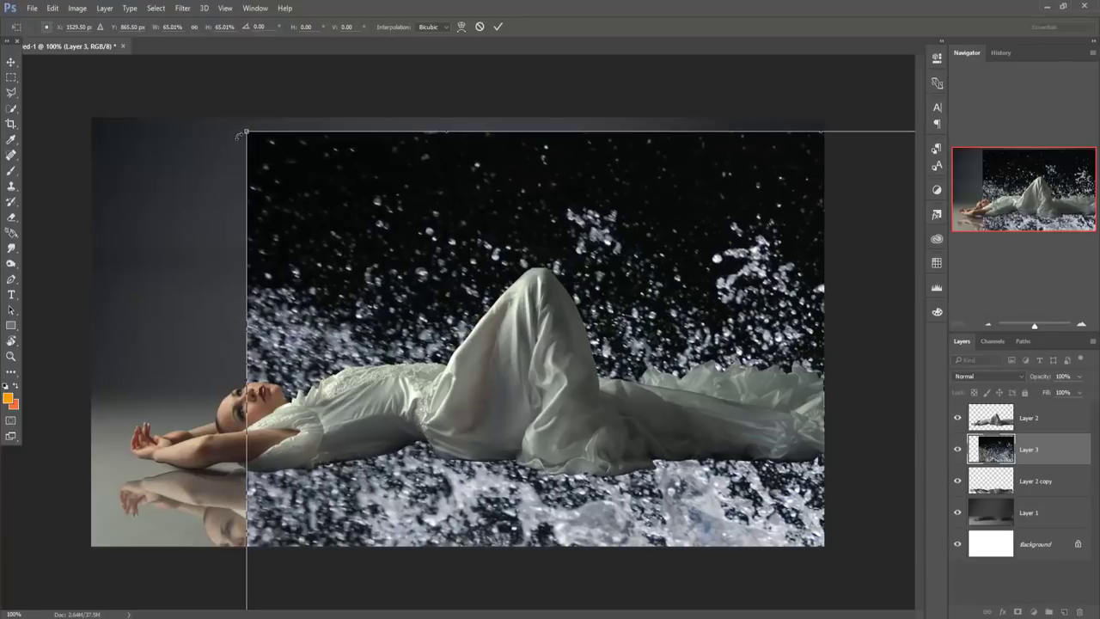
pyautogui.moveTo(247, 132); pyautogui.dragTo(650, 412)
pyautogui.moveTo(699, 448); pyautogui.dragTo(418, 199)
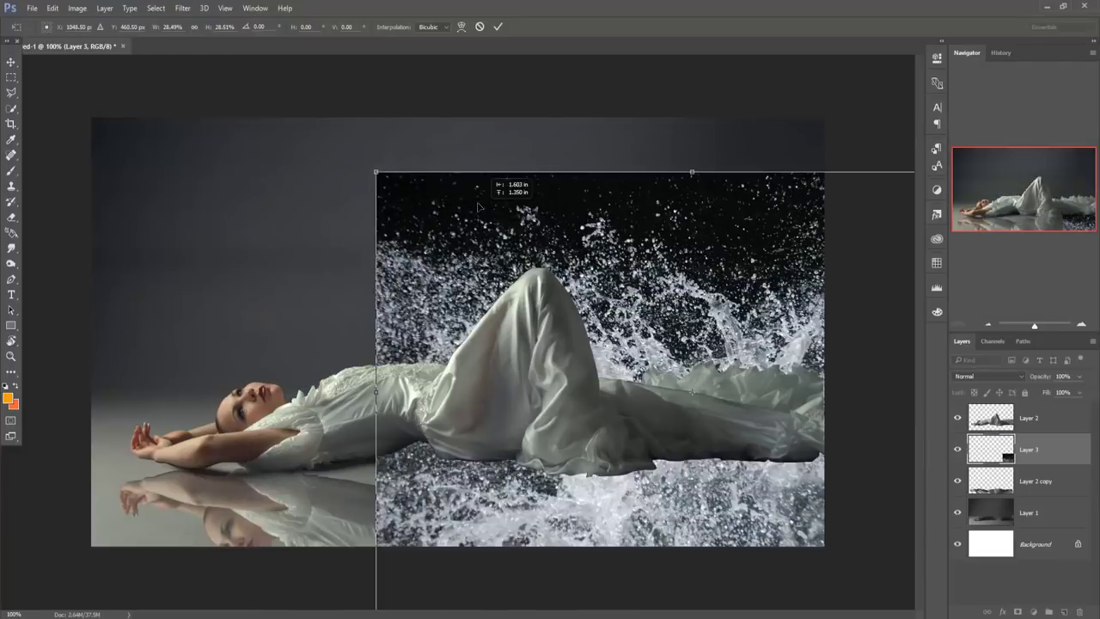
pyautogui.moveTo(370, 166); pyautogui.dragTo(512, 264)
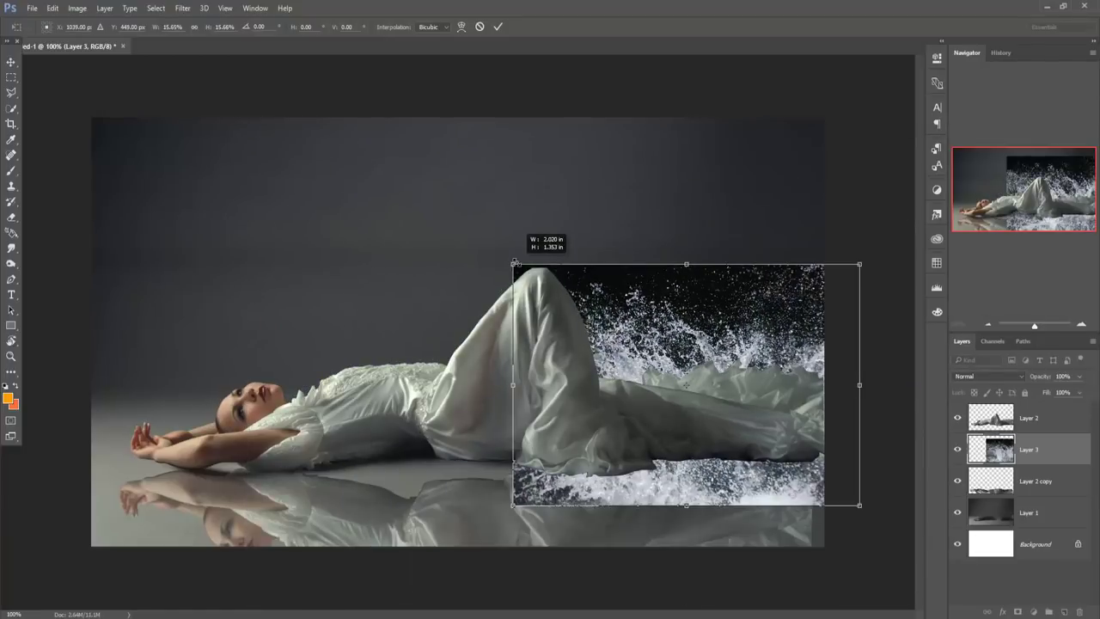
pyautogui.moveTo(652, 230); pyautogui.dragTo(646, 147)
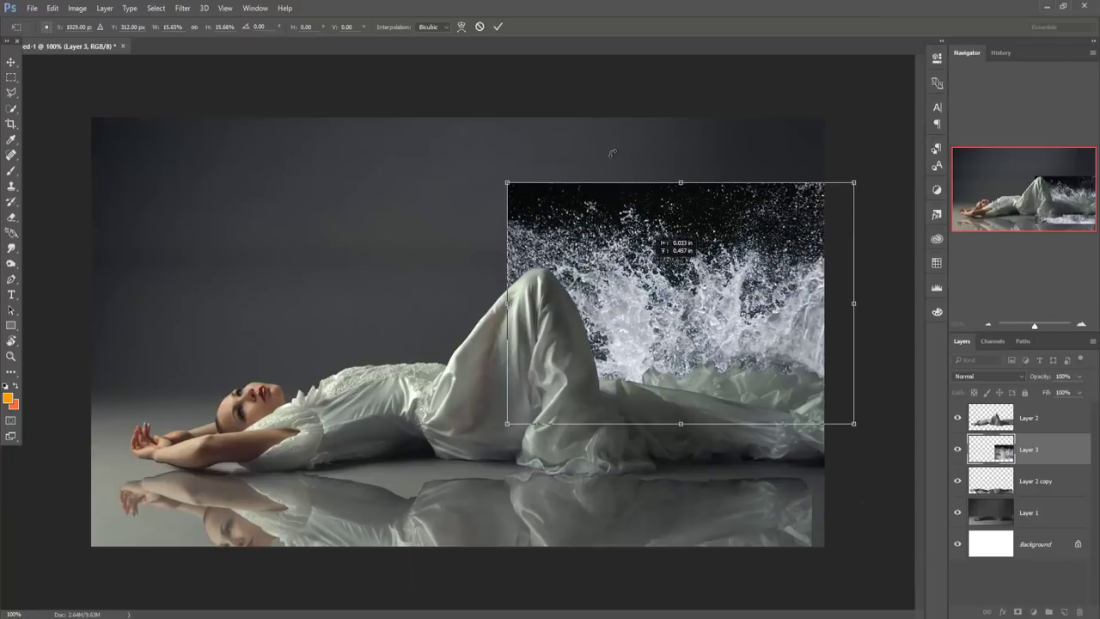
# - Commit the splash transform, stack Layer 3 above the woman, and try Screen blending
pyautogui.click(498, 27)
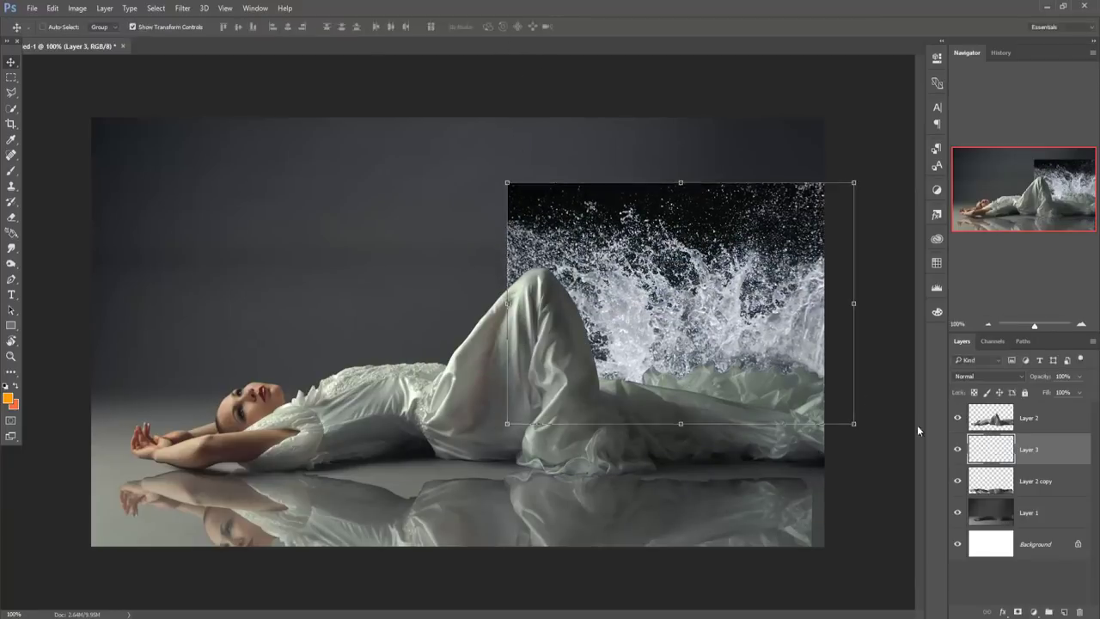
pyautogui.moveTo(1035, 447); pyautogui.dragTo(1036, 410)
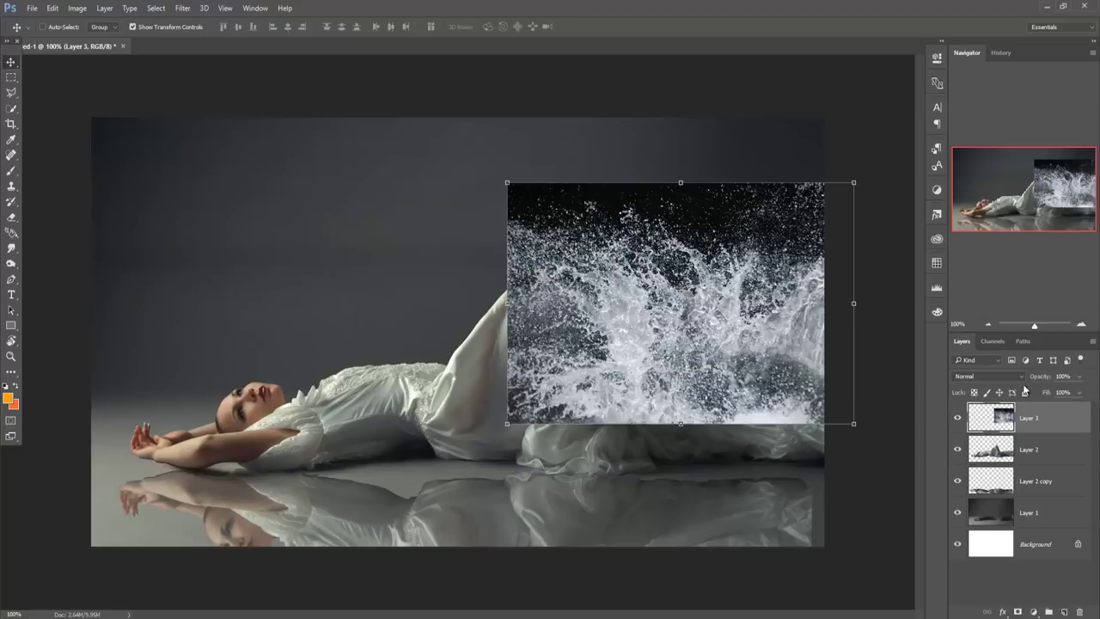
pyautogui.click(988, 375)
pyautogui.click(971, 464)
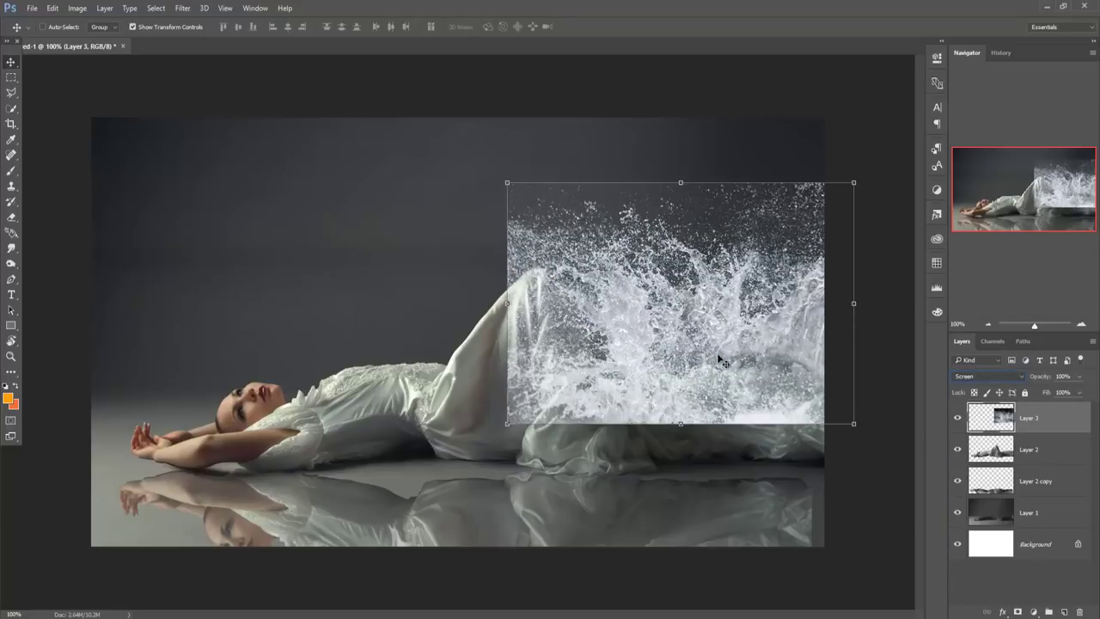
pyautogui.moveTo(711, 356)
pyautogui.mouseDown()
pyautogui.moveTo(710, 376)
pyautogui.moveTo(710, 362)
pyautogui.mouseUp()
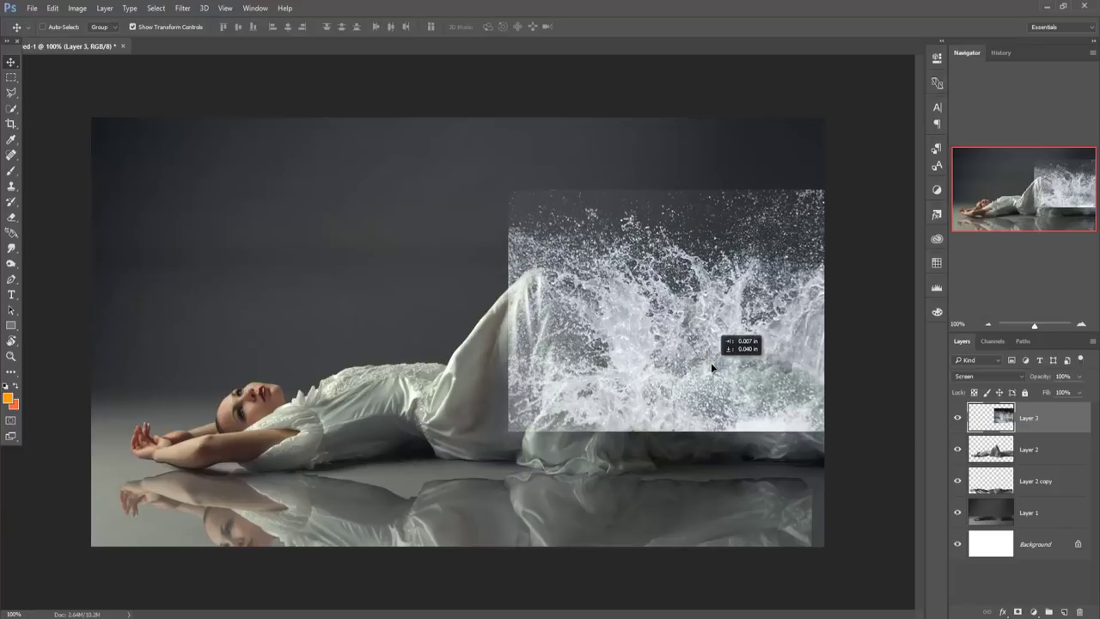
# - Try Color Dodge, then settle the splash on Lighter Color blending and reposition it
pyautogui.click(1015, 377)
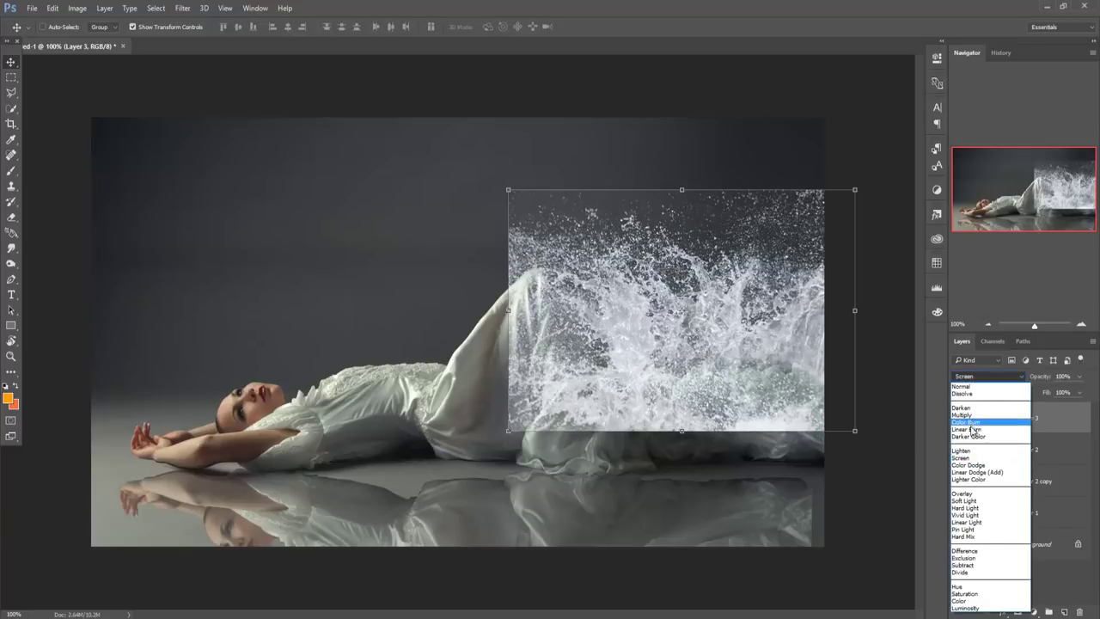
pyautogui.click(980, 464)
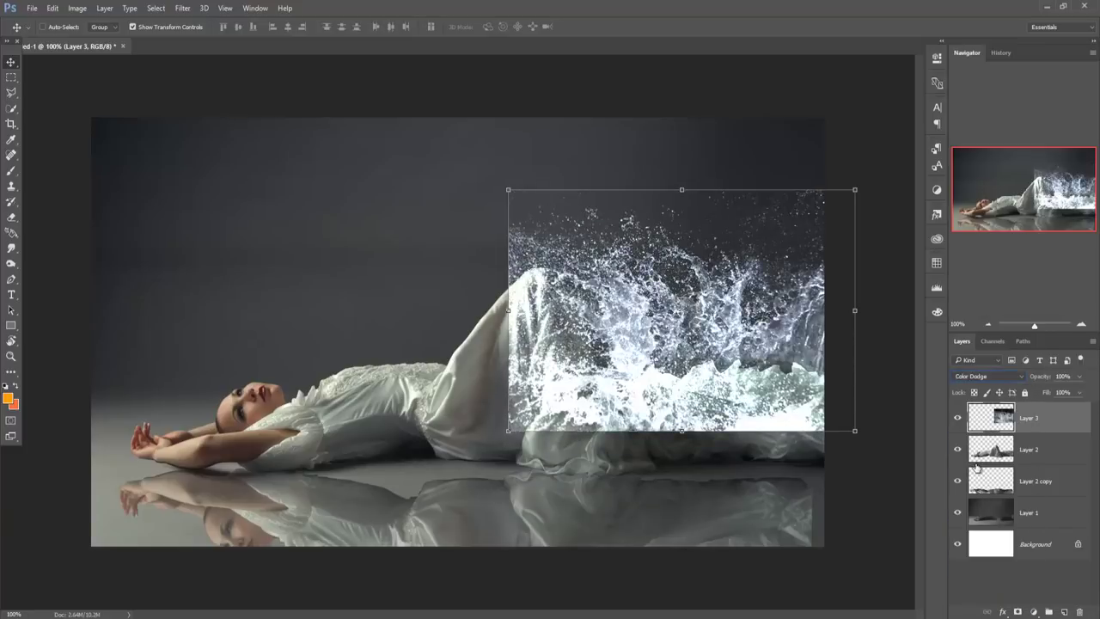
pyautogui.moveTo(654, 313)
pyautogui.mouseDown()
pyautogui.moveTo(655, 299)
pyautogui.moveTo(675, 300)
pyautogui.moveTo(673, 313)
pyautogui.mouseUp()
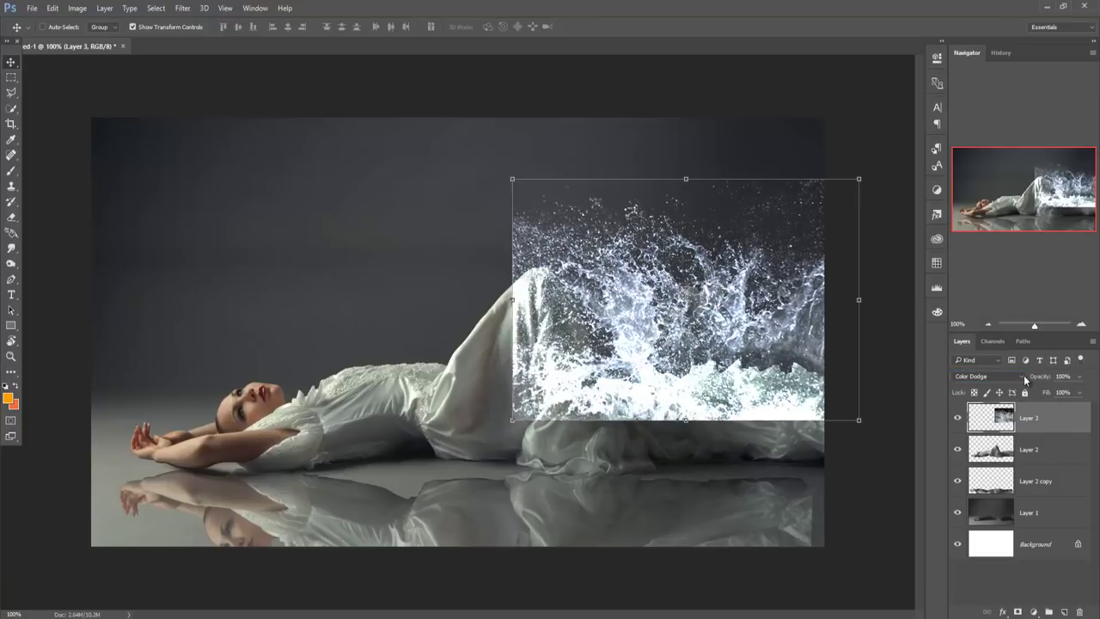
pyautogui.click(1023, 376)
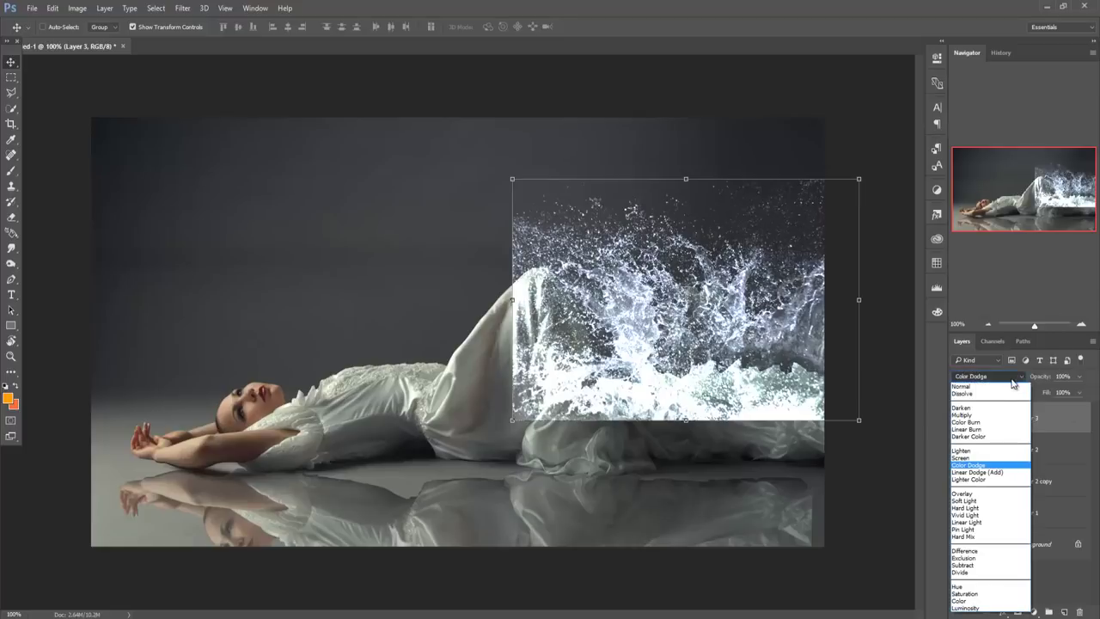
pyautogui.click(976, 480)
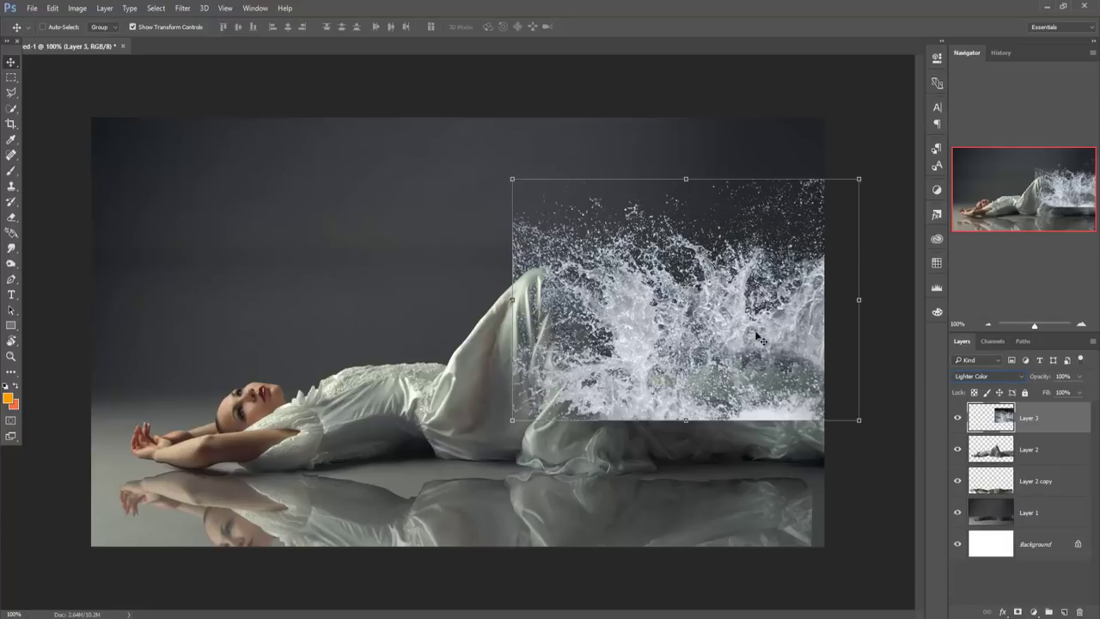
pyautogui.moveTo(726, 328)
pyautogui.mouseDown()
pyautogui.moveTo(713, 301)
pyautogui.moveTo(719, 333)
pyautogui.moveTo(731, 319)
pyautogui.moveTo(729, 371)
pyautogui.mouseUp()
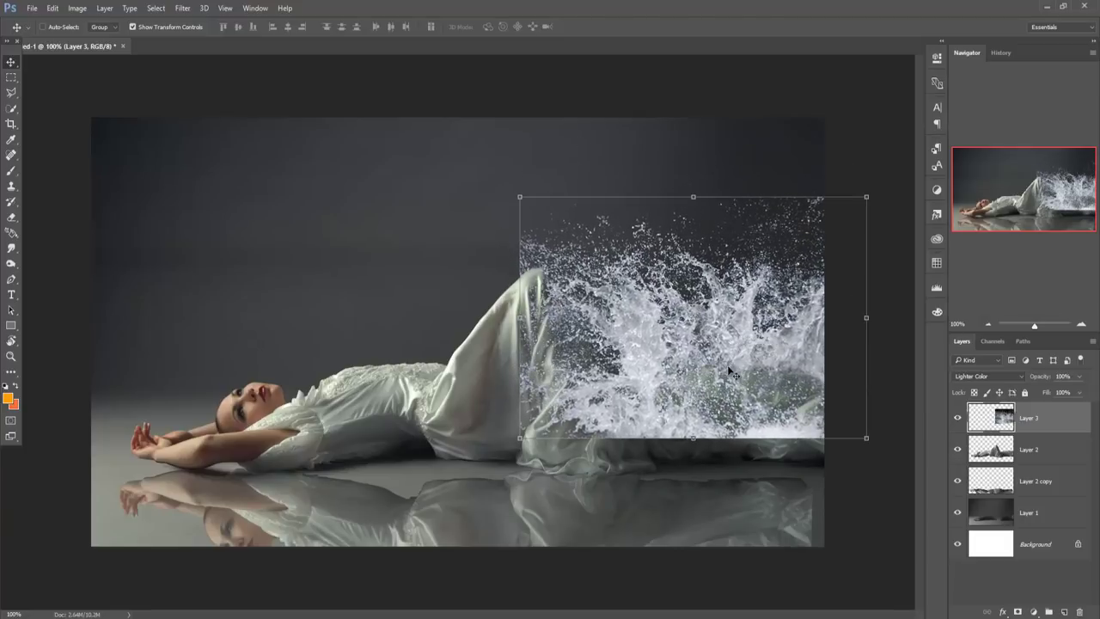
# - Add a layer mask to Layer 3 and target it with a 150 px brush
pyautogui.click(1016, 612)
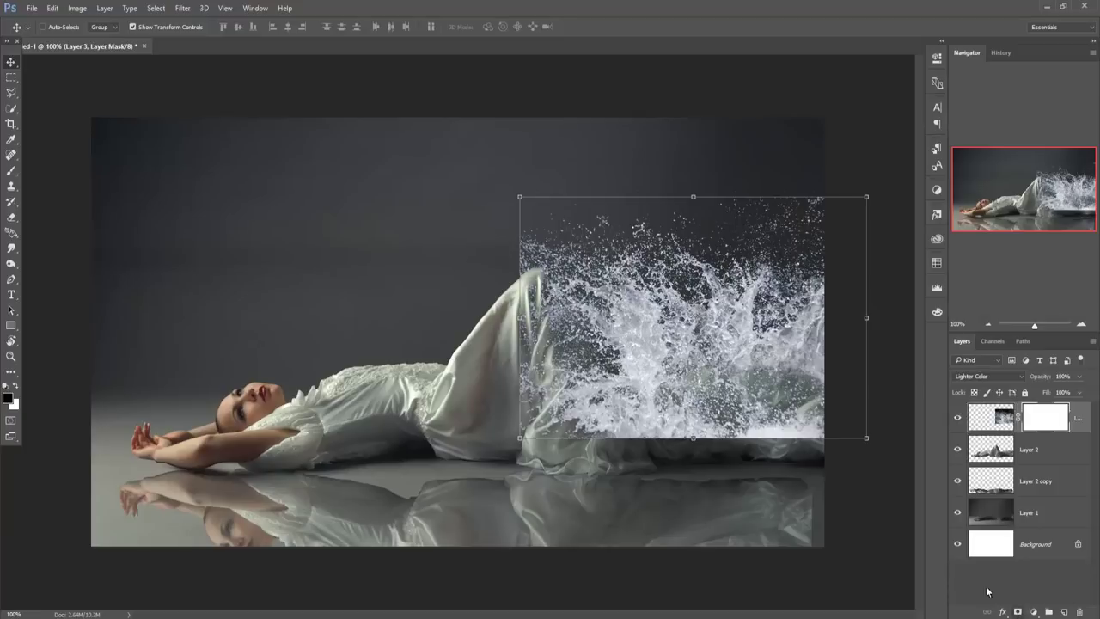
pyautogui.click(11, 170)
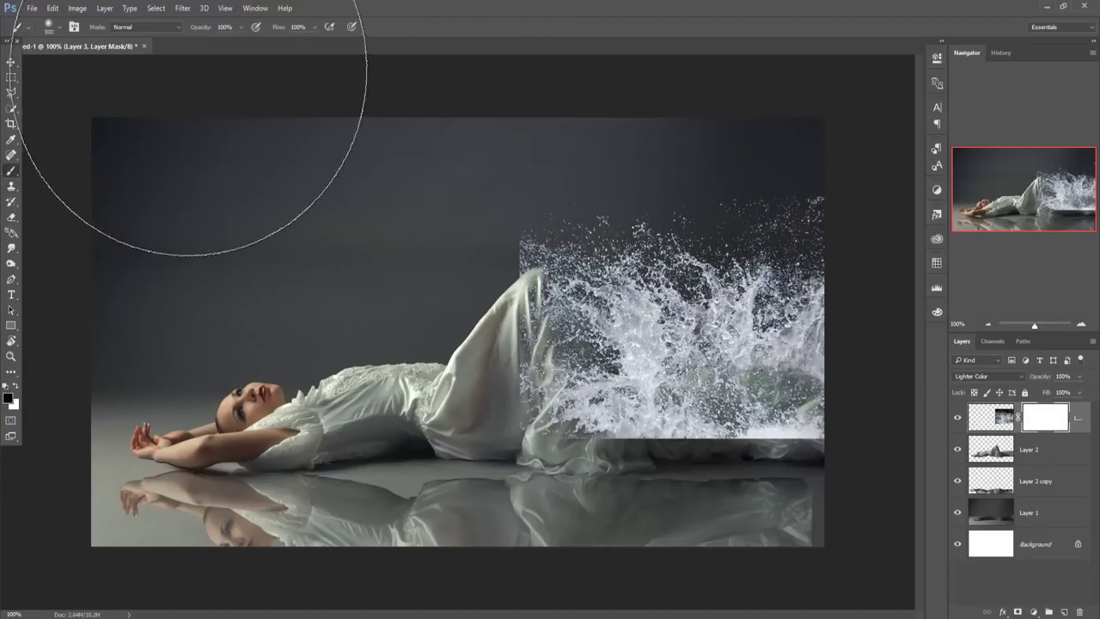
pyautogui.press('[')
pyautogui.press('[')
pyautogui.press('[')
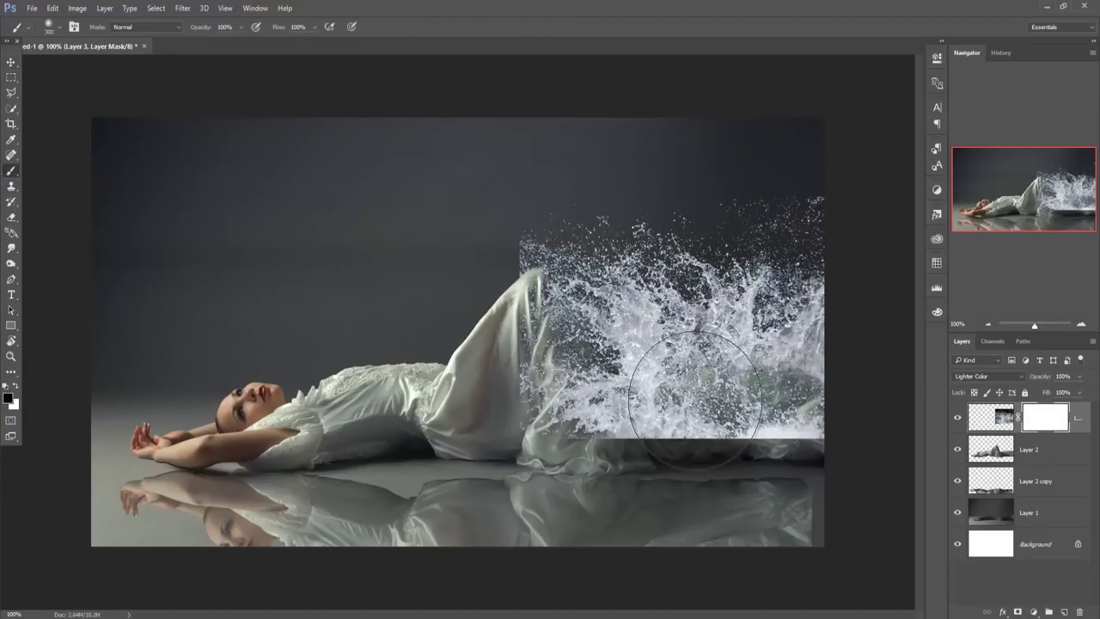
pyautogui.click(1031, 449)
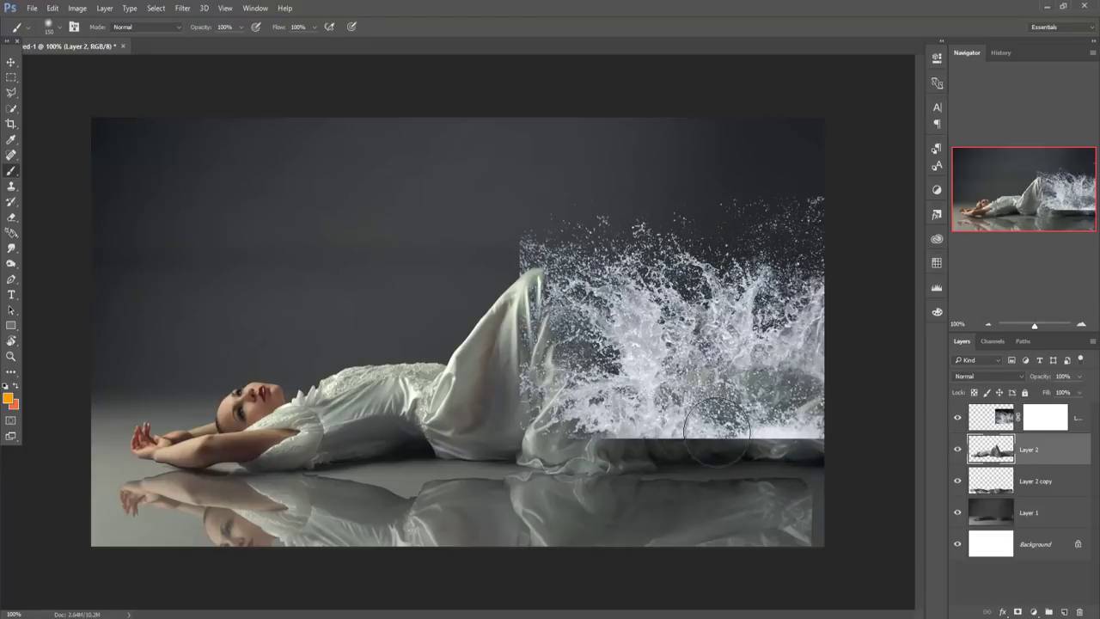
pyautogui.click(1058, 419)
# - Paint black on the mask to hide the splash's lower edge and water along the dress hem
pyautogui.moveTo(688, 412)
pyautogui.mouseDown()
pyautogui.moveTo(658, 441)
pyautogui.moveTo(524, 438)
pyautogui.mouseUp()
pyautogui.moveTo(684, 461)
pyautogui.mouseDown()
pyautogui.moveTo(871, 449)
pyautogui.moveTo(784, 451)
pyautogui.mouseUp()
pyautogui.moveTo(576, 485)
pyautogui.mouseDown()
pyautogui.moveTo(477, 301)
pyautogui.moveTo(540, 160)
pyautogui.moveTo(775, 175)
pyautogui.moveTo(593, 164)
pyautogui.moveTo(480, 186)
pyautogui.mouseUp()
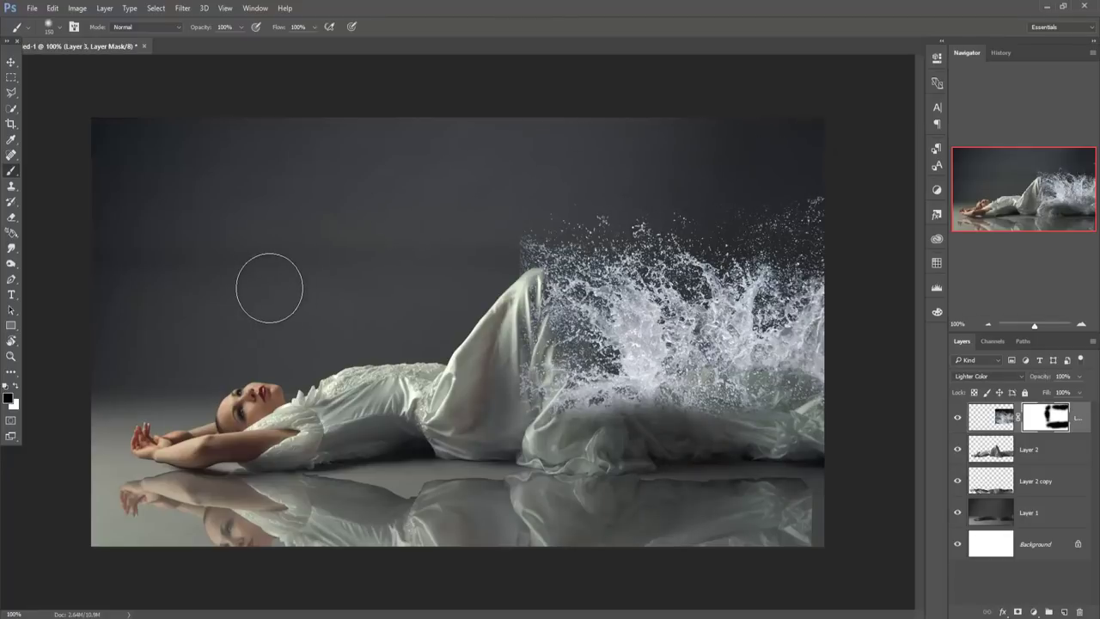
pyautogui.click(11, 62)
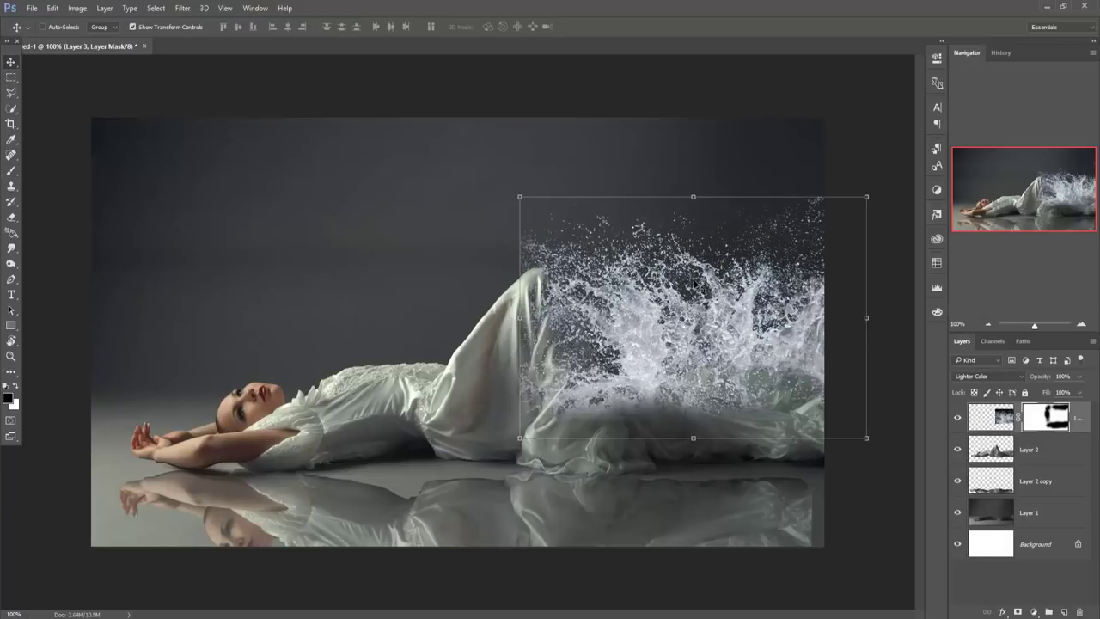
pyautogui.rightClick(994, 421)
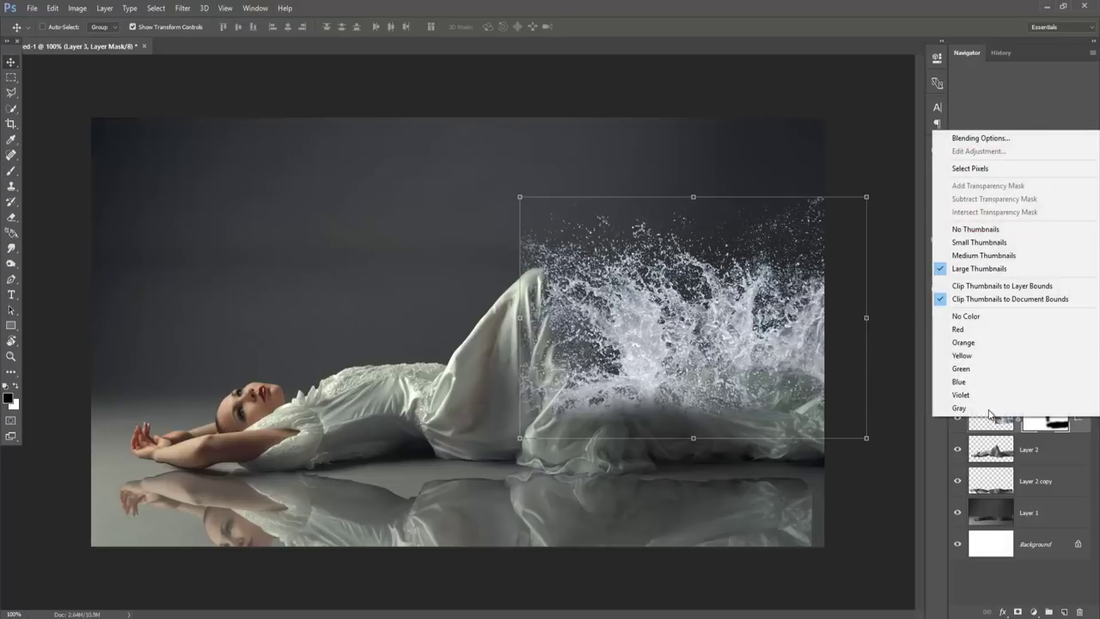
pyautogui.rightClick(1078, 427)
# - Duplicate the splash layer as Layer 3 copy
pyautogui.rightClick(1078, 427)
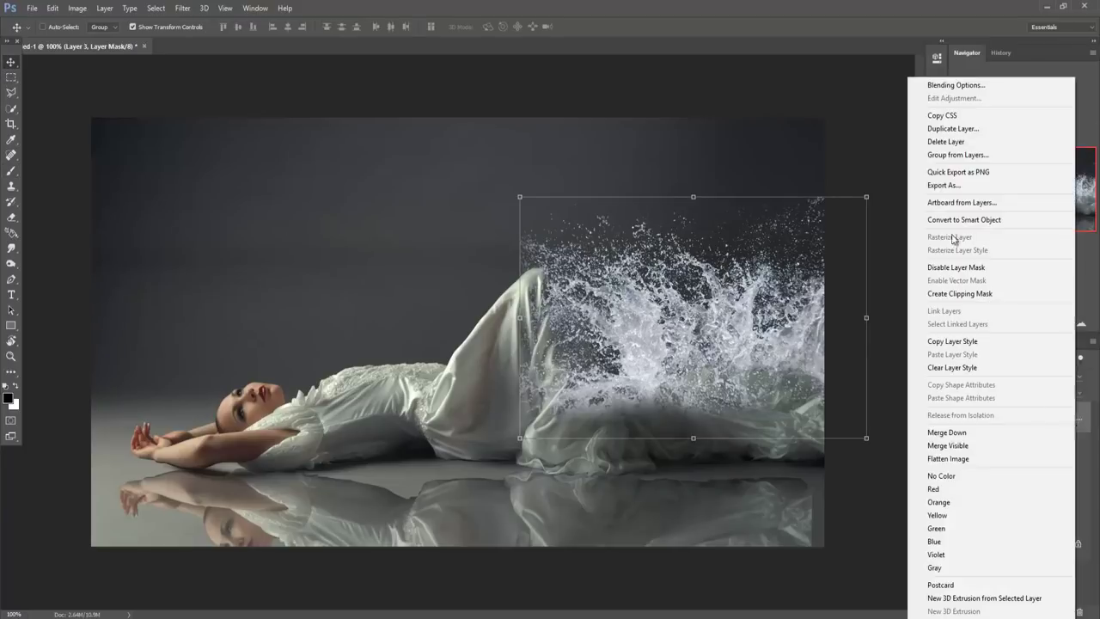
pyautogui.click(947, 132)
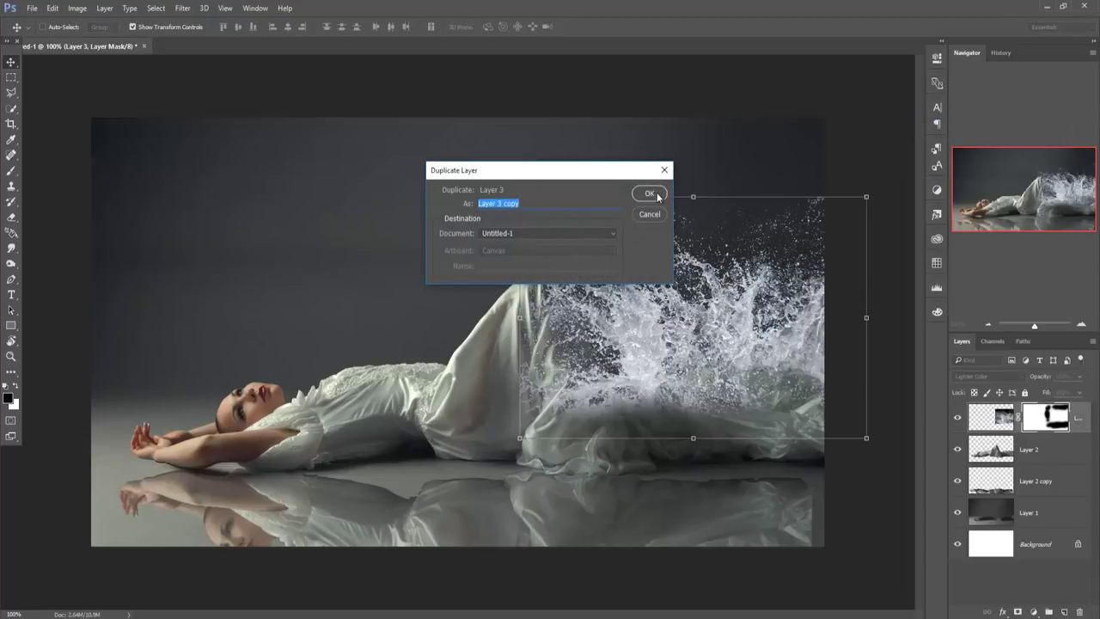
pyautogui.click(657, 197)
# - Move Layer 3 copy over the woman's waist and scale it to about 65%, then check the layers
pyautogui.moveTo(668, 294)
pyautogui.mouseDown()
pyautogui.moveTo(345, 296)
pyautogui.moveTo(364, 300)
pyautogui.mouseUp()
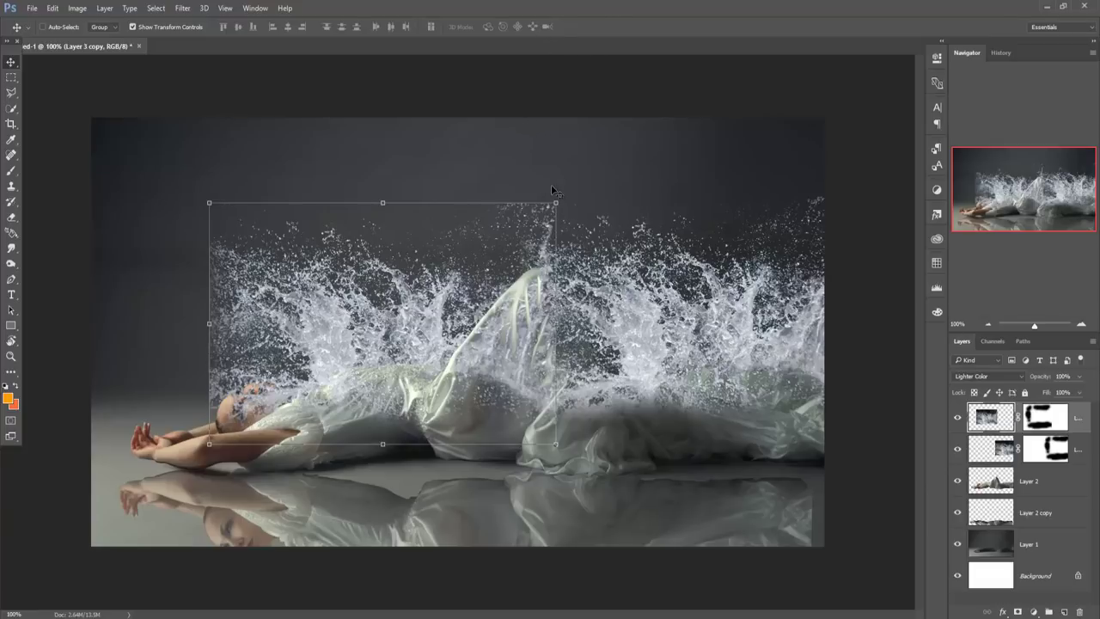
pyautogui.moveTo(548, 204); pyautogui.dragTo(494, 246)
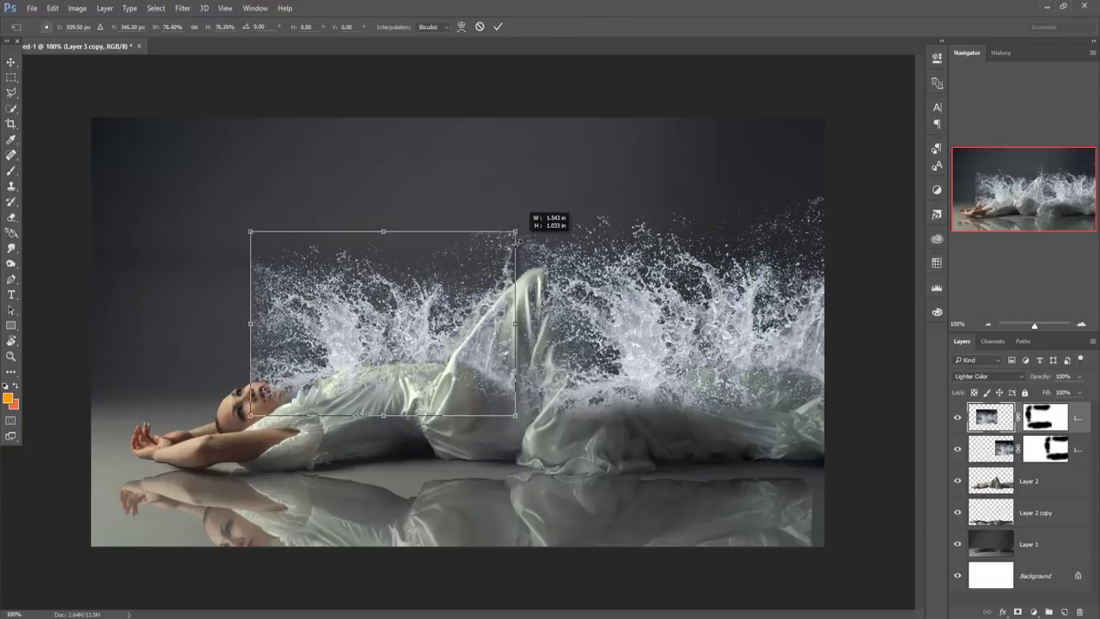
pyautogui.moveTo(436, 313); pyautogui.dragTo(426, 358)
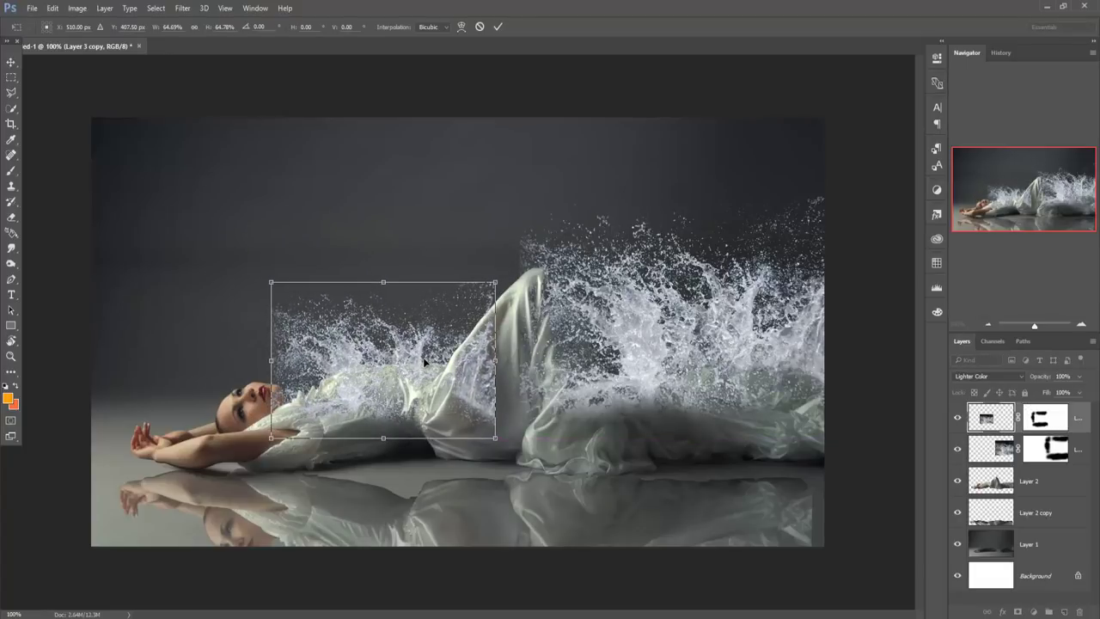
pyautogui.click(498, 26)
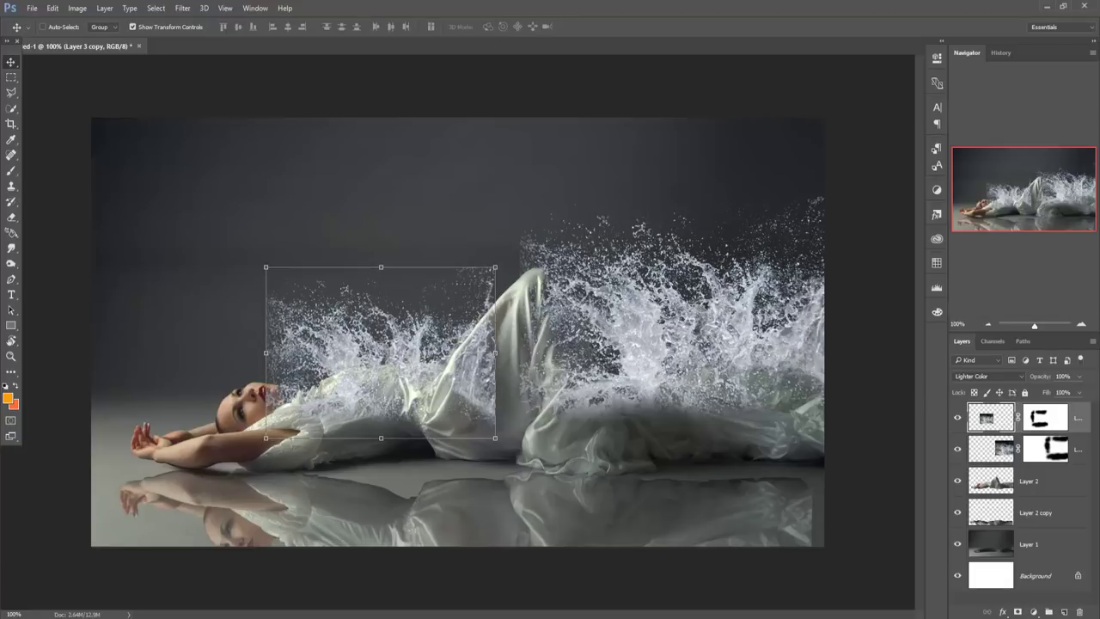
pyautogui.click(1078, 454)
pyautogui.click(1045, 419)
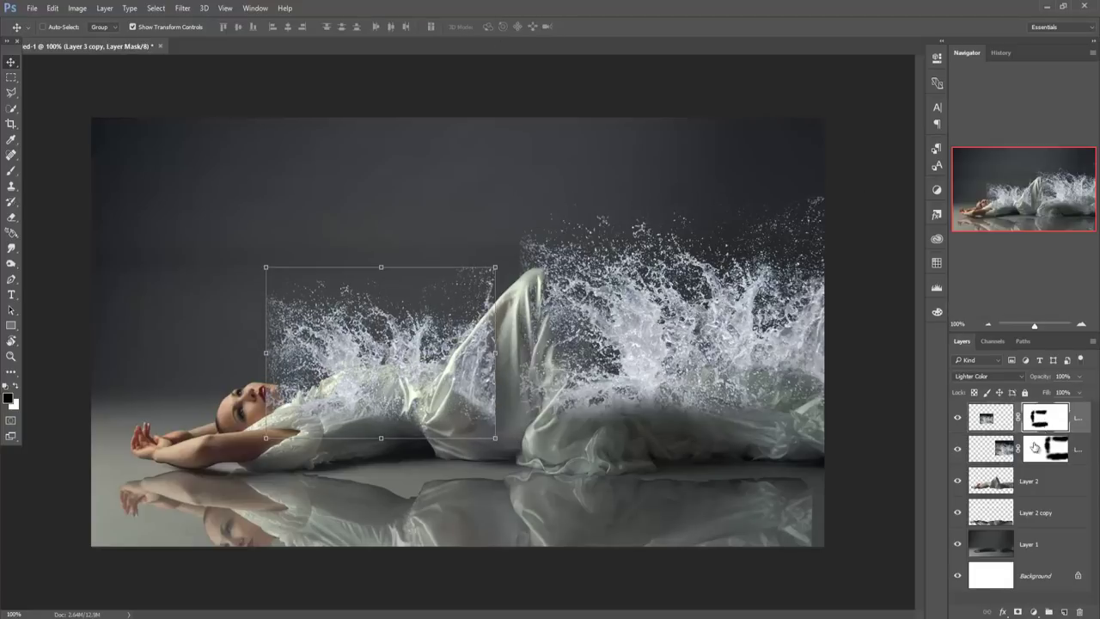
# - Merge the two splash layers into Layer 3 with Ctrl+E
pyautogui.click(1037, 486)
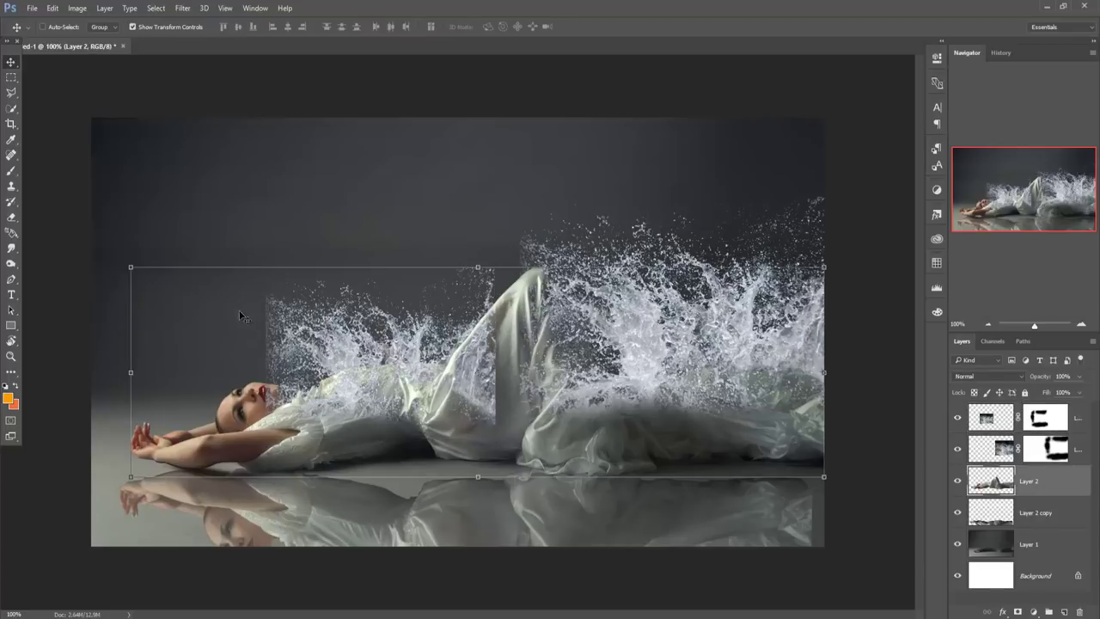
pyautogui.click(1081, 421)
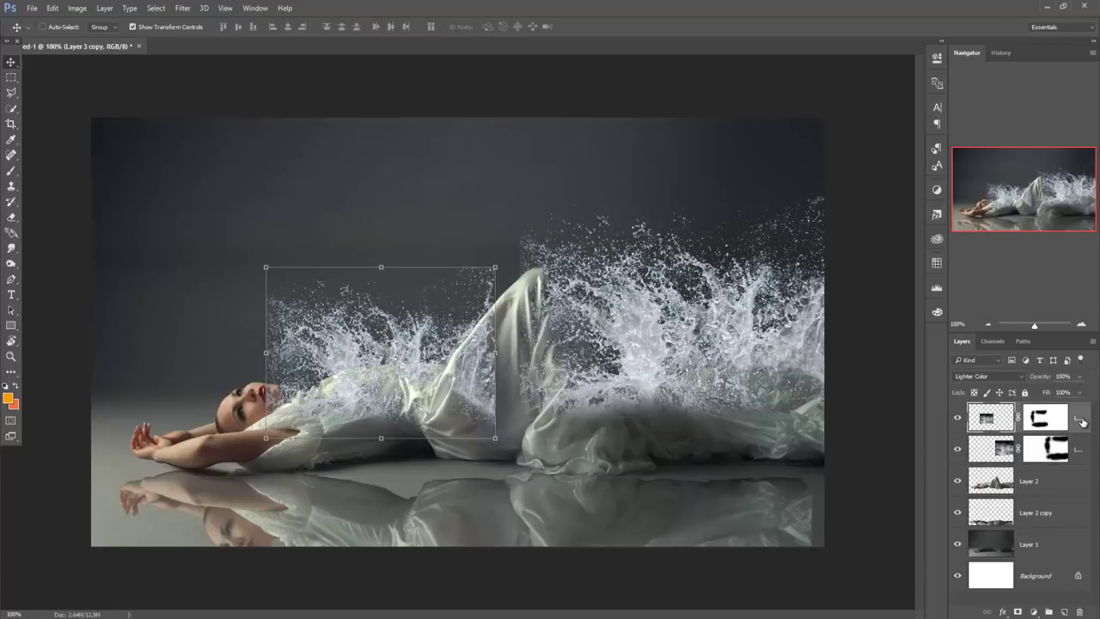
pyautogui.keyDown('shift'); pyautogui.click(1084, 448); pyautogui.keyUp('shift')
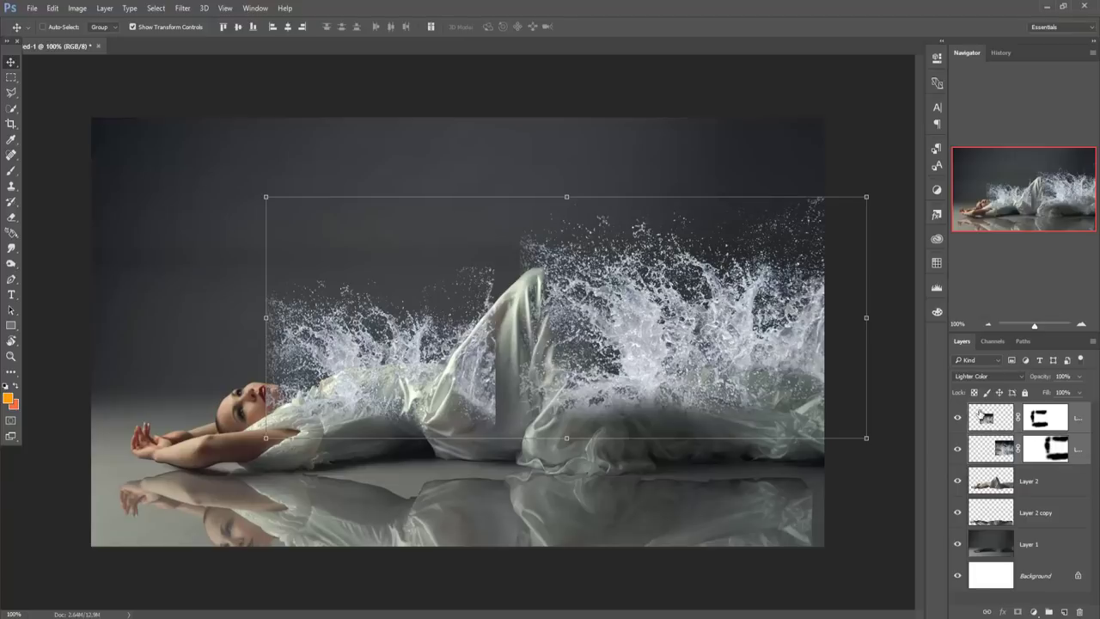
pyautogui.rightClick(1082, 423)
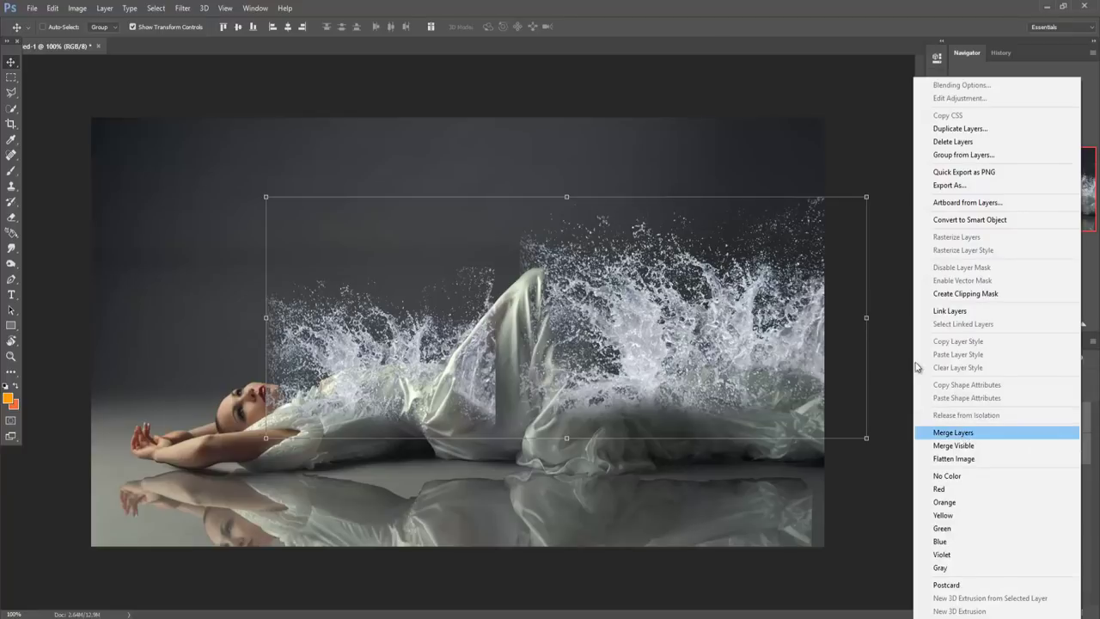
pyautogui.click(703, 10)
pyautogui.click(1051, 419)
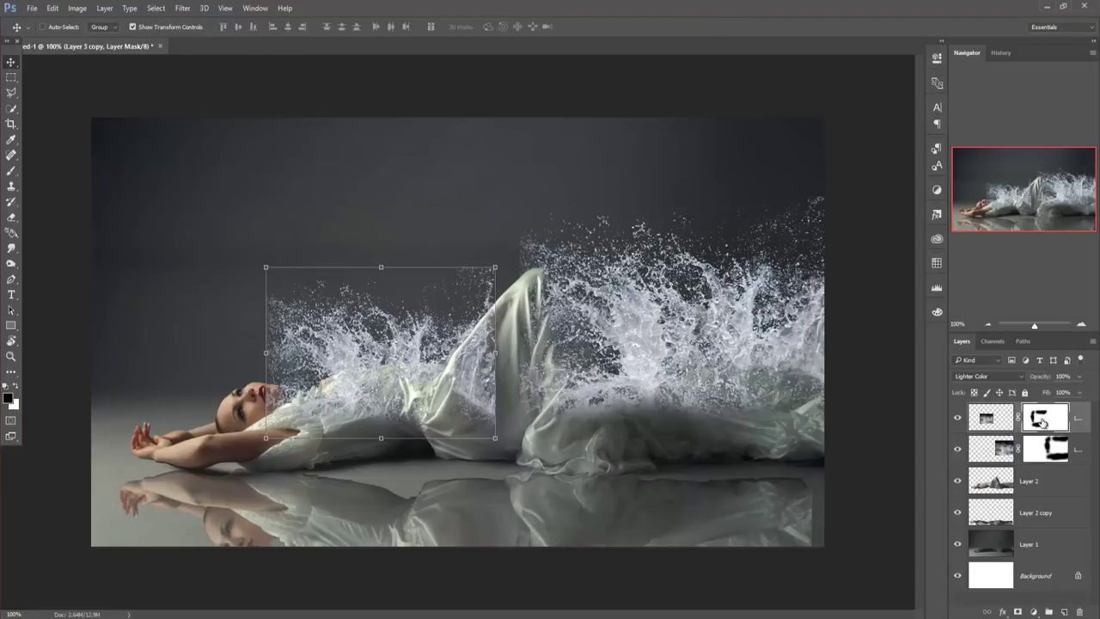
pyautogui.click(998, 421)
pyautogui.hotkey('ctrl', 'e')
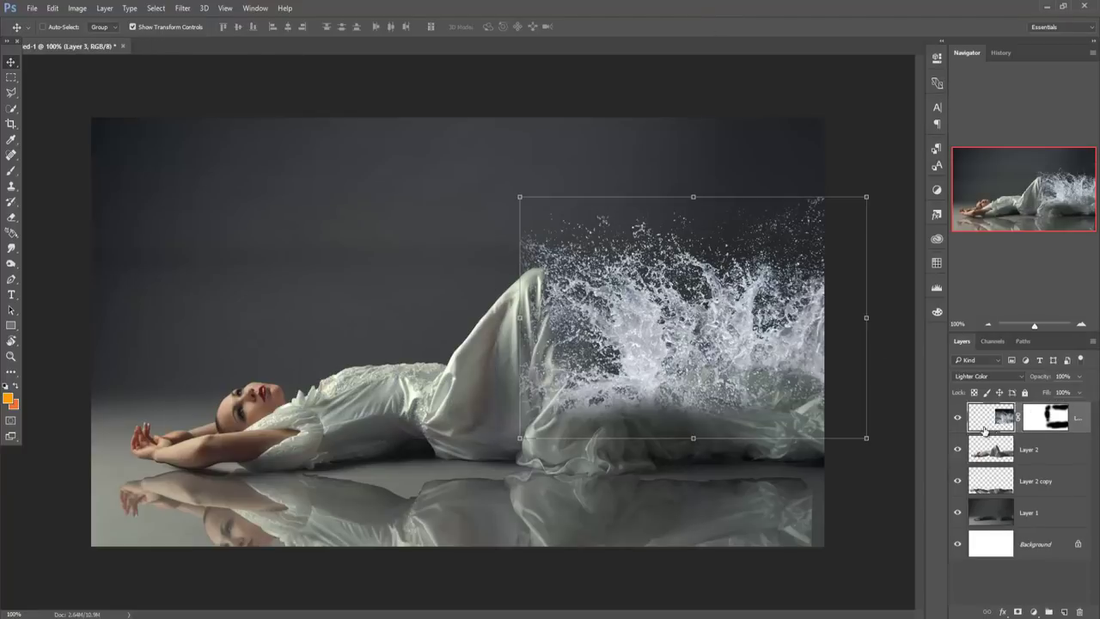
# - Add a Color Balance adjustment clipped to Layer 3, with Yellow-Blue at -28
pyautogui.click(1034, 612)
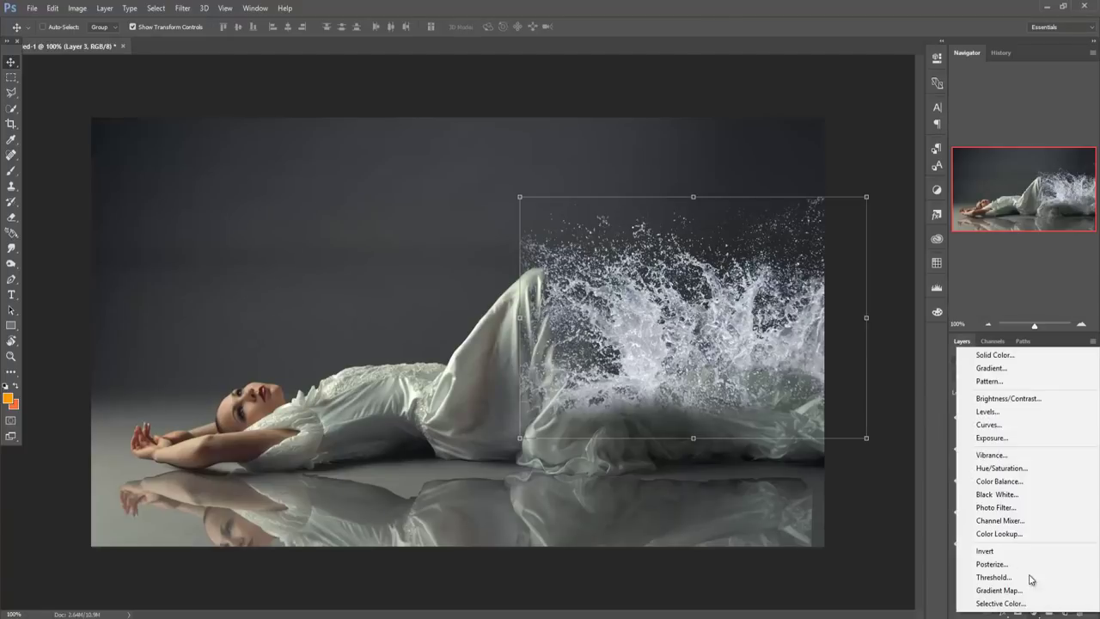
pyautogui.click(998, 481)
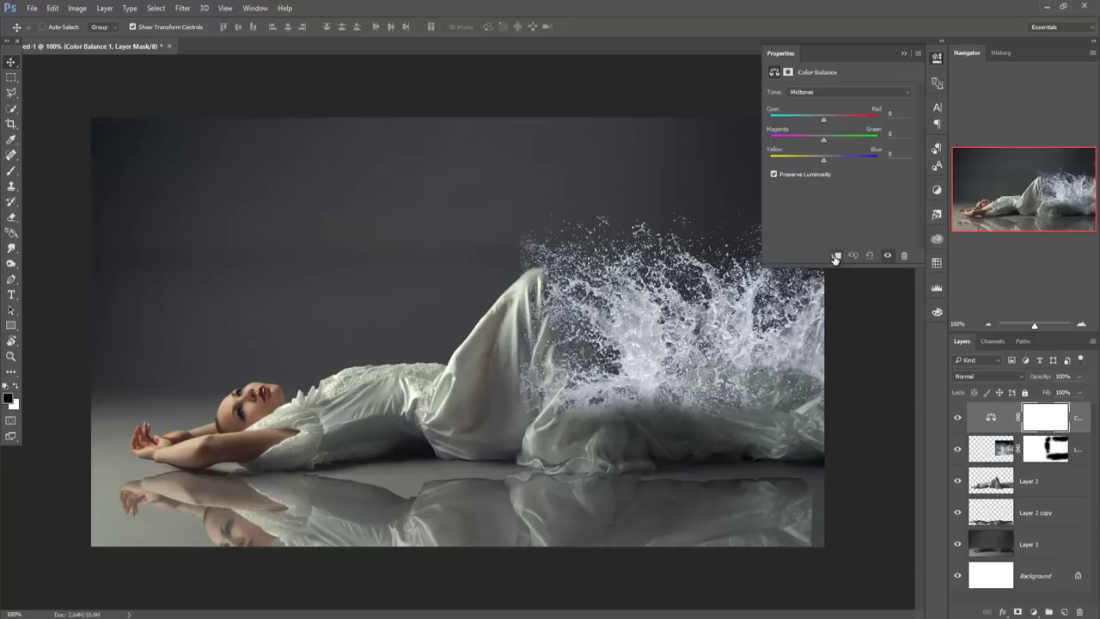
pyautogui.click(835, 256)
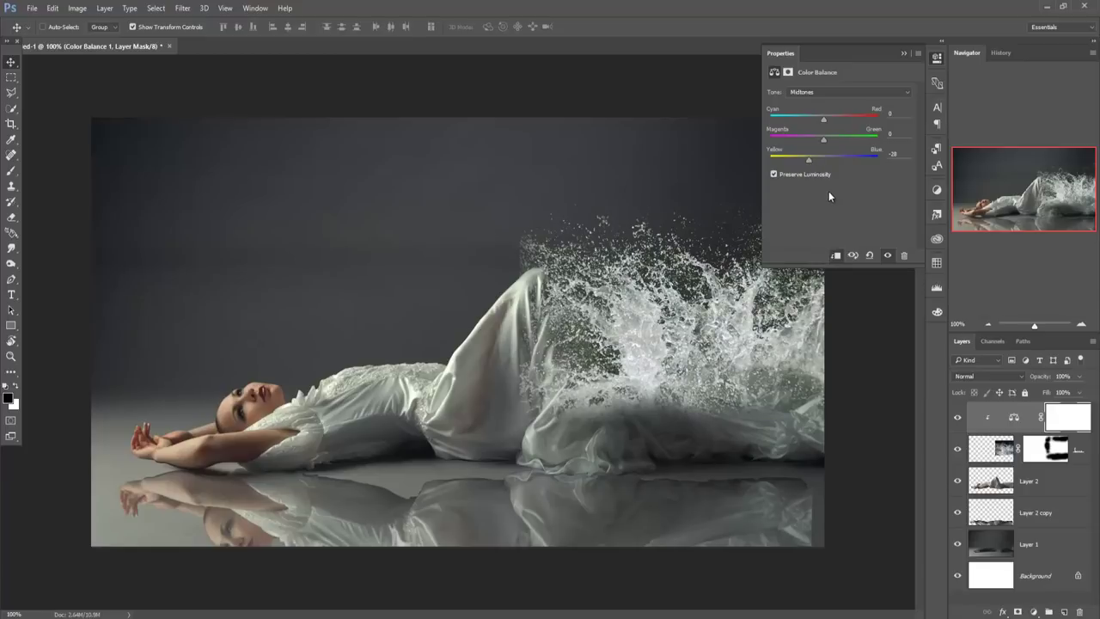
pyautogui.click(903, 55)
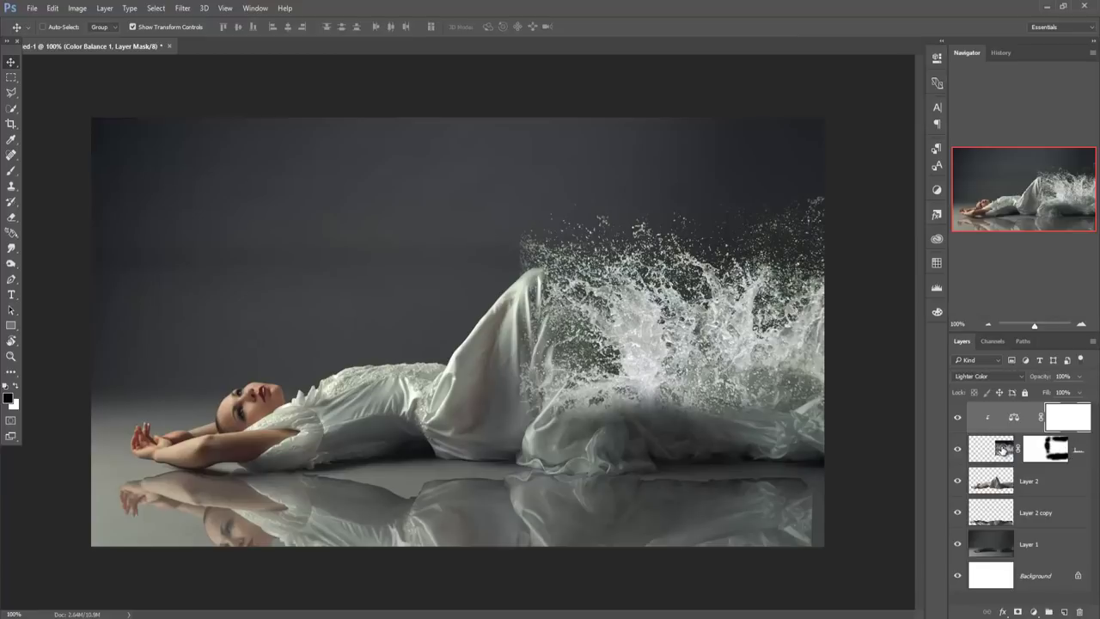
pyautogui.click(1003, 448)
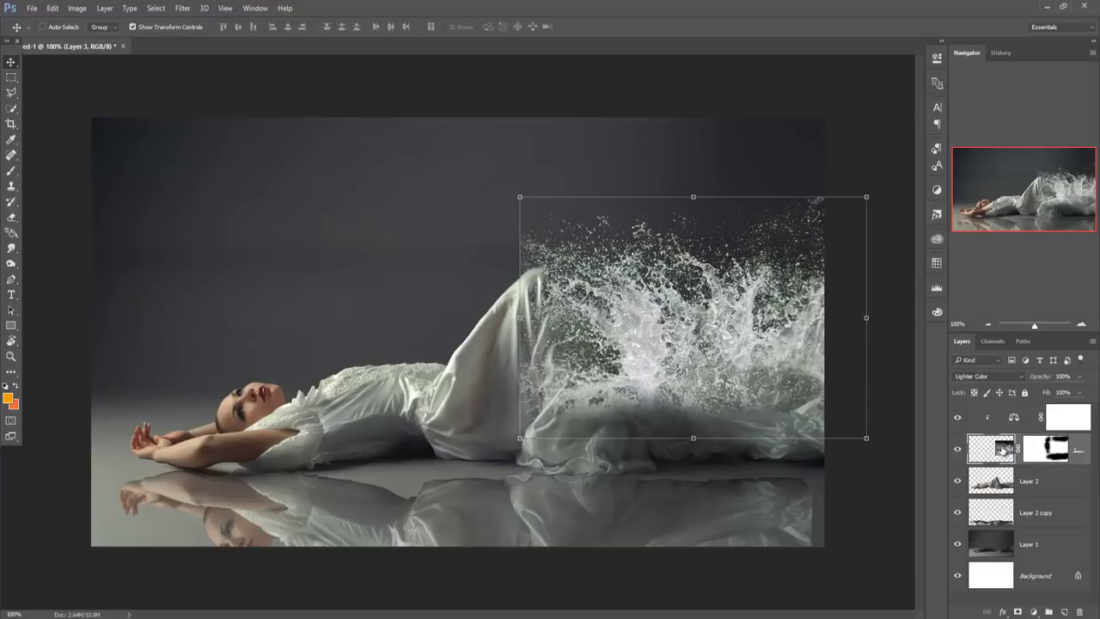
pyautogui.click(1071, 429)
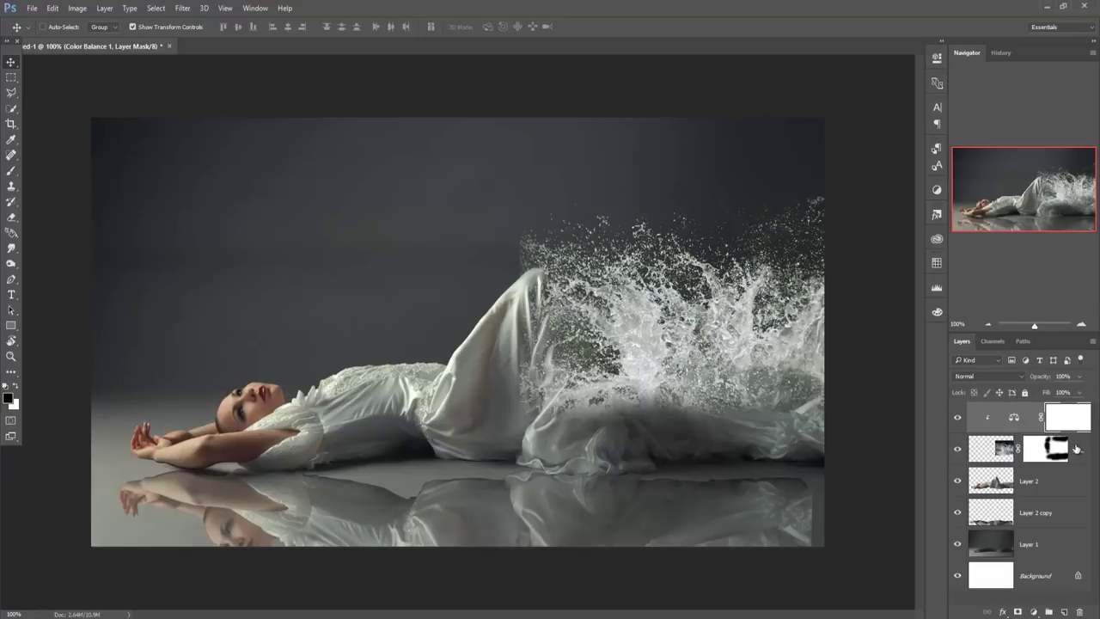
# - Merge Color Balance 1 into the splash and set its blend mode to Lighter Color
pyautogui.rightClick(1075, 449)
pyautogui.rightClick(973, 413)
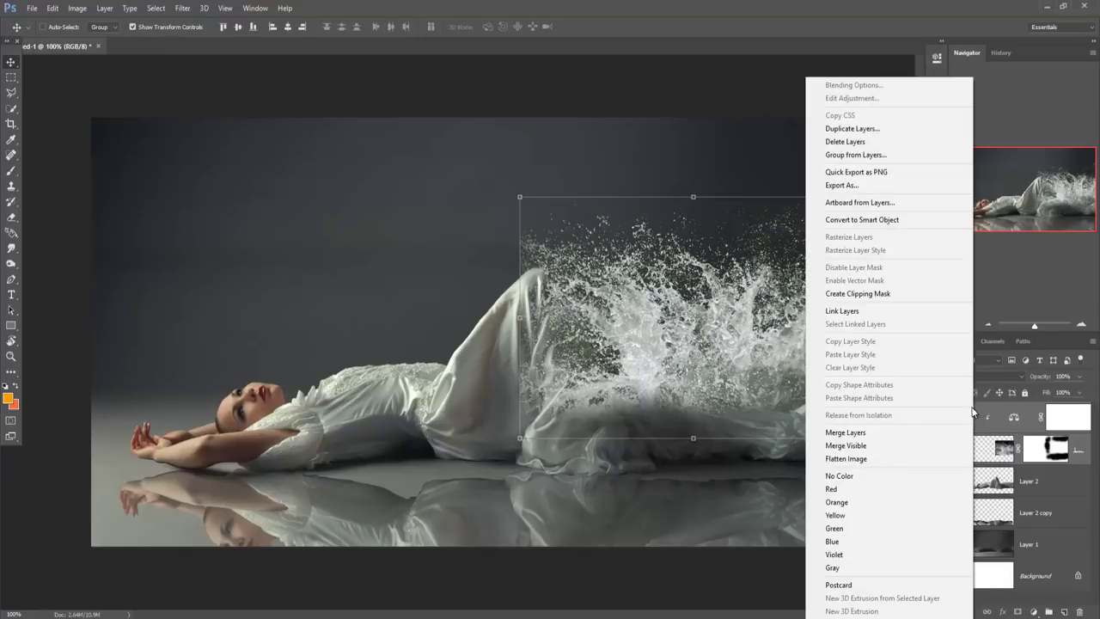
pyautogui.click(850, 432)
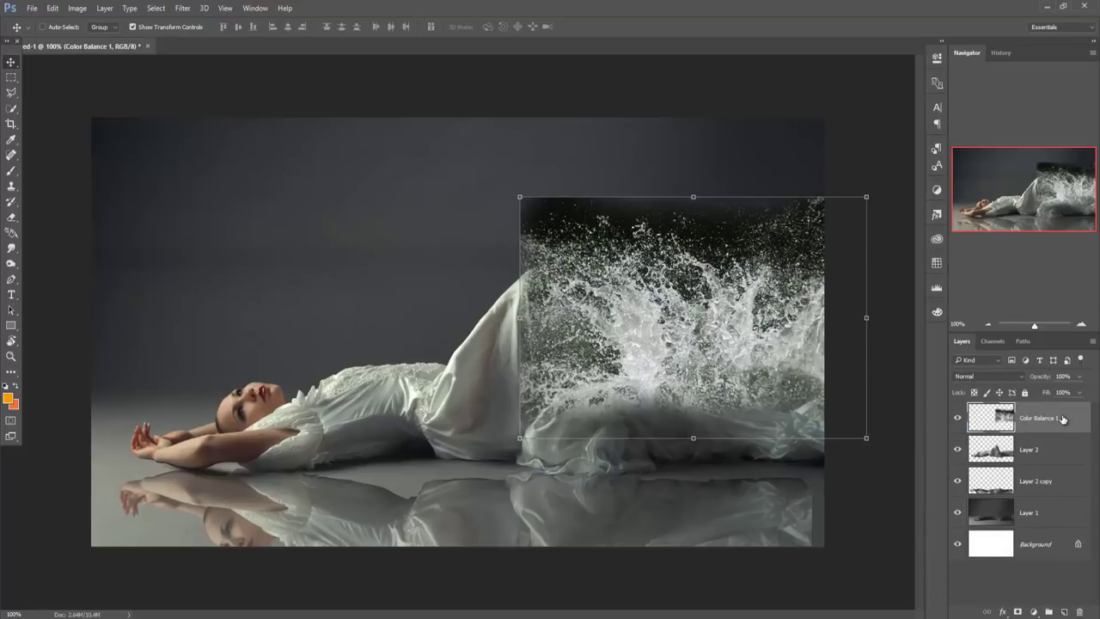
pyautogui.click(988, 375)
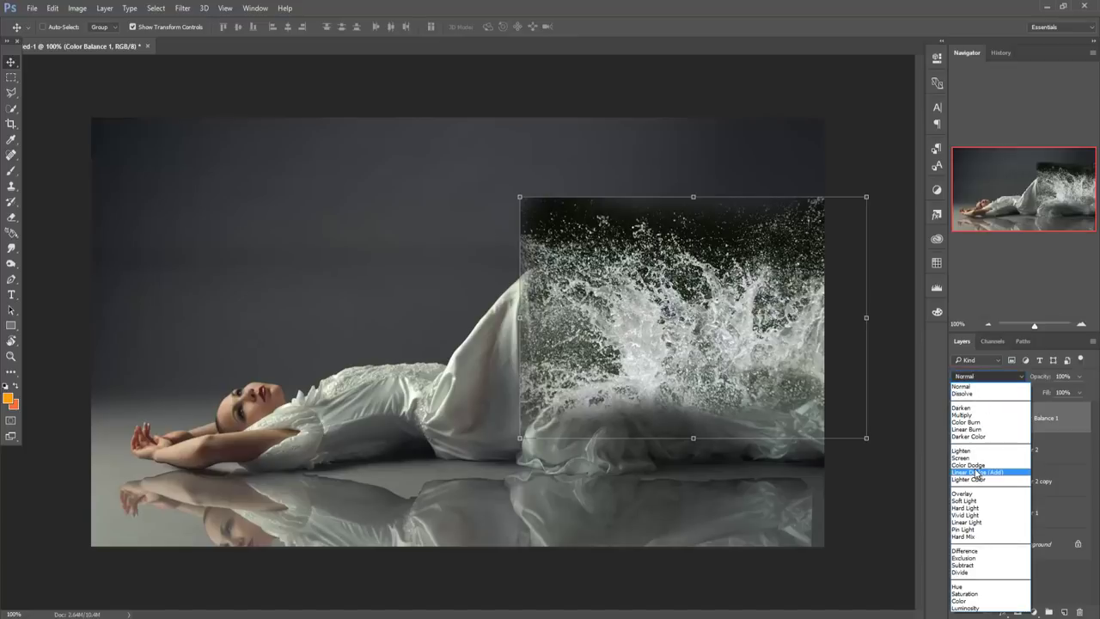
pyautogui.click(975, 458)
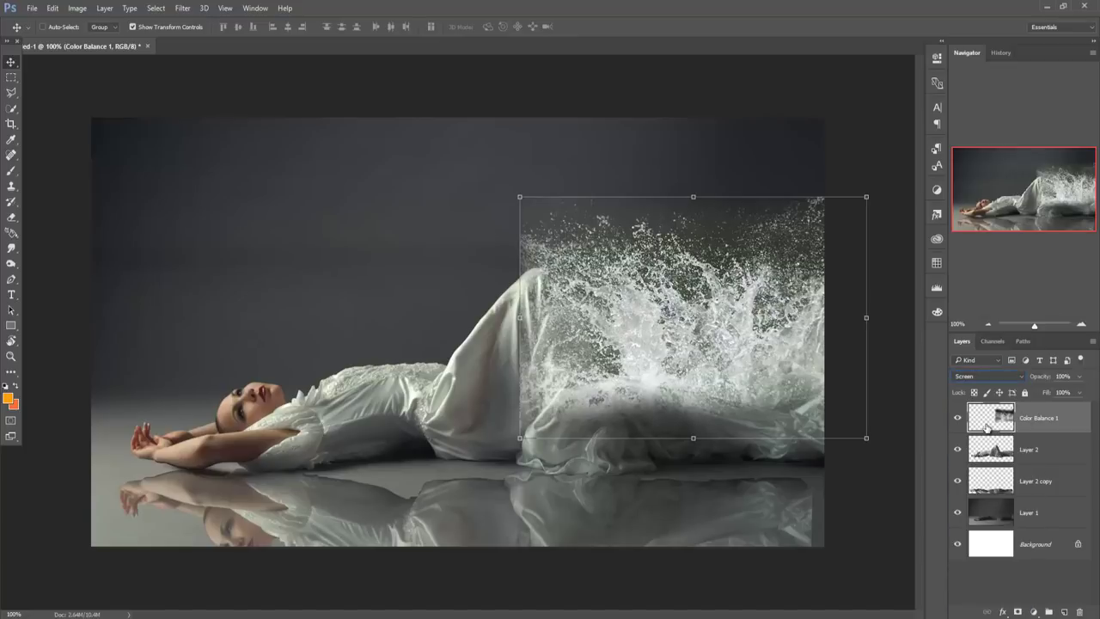
pyautogui.click(1004, 381)
pyautogui.hotkey('shift', '=')
pyautogui.hotkey('shift', '=')
pyautogui.hotkey('shift', '=')
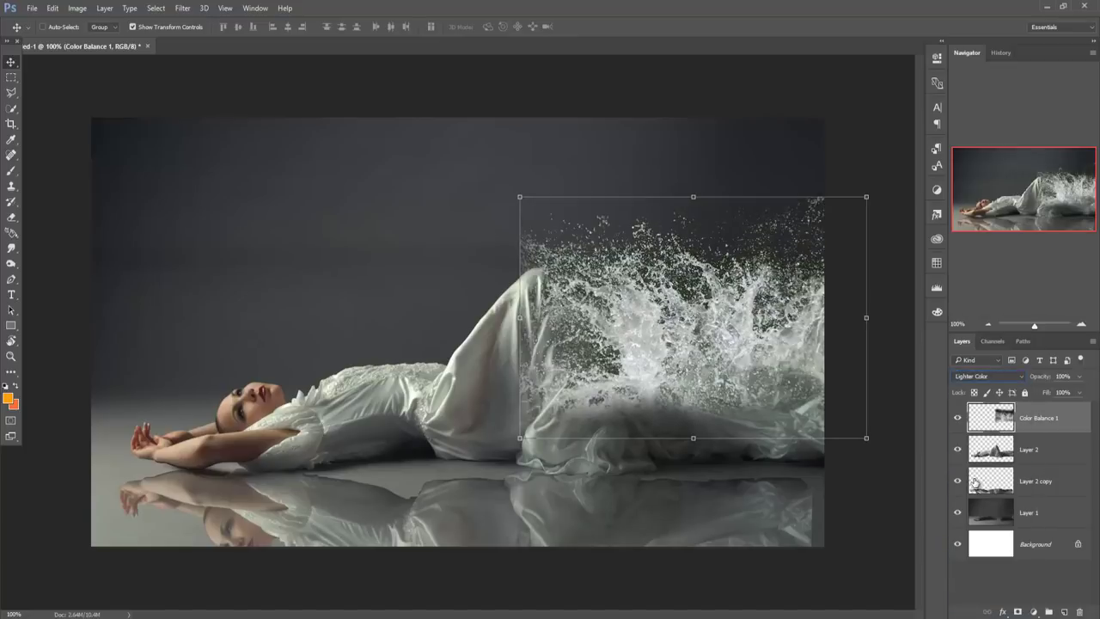
# - Duplicate the tinted splash and place the copy over the woman's torso at about 80%
pyautogui.rightClick(1049, 417)
pyautogui.click(908, 130)
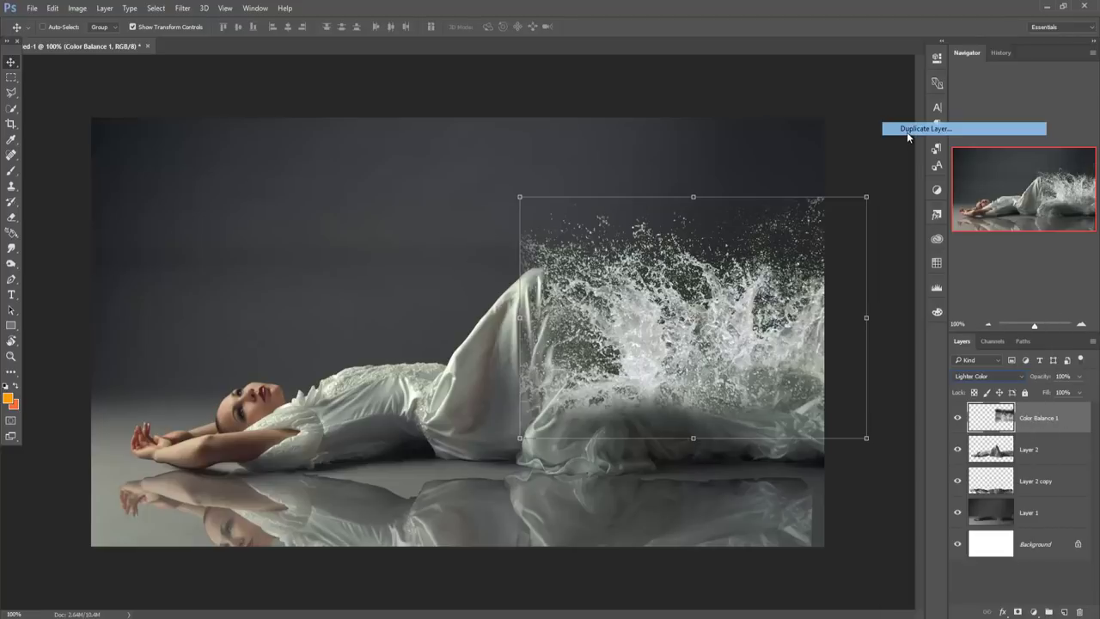
pyautogui.click(650, 194)
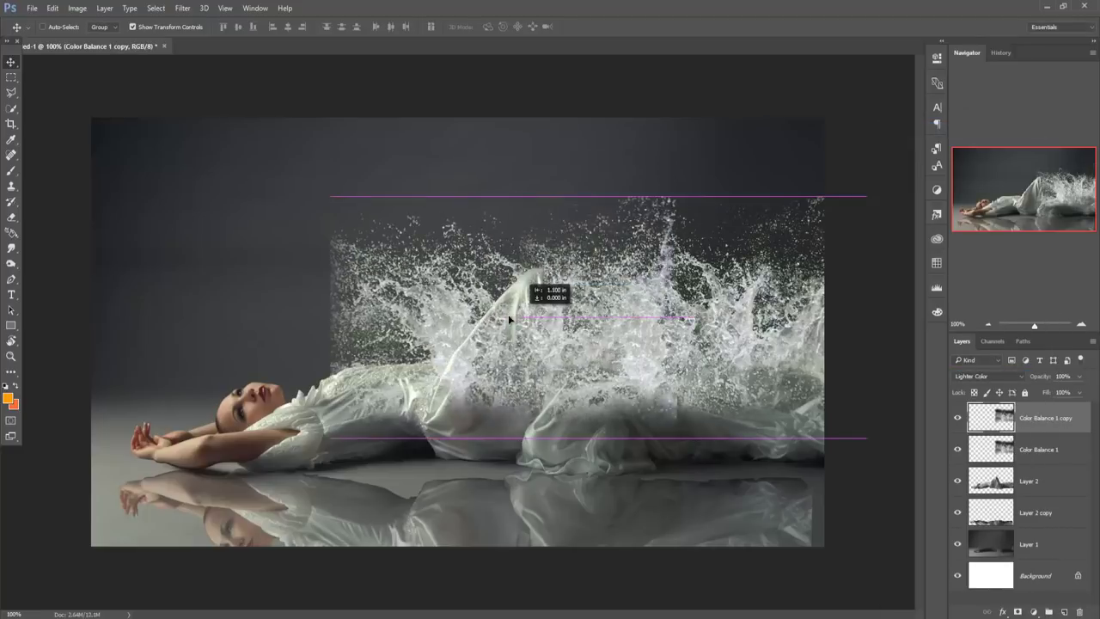
pyautogui.moveTo(713, 277); pyautogui.dragTo(408, 290)
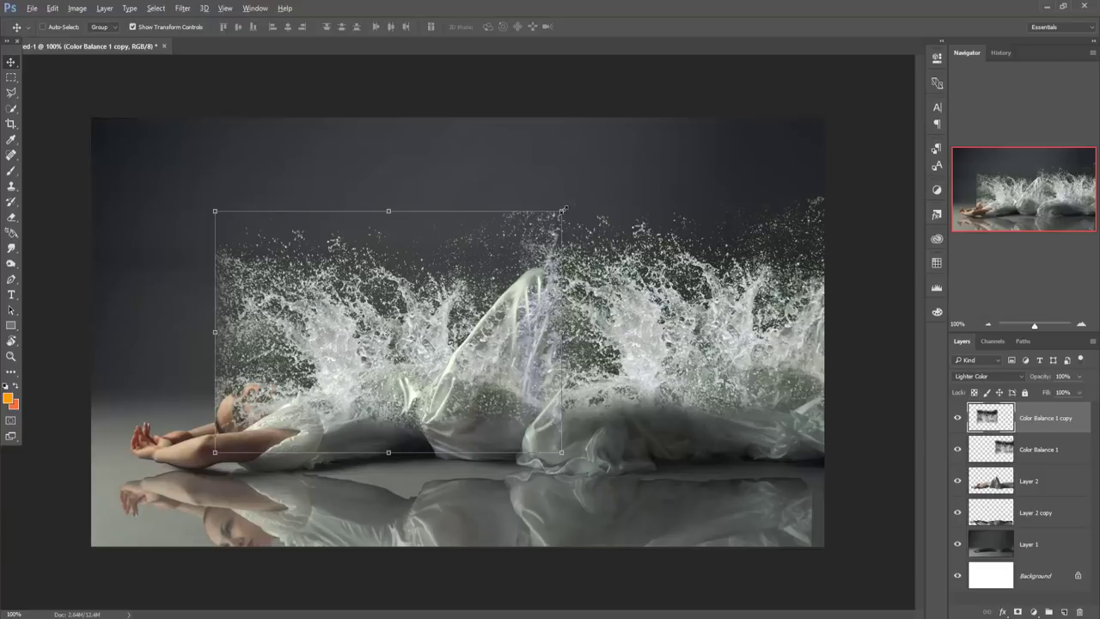
pyautogui.moveTo(563, 208)
pyautogui.mouseDown()
pyautogui.moveTo(424, 317)
pyautogui.moveTo(504, 258)
pyautogui.mouseUp()
pyautogui.moveTo(383, 361); pyautogui.dragTo(381, 352)
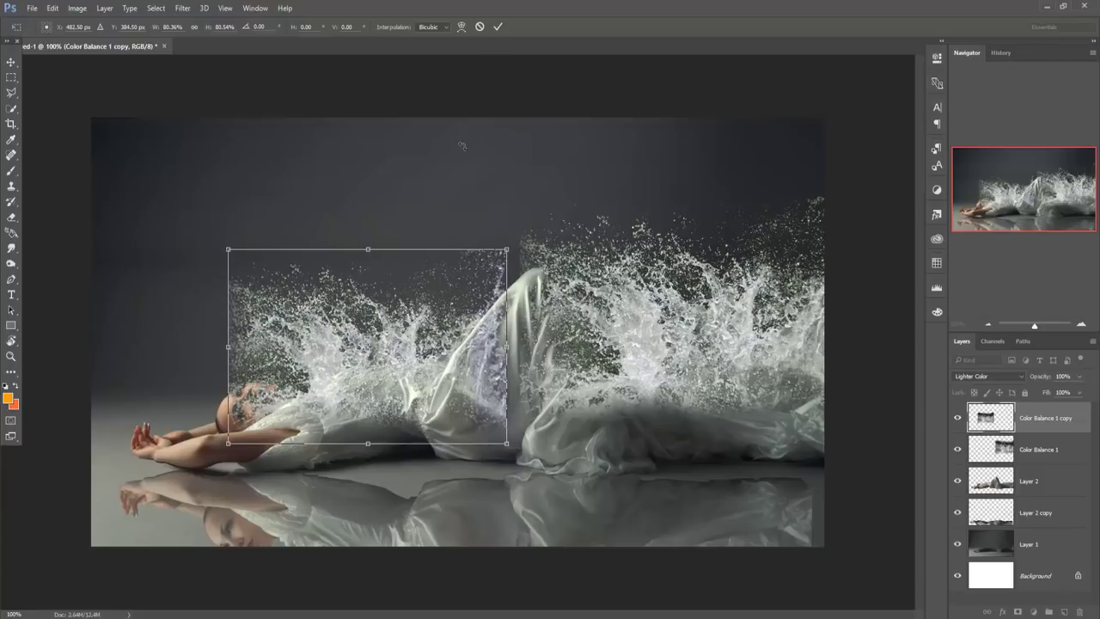
pyautogui.click(495, 31)
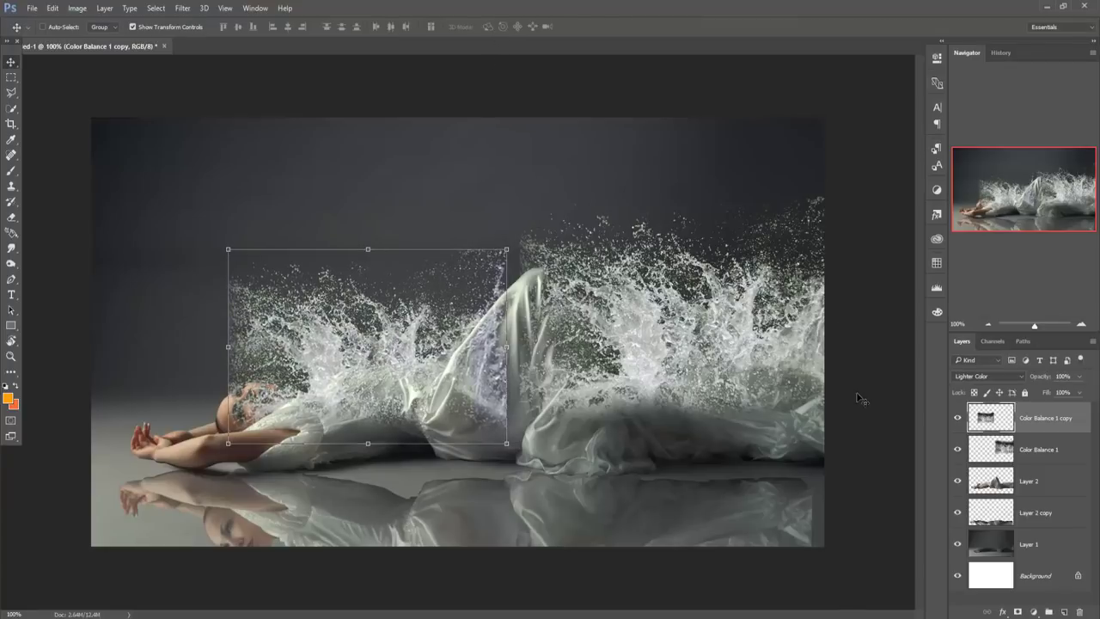
# - Mask the splash copy and paint out splash over the waist and face at 16% opacity
pyautogui.click(1018, 611)
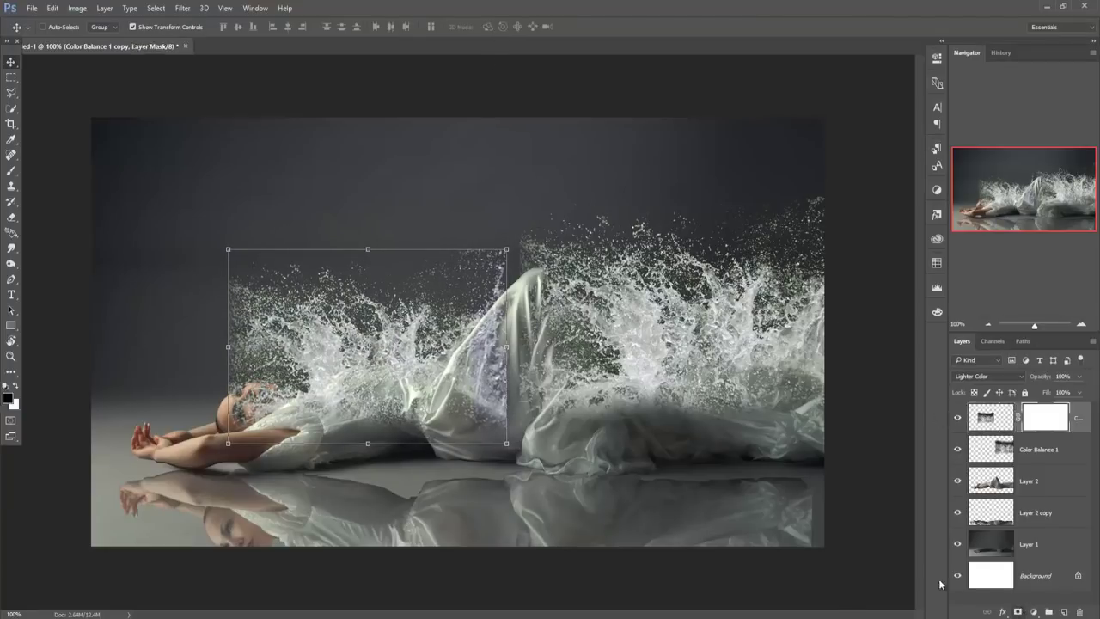
pyautogui.click(10, 172)
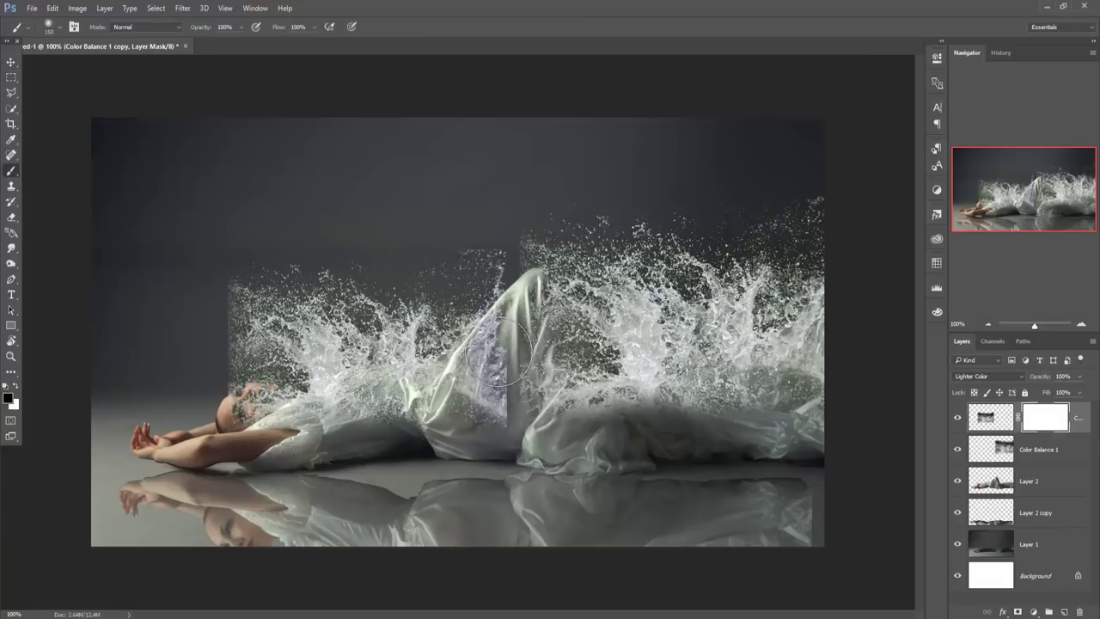
pyautogui.moveTo(494, 335); pyautogui.dragTo(495, 431)
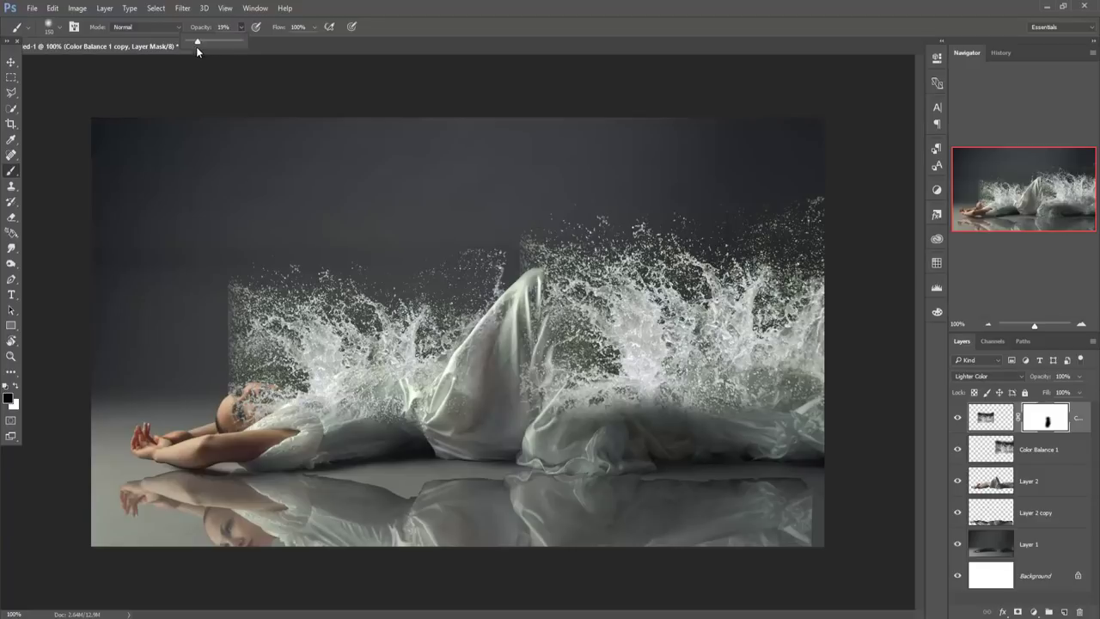
pyautogui.moveTo(195, 41); pyautogui.dragTo(194, 41)
pyautogui.click(427, 440)
pyautogui.moveTo(262, 411); pyautogui.dragTo(201, 355)
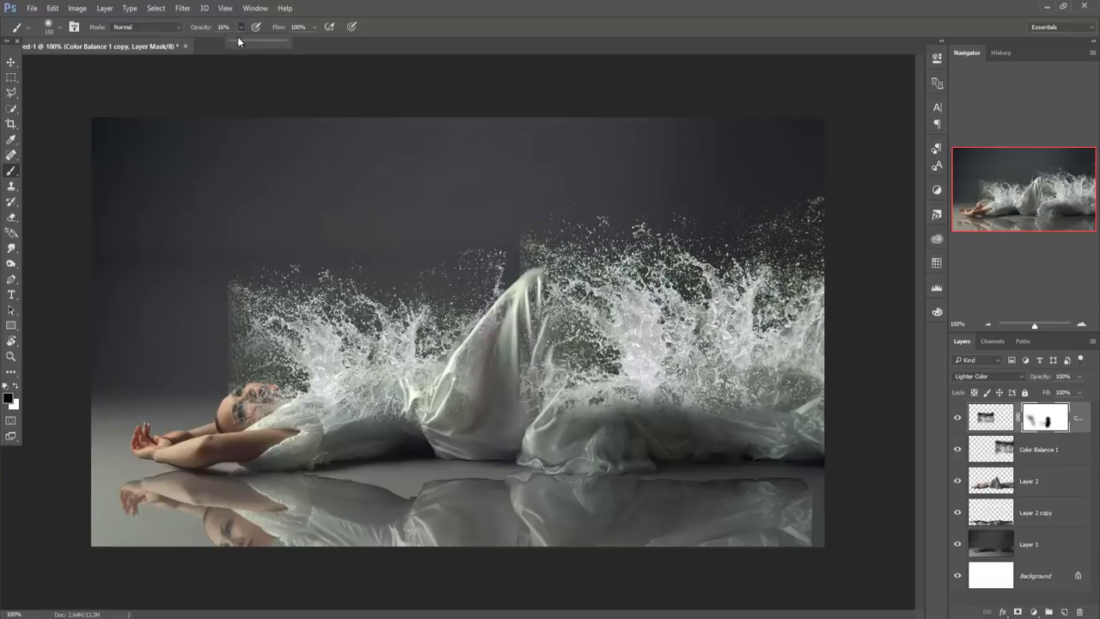
# - At 50% brush opacity, soften the splash's upper-left edge and fade it near the head
pyautogui.moveTo(257, 39); pyautogui.dragTo(252, 63)
pyautogui.moveTo(195, 261); pyautogui.dragTo(478, 250)
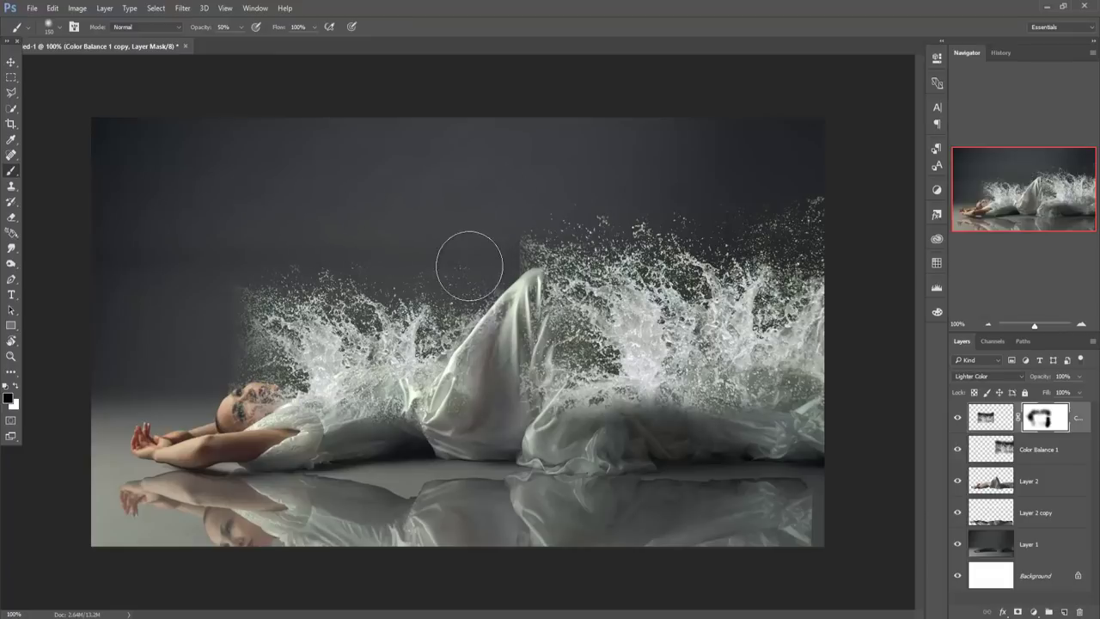
pyautogui.moveTo(478, 249); pyautogui.dragTo(466, 283)
pyautogui.moveTo(239, 376); pyautogui.dragTo(284, 371)
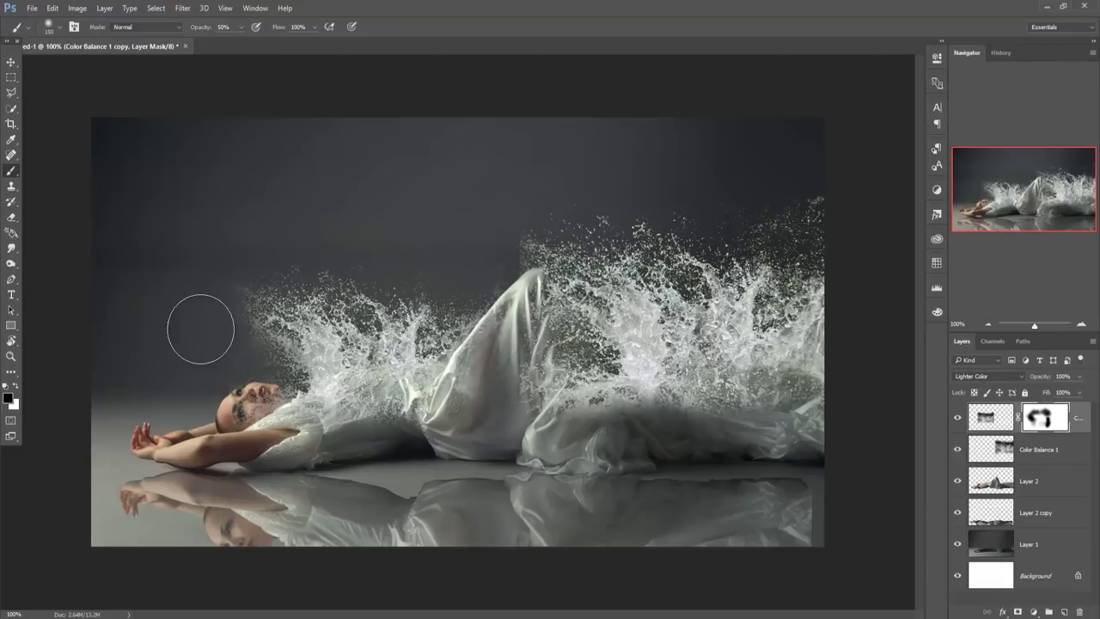
pyautogui.press('[')
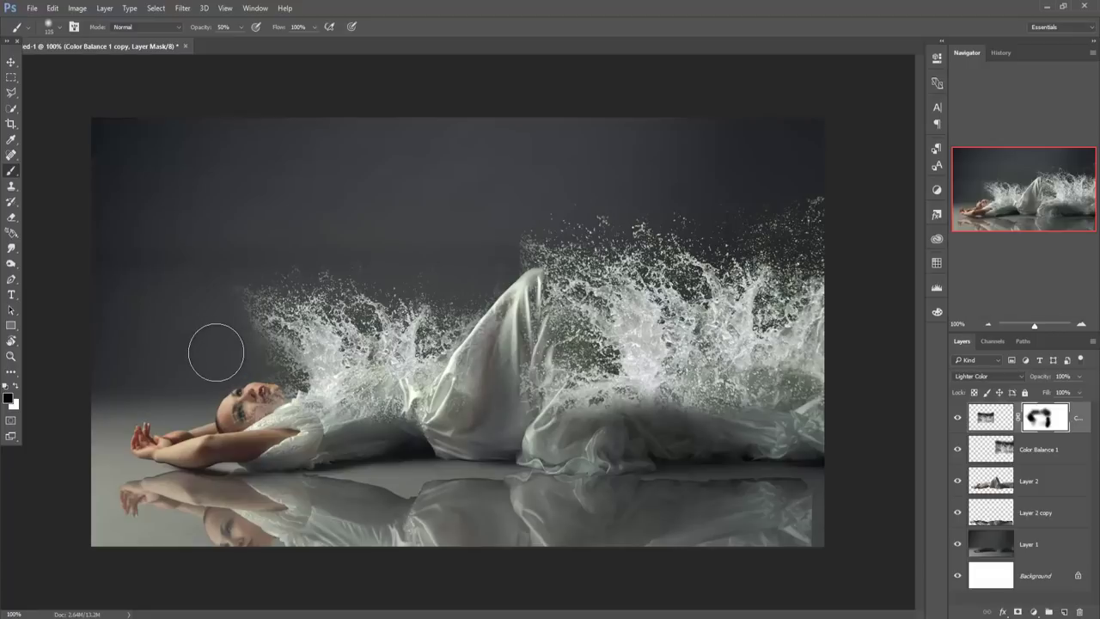
pyautogui.press('[')
pyautogui.press('[')
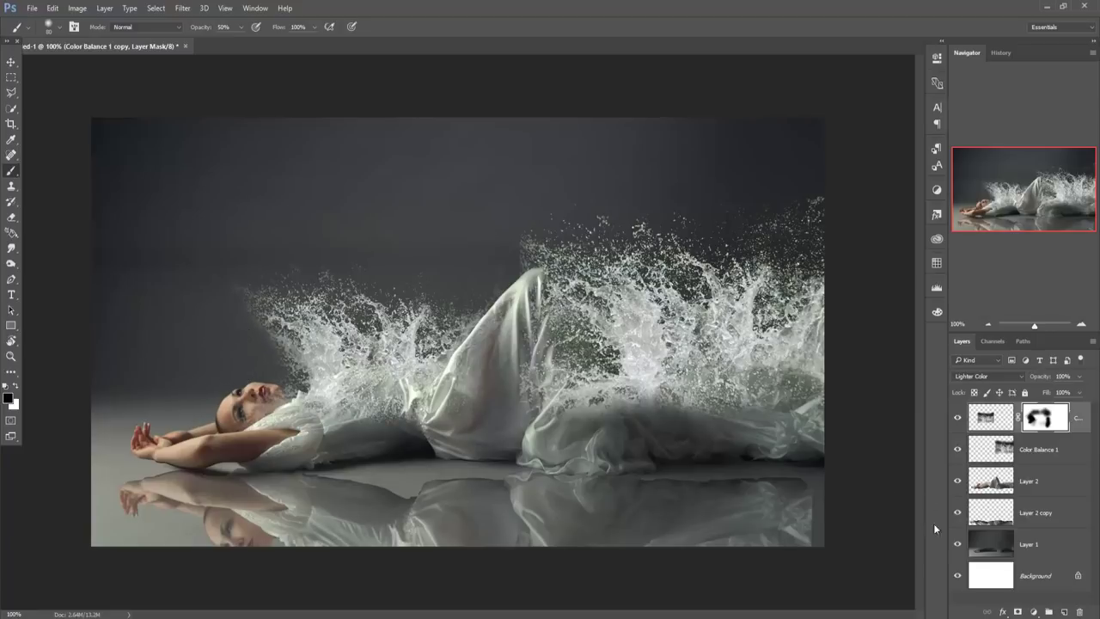
pyautogui.click(10, 63)
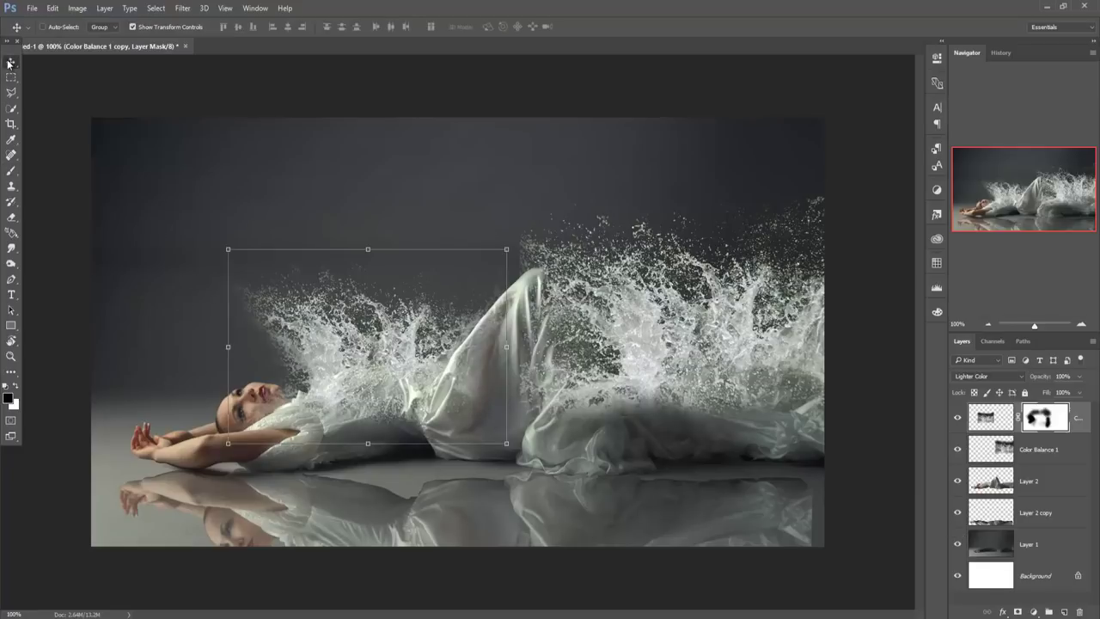
# - Duplicate Color Balance 1 as Color Balance 1 copy 2 and move it over the dress centre
pyautogui.click(1065, 450)
pyautogui.rightClick(1062, 454)
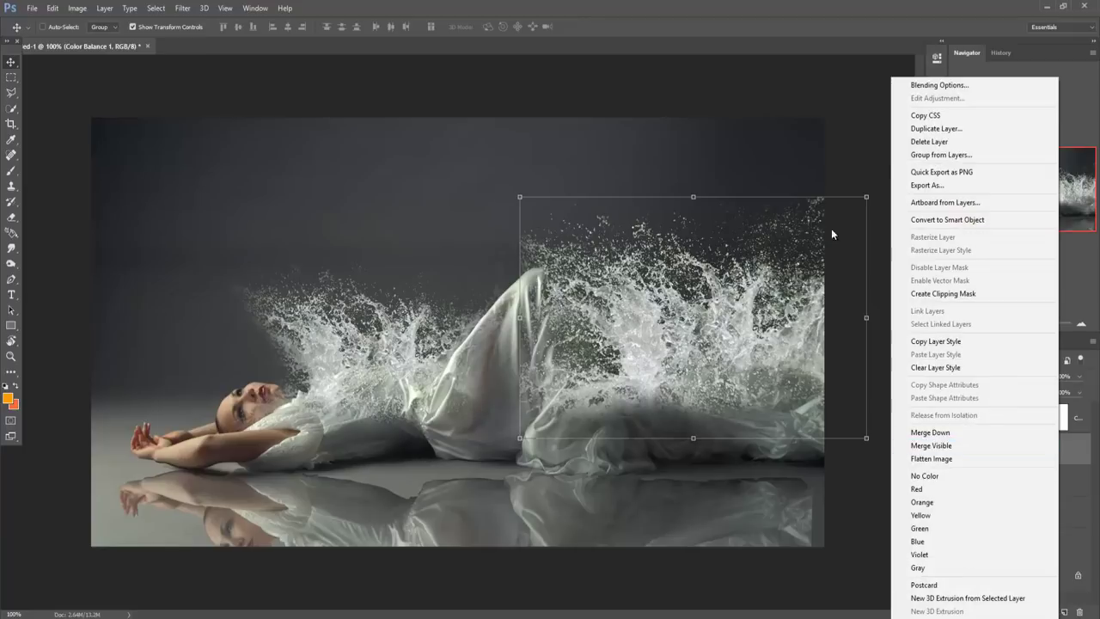
pyautogui.click(935, 128)
pyautogui.press('Return')
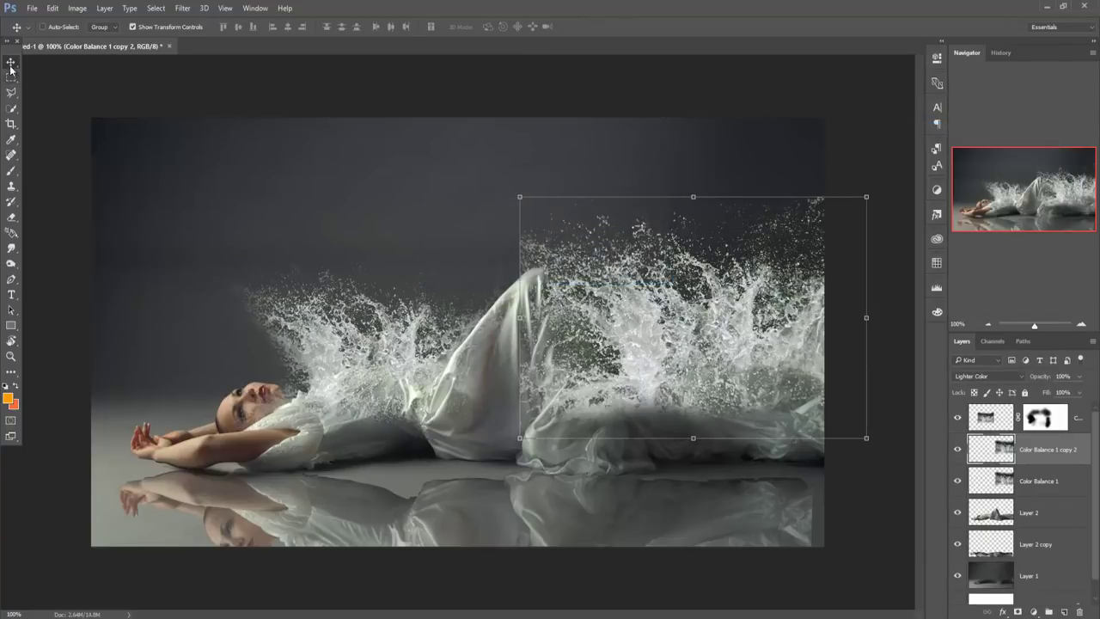
pyautogui.moveTo(780, 304); pyautogui.dragTo(533, 253)
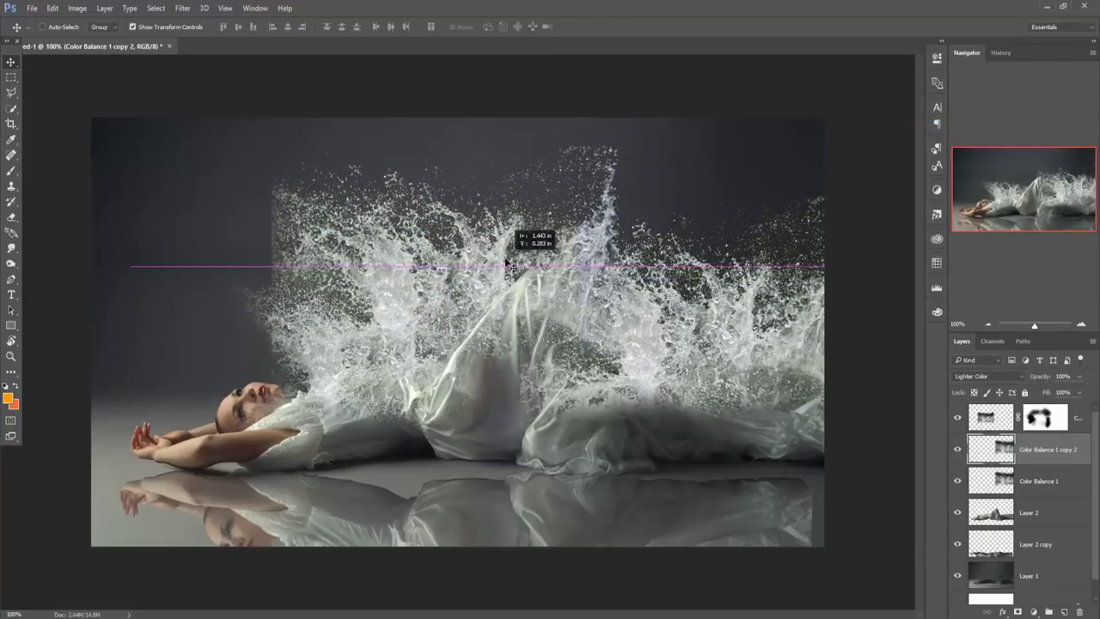
pyautogui.moveTo(604, 167); pyautogui.dragTo(596, 199)
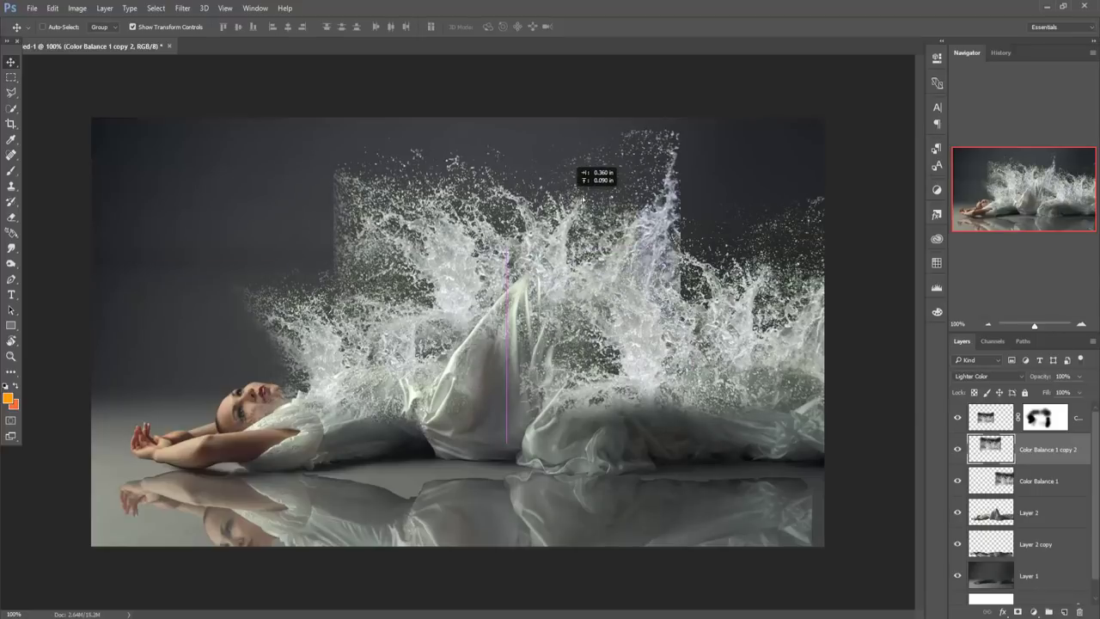
# - Rotate the splash copy about 32° and then another 7°, settling it over the dress
pyautogui.hotkey('ctrl', 't')
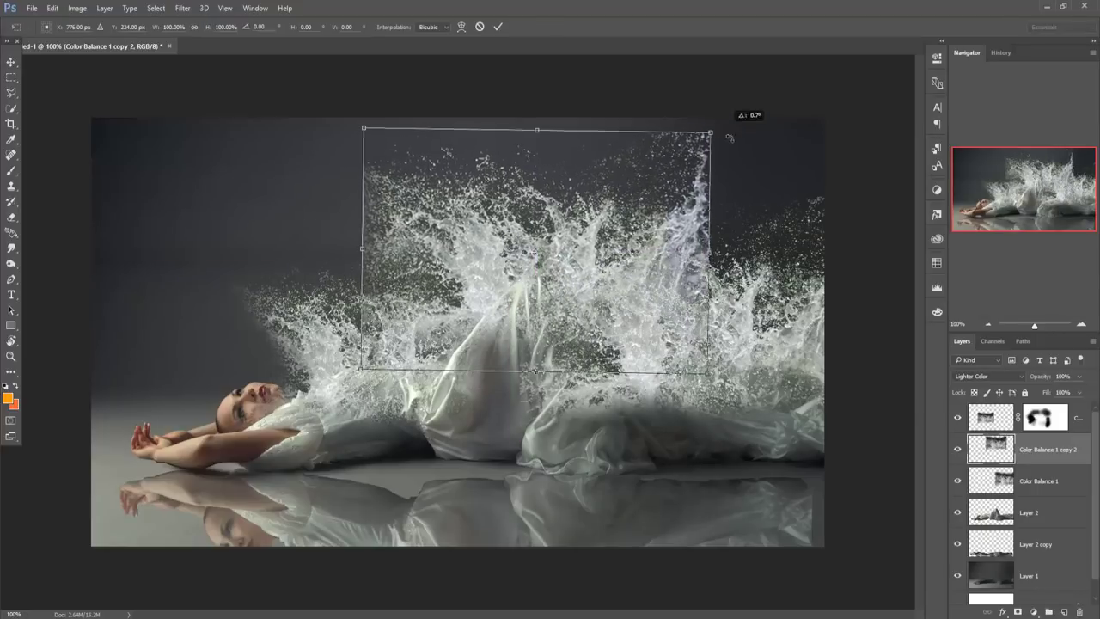
pyautogui.moveTo(722, 121); pyautogui.dragTo(744, 233)
pyautogui.moveTo(565, 267)
pyautogui.mouseDown()
pyautogui.moveTo(688, 317)
pyautogui.moveTo(696, 332)
pyautogui.mouseUp()
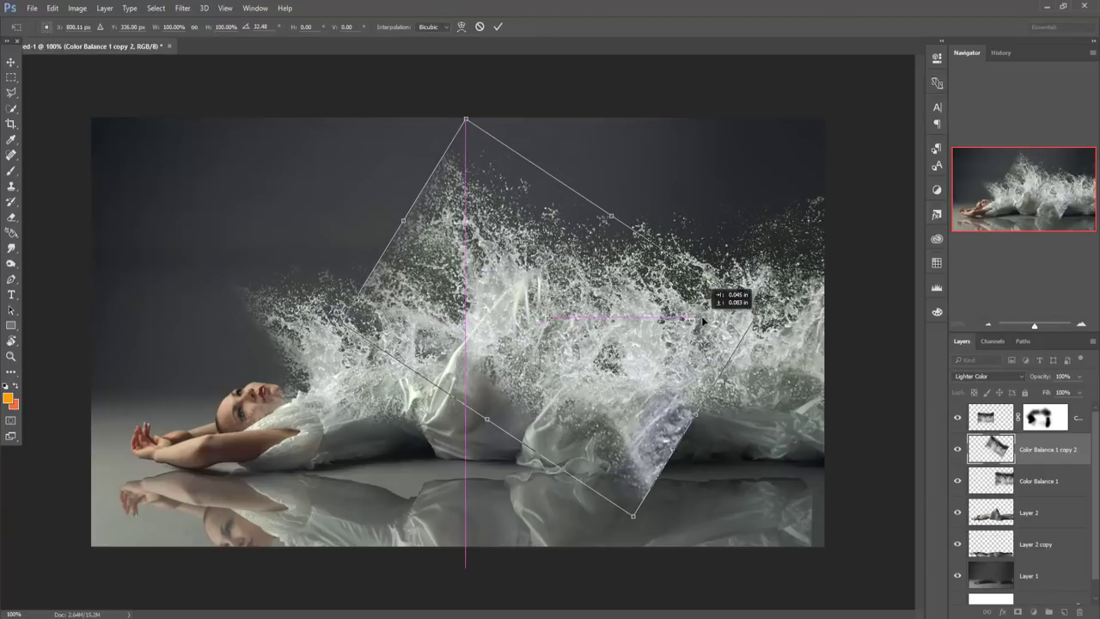
pyautogui.moveTo(499, 297); pyautogui.dragTo(501, 293)
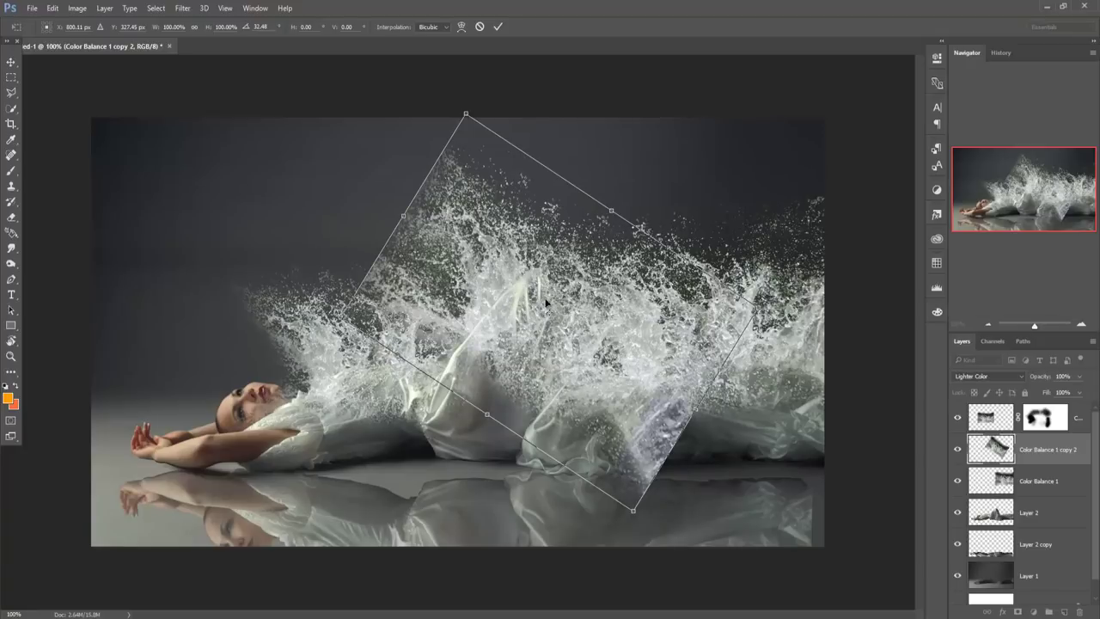
pyautogui.moveTo(513, 302); pyautogui.dragTo(513, 298)
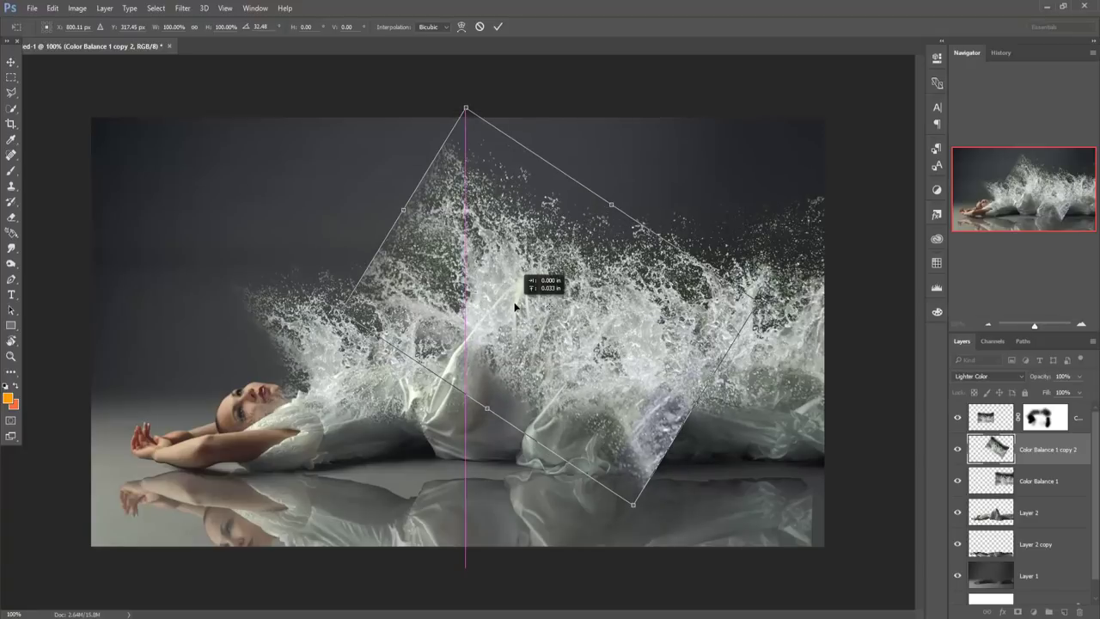
pyautogui.click(500, 30)
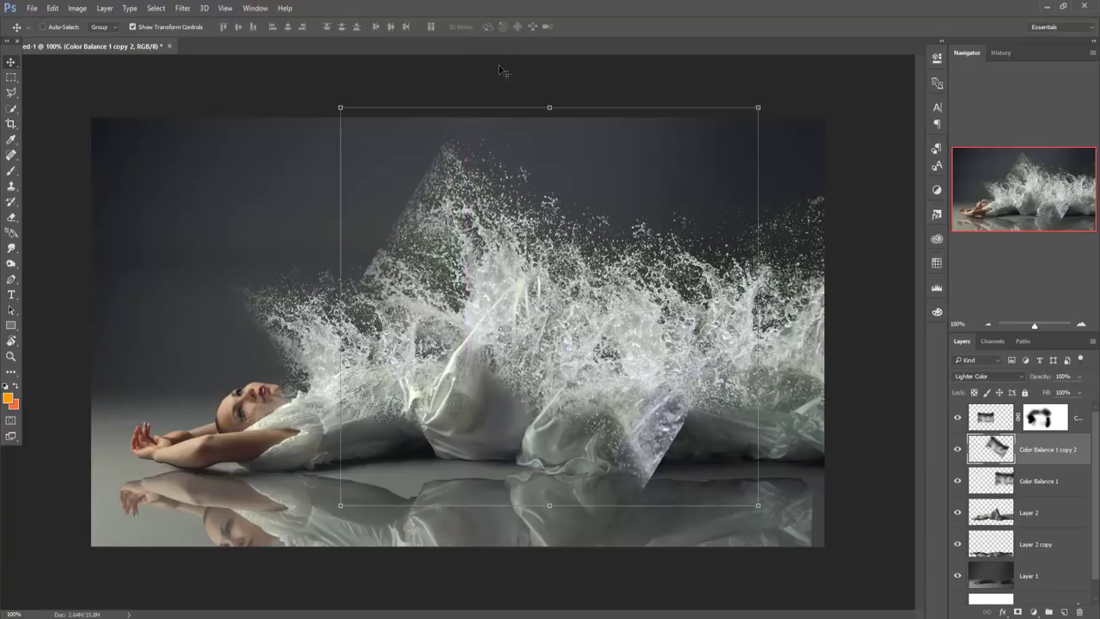
pyautogui.moveTo(494, 244); pyautogui.dragTo(494, 237)
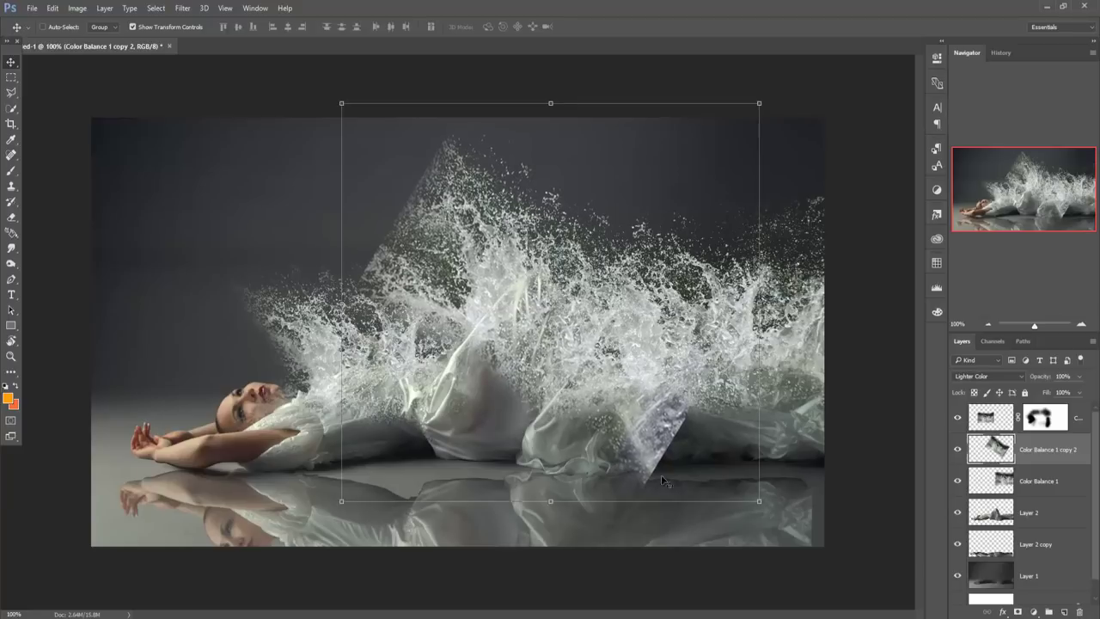
pyautogui.moveTo(767, 509); pyautogui.dragTo(740, 531)
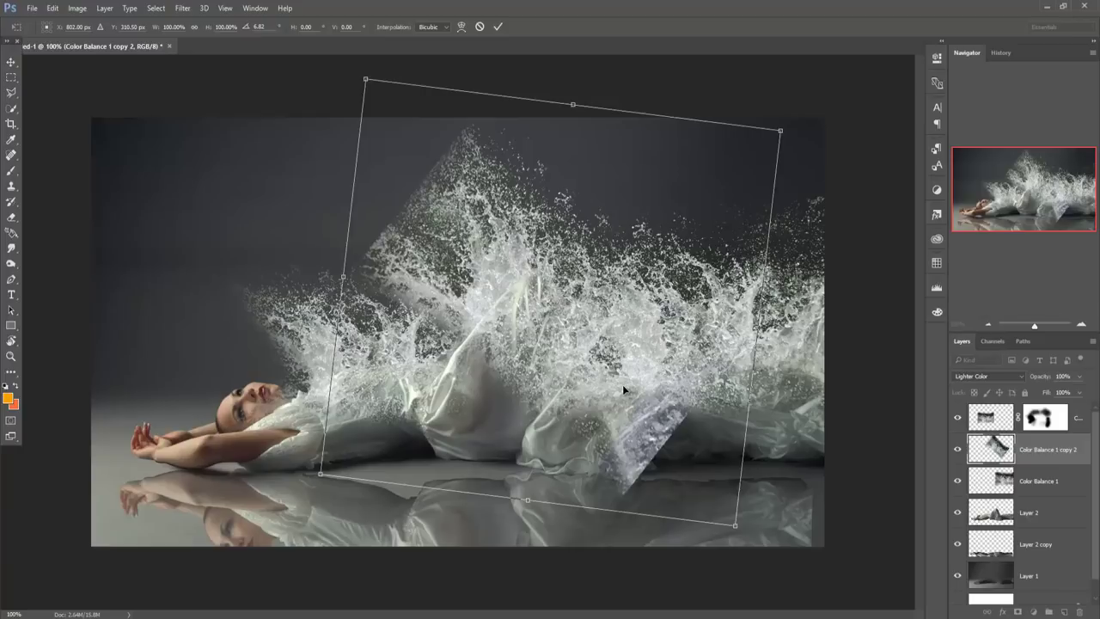
pyautogui.press('Return')
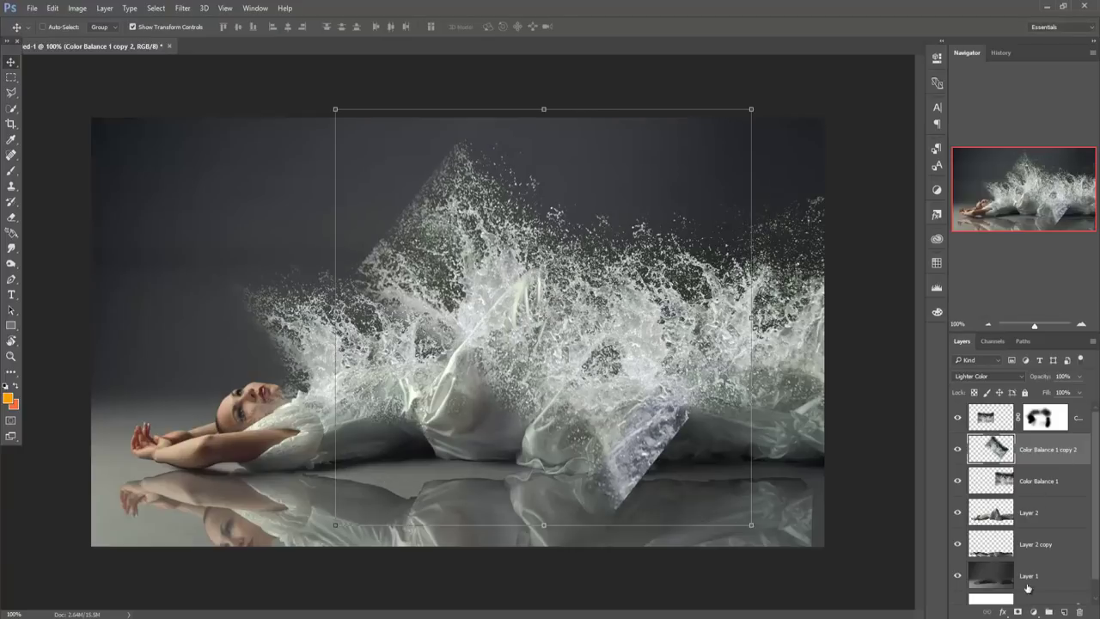
# - Mask Color Balance 1 copy 2 and paint out its hard edge with a 150 px splatter brush
pyautogui.click(1017, 611)
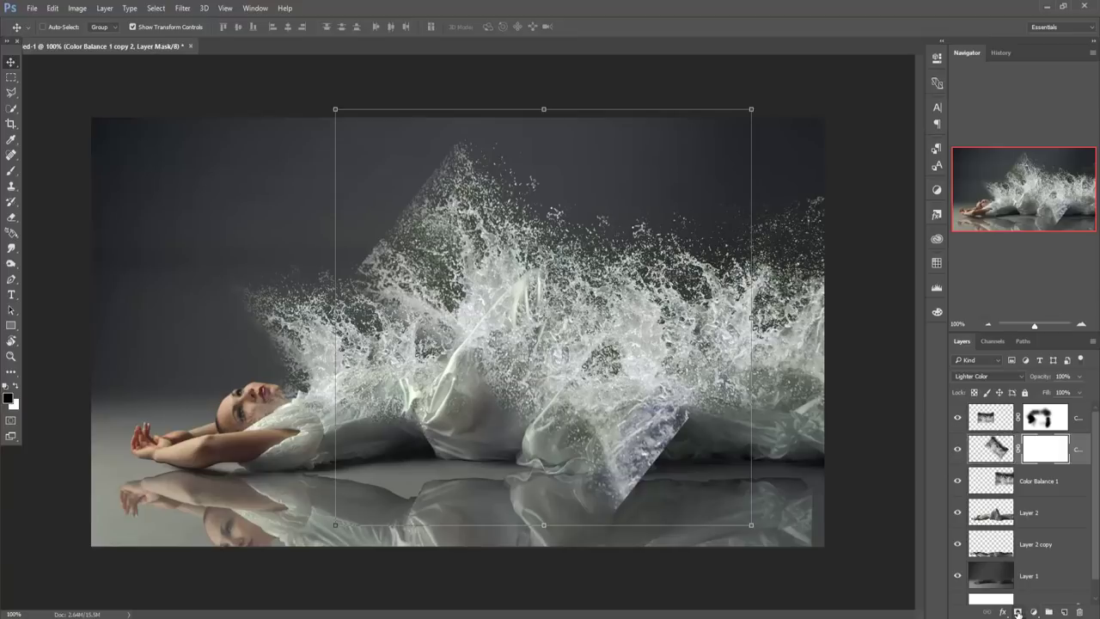
pyautogui.click(11, 171)
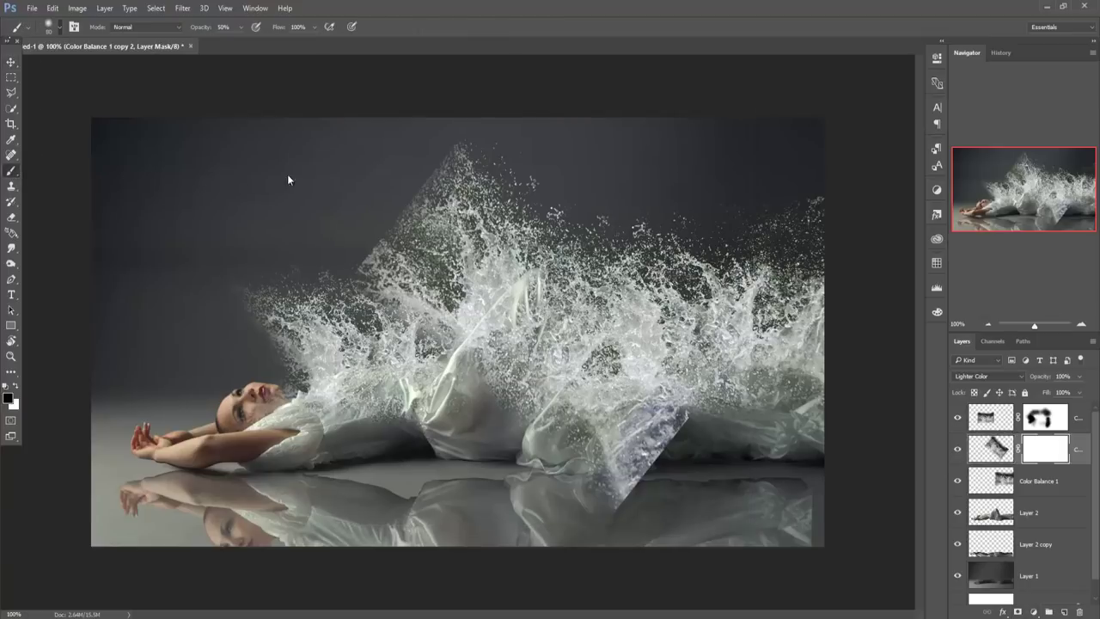
pyautogui.rightClick(330, 190)
pyautogui.scroll(-3, 364, 266)
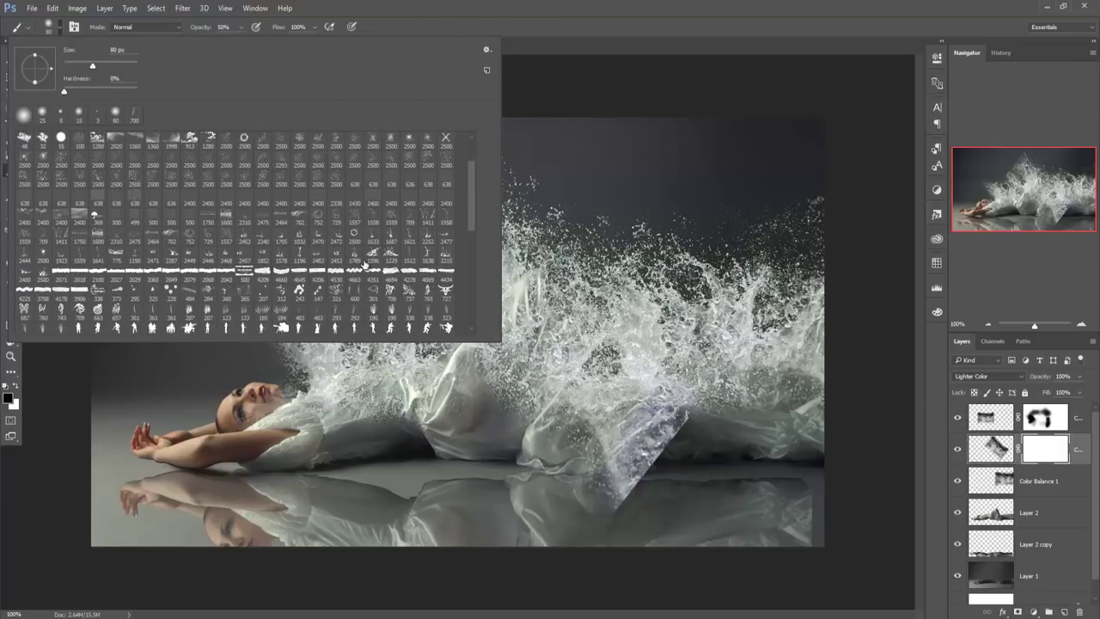
pyautogui.scroll(3, 364, 264)
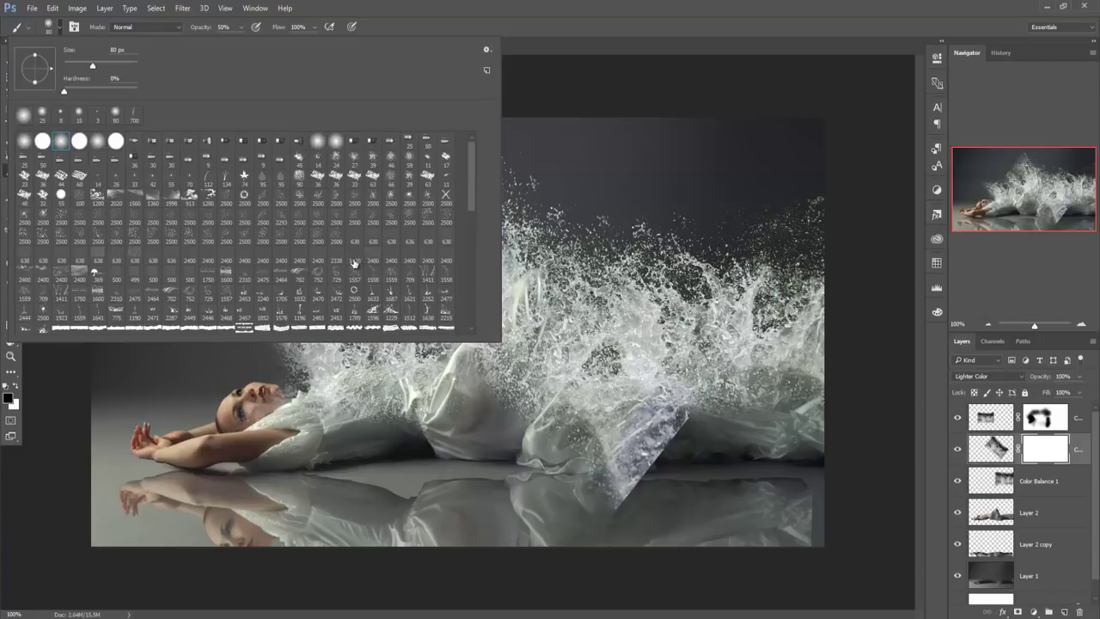
pyautogui.click(390, 198)
pyautogui.click(605, 38)
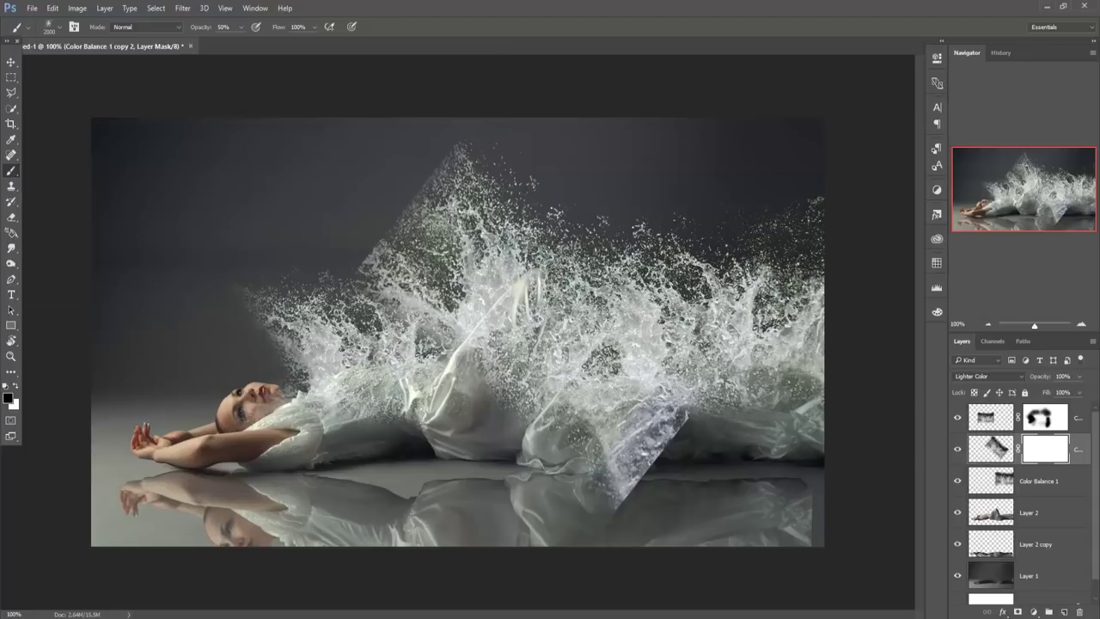
pyautogui.press('[')
pyautogui.press('[')
pyautogui.press('[')
pyautogui.press('[')
pyautogui.press('[')
pyautogui.press('[')
pyautogui.press('[')
pyautogui.press('[')
pyautogui.press('[')
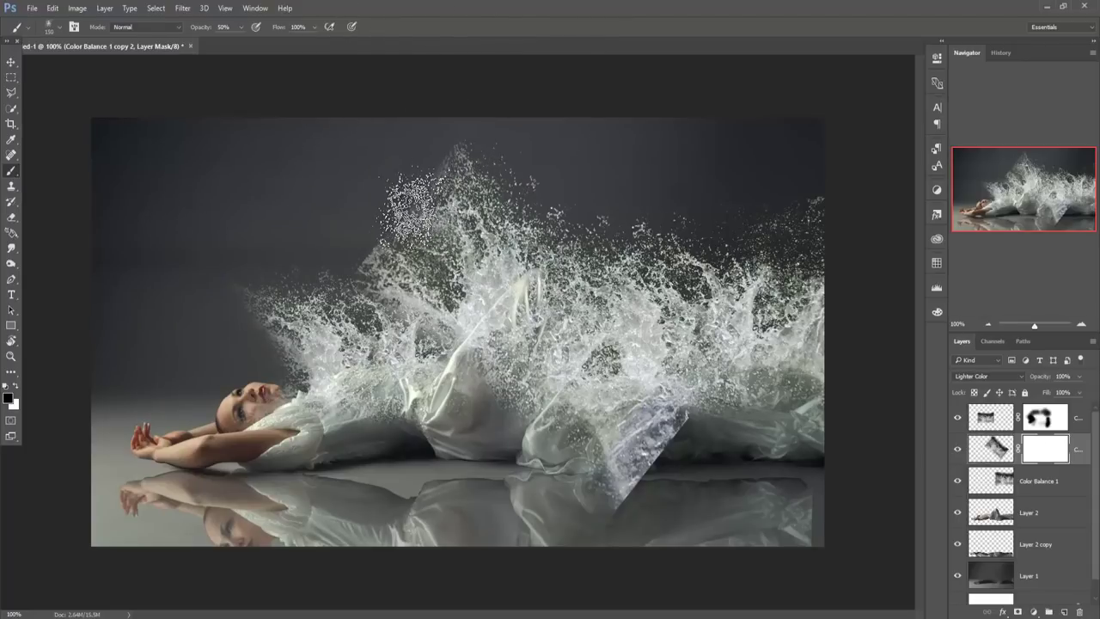
pyautogui.moveTo(387, 219)
pyautogui.mouseDown()
pyautogui.moveTo(453, 153)
pyautogui.moveTo(387, 245)
pyautogui.moveTo(433, 208)
pyautogui.moveTo(424, 239)
pyautogui.moveTo(362, 244)
pyautogui.moveTo(384, 230)
pyautogui.mouseUp()
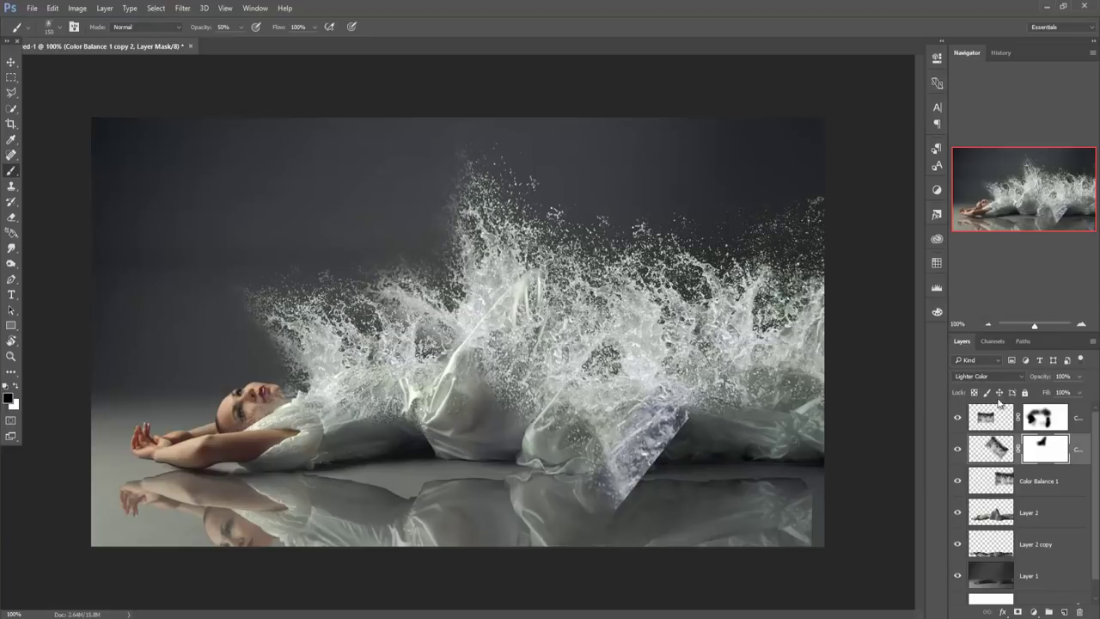
pyautogui.click(1053, 426)
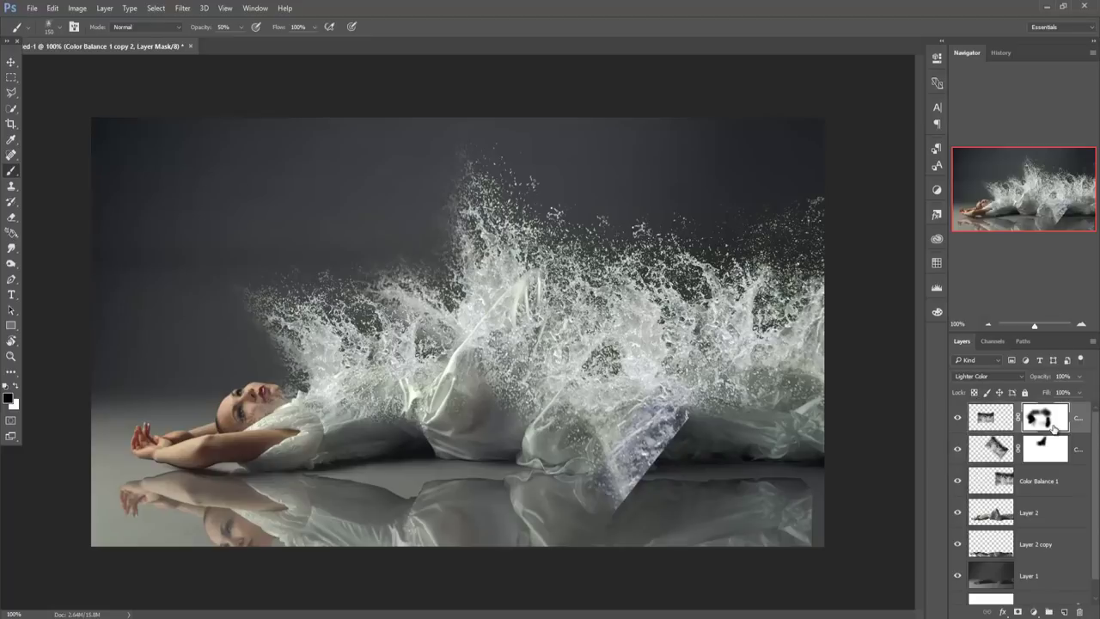
# - Paint white on the top splash mask to reveal spray left of the woman's head
pyautogui.click(16, 385)
pyautogui.click(273, 337)
pyautogui.moveTo(273, 333)
pyautogui.mouseDown()
pyautogui.moveTo(272, 370)
pyautogui.moveTo(245, 332)
pyautogui.mouseUp()
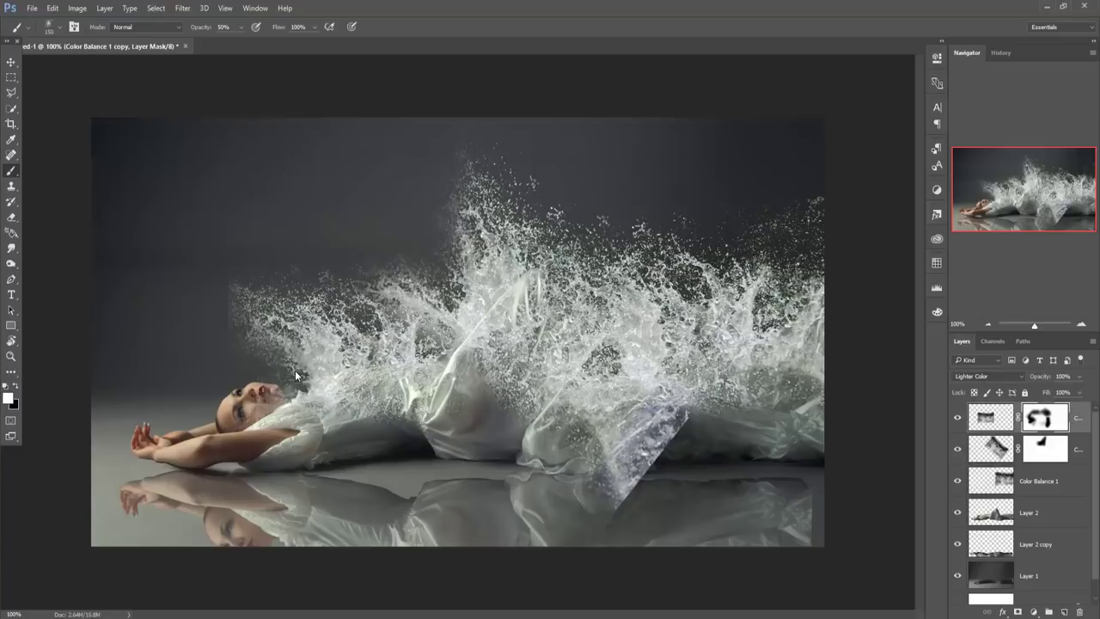
pyautogui.click(15, 385)
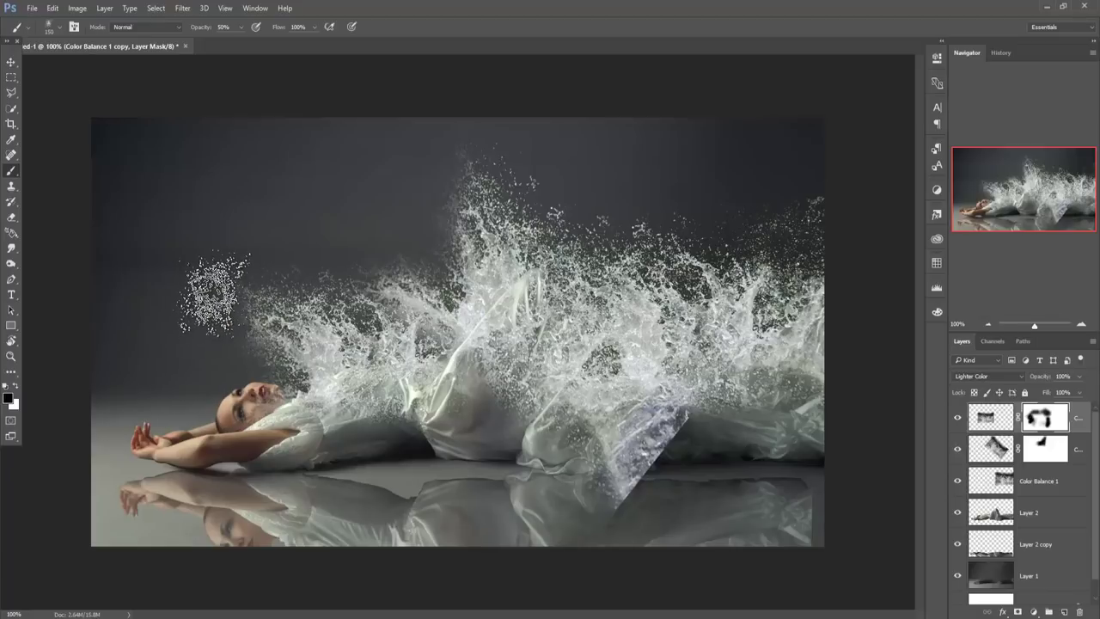
pyautogui.click(15, 385)
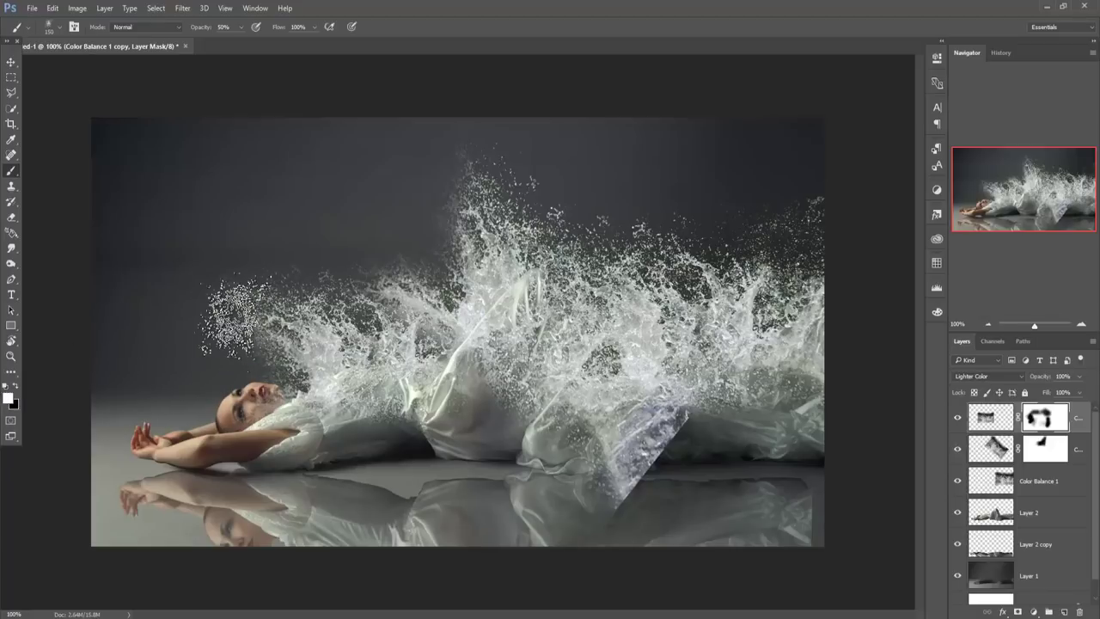
pyautogui.click(262, 292)
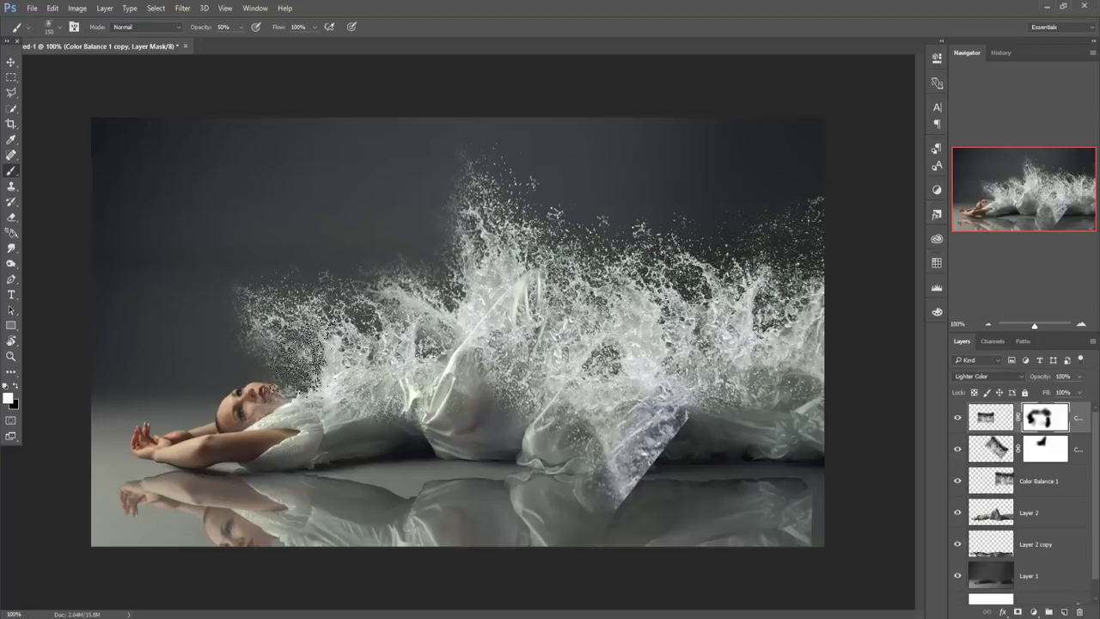
pyautogui.click(16, 384)
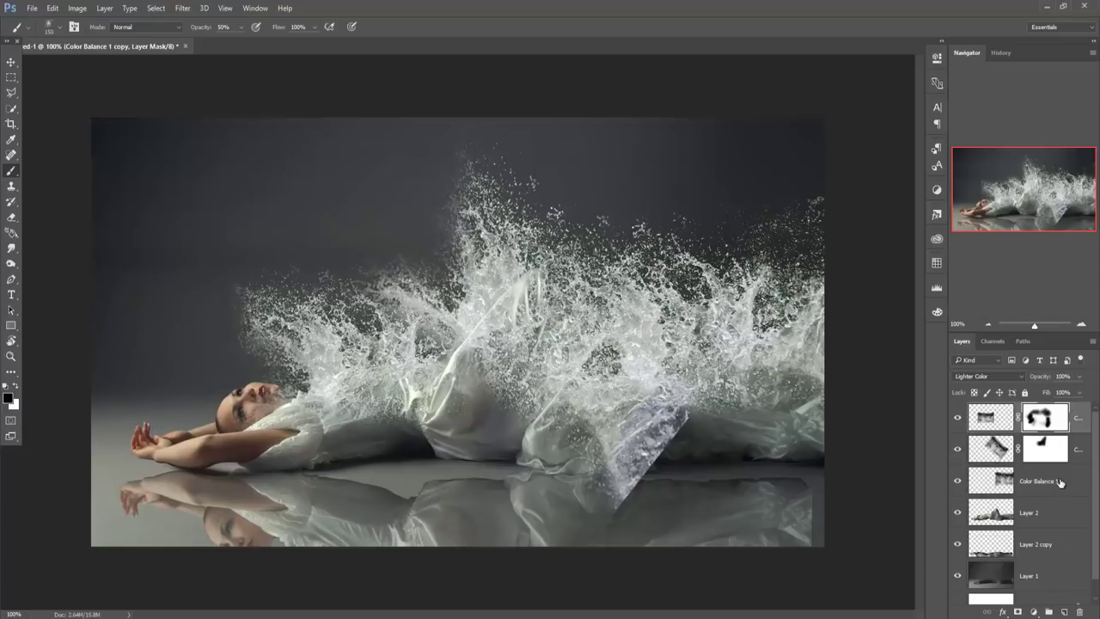
# - Paint black on the Color Balance 1 copy 2 mask to hide the hard splash over the lower dress
pyautogui.click(1059, 482)
pyautogui.click(1056, 447)
pyautogui.click(1043, 419)
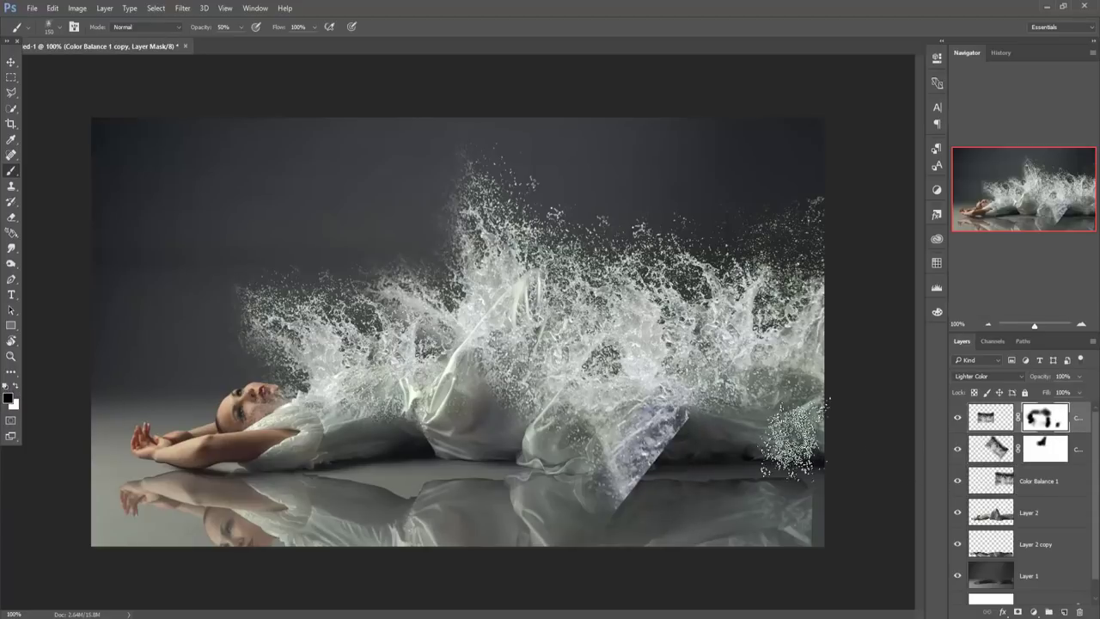
pyautogui.click(1039, 451)
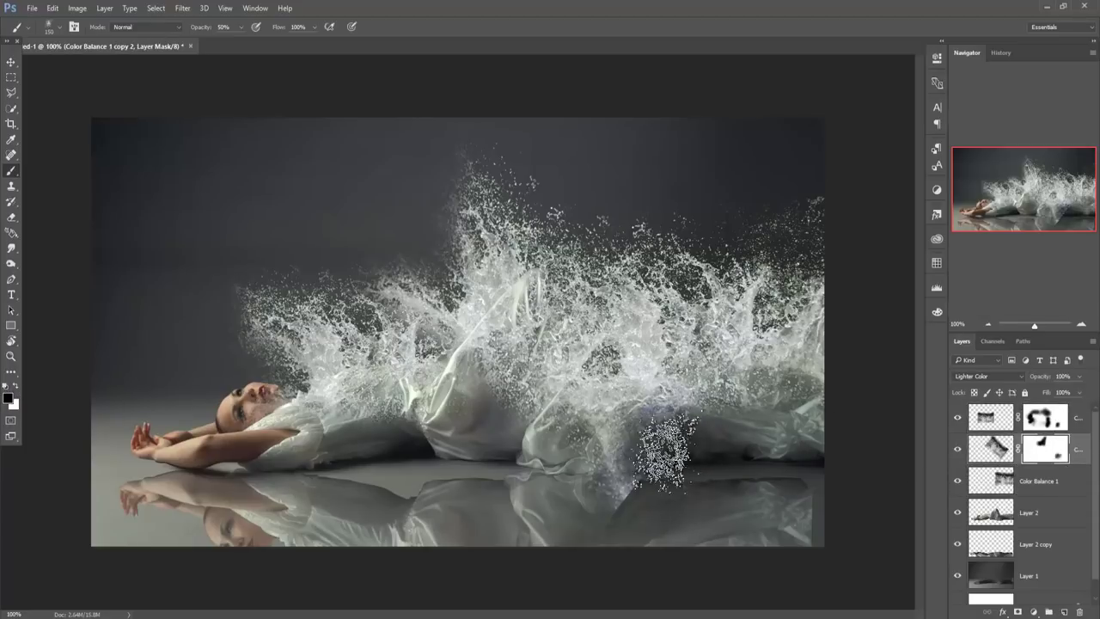
pyautogui.moveTo(664, 451); pyautogui.dragTo(549, 494)
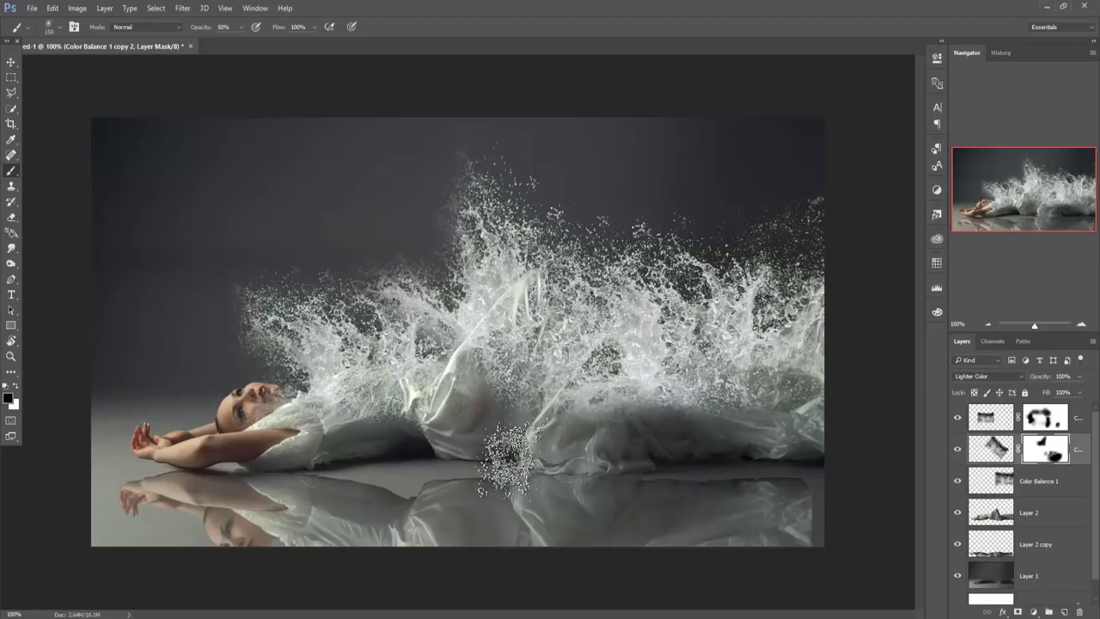
pyautogui.click(11, 62)
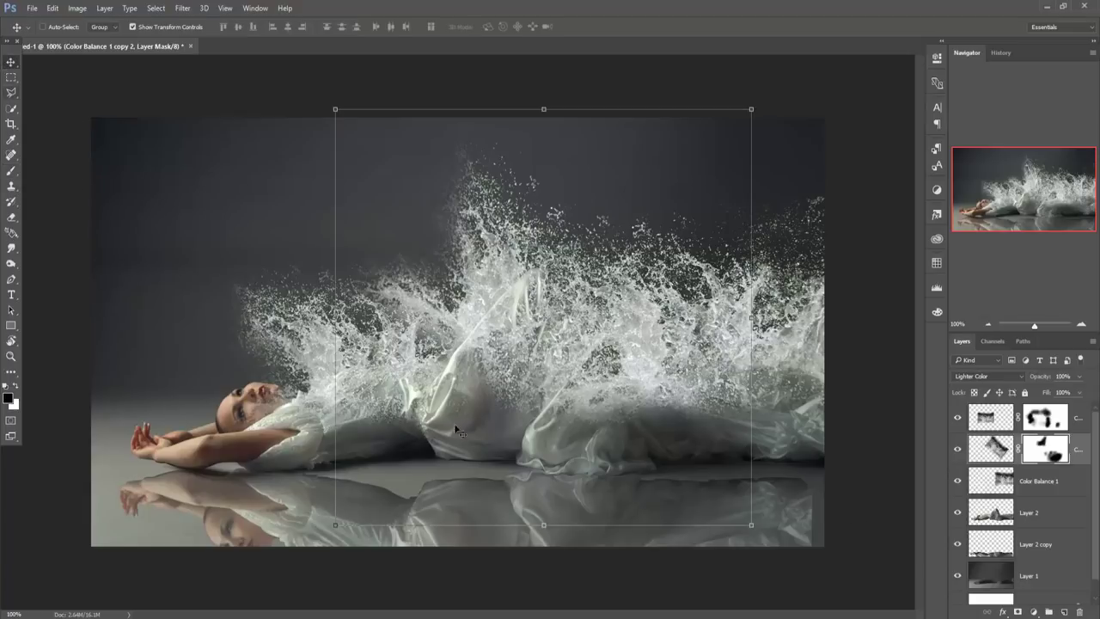
# - Add a new Layer 3 above Layer 2 and load a 700 px splash brush preset
pyautogui.click(1036, 513)
pyautogui.click(1063, 612)
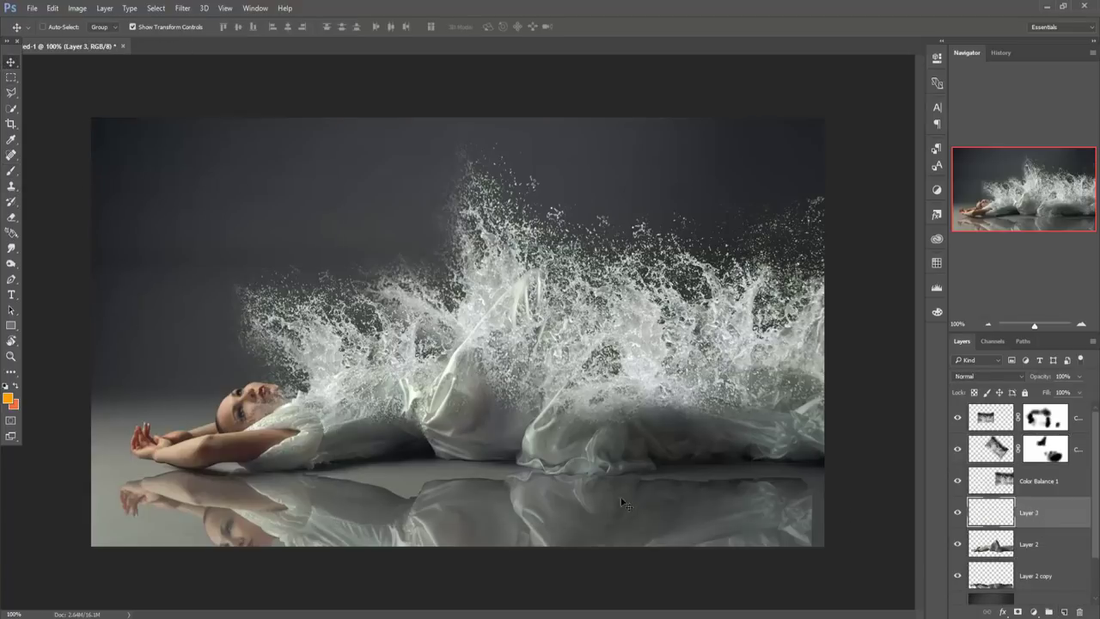
pyautogui.click(11, 170)
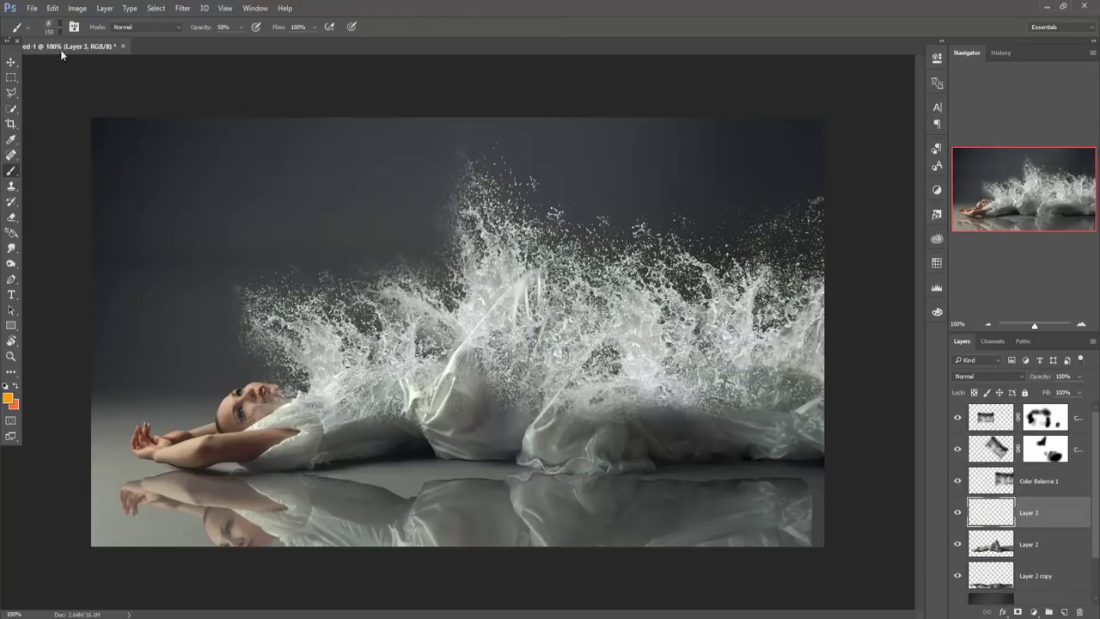
pyautogui.click(58, 27)
pyautogui.scroll(-1, 372, 272)
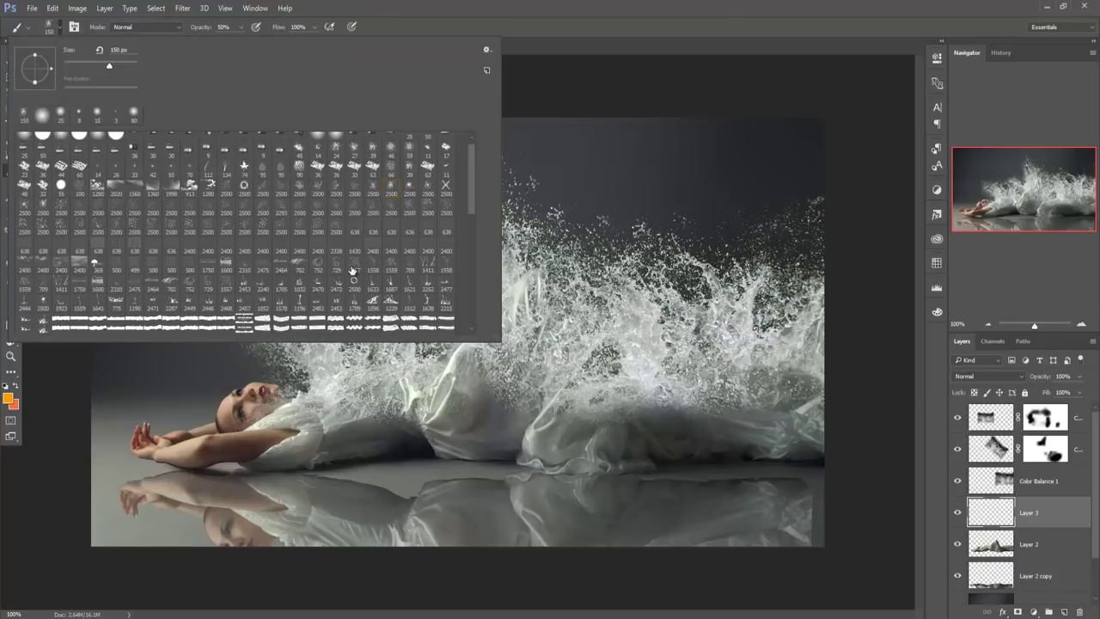
pyautogui.scroll(-1, 351, 271)
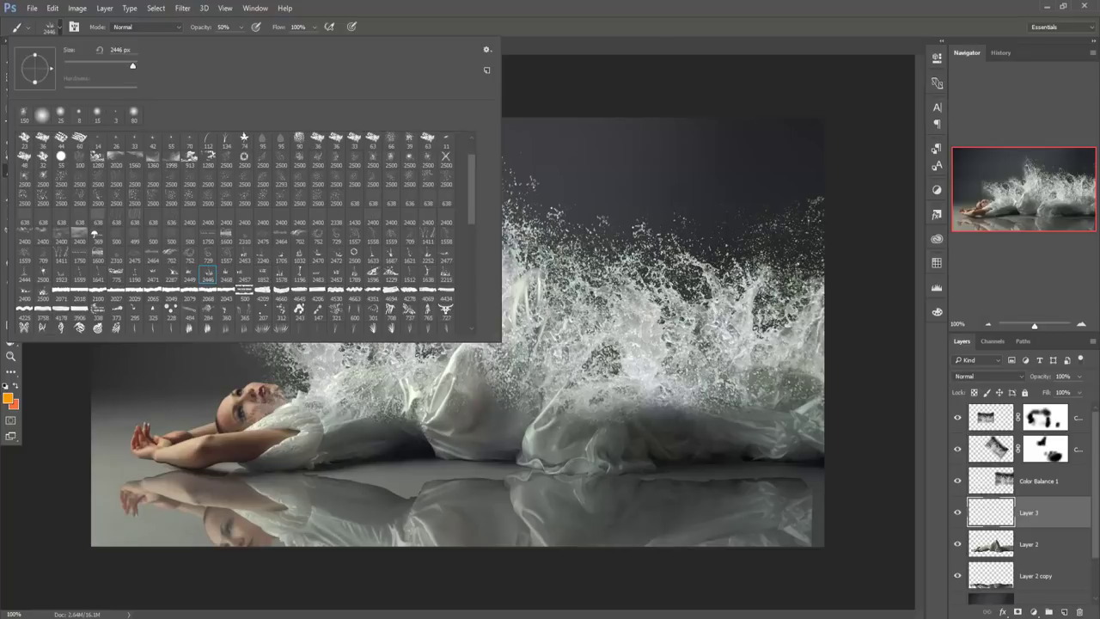
pyautogui.click(653, 4)
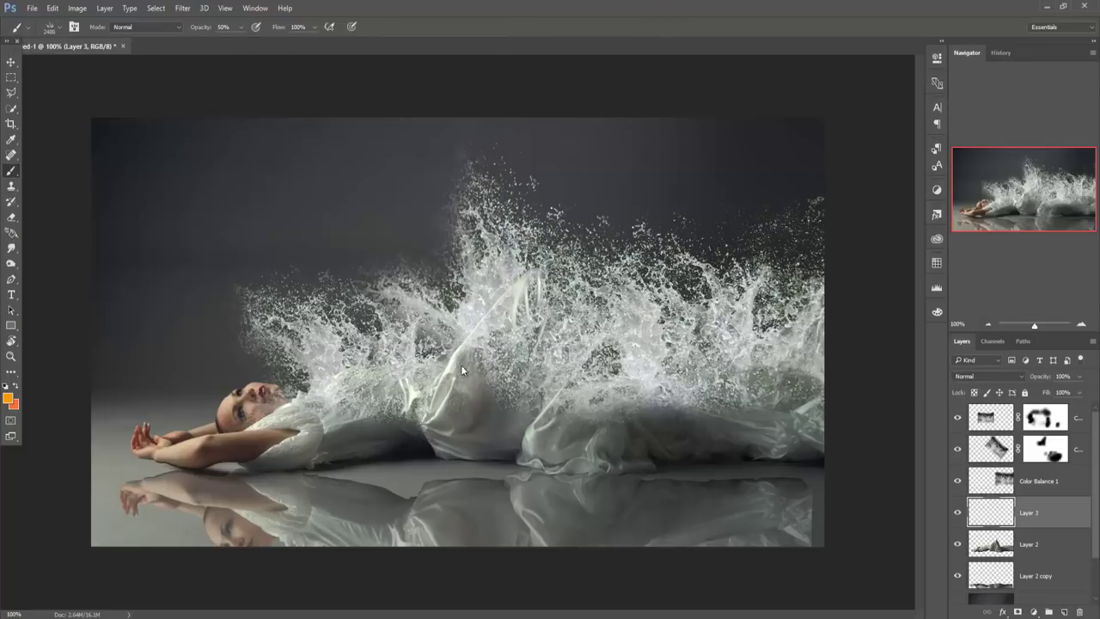
pyautogui.press('[')
pyautogui.press('[')
pyautogui.press('[')
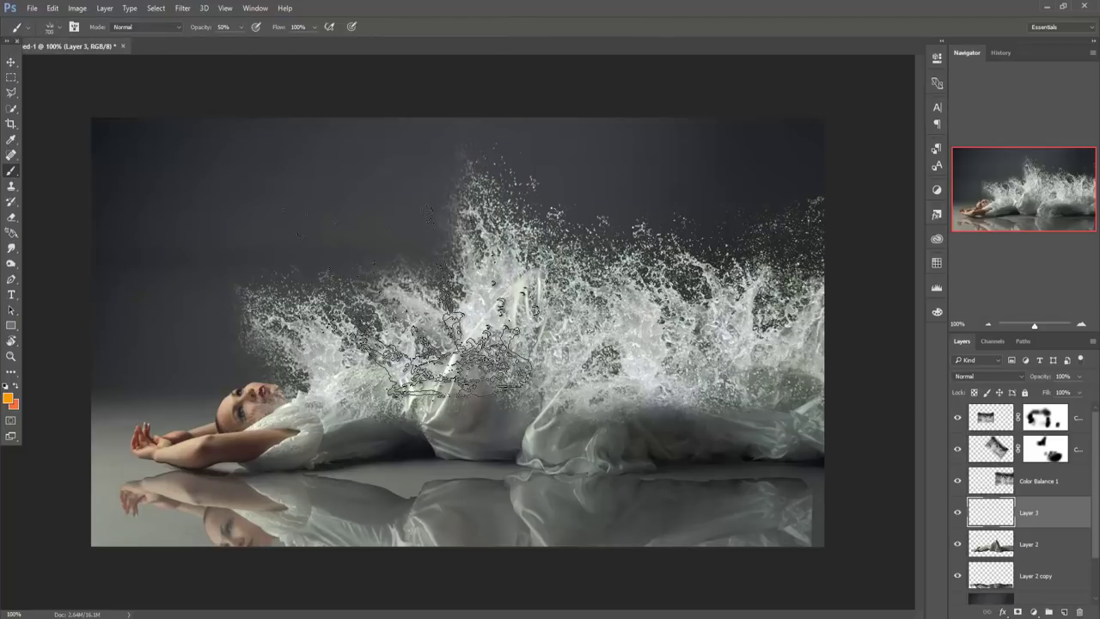
# - Set the foreground colour to a light grey-green sampled from the splash
pyautogui.click(9, 398)
pyautogui.click(510, 266)
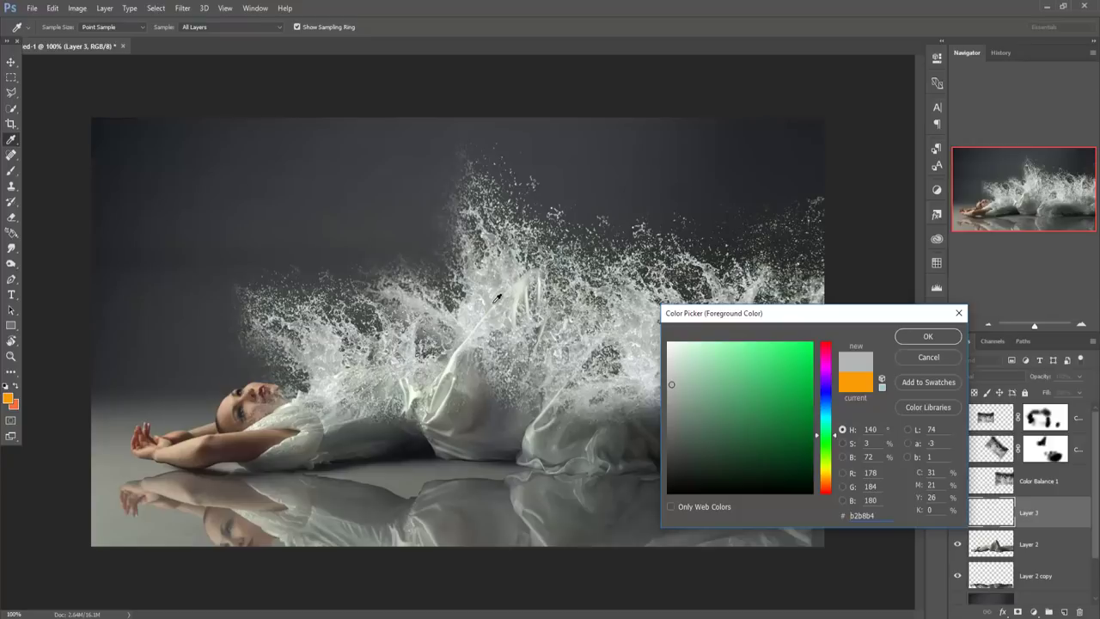
pyautogui.click(518, 286)
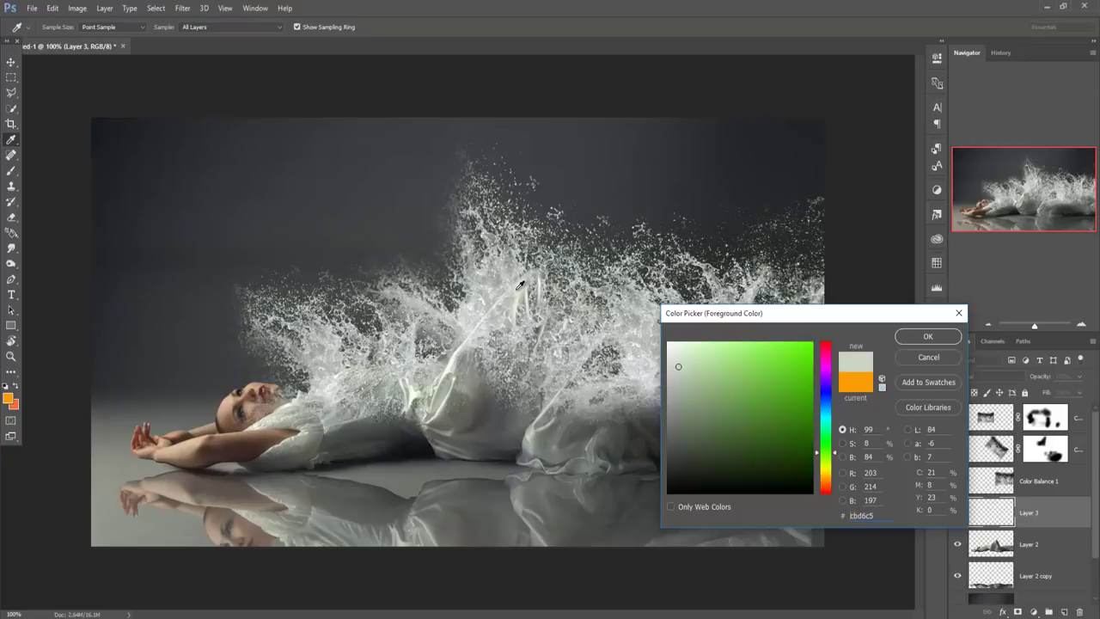
pyautogui.click(928, 336)
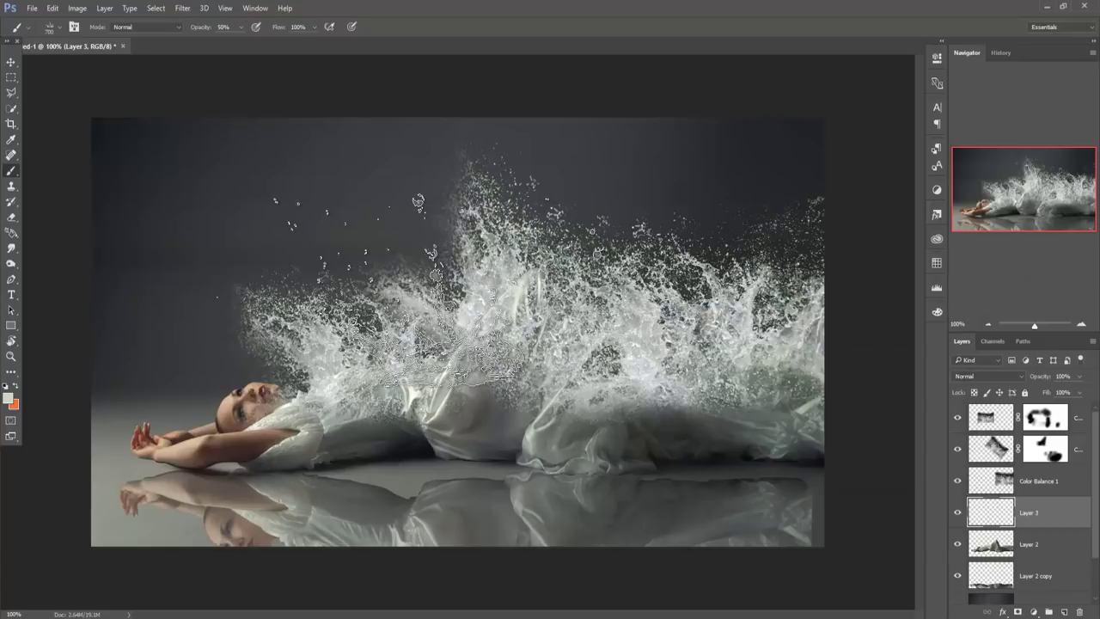
# - Stamp splash droplets above and right of the splash at 100% brush opacity
pyautogui.click(438, 292)
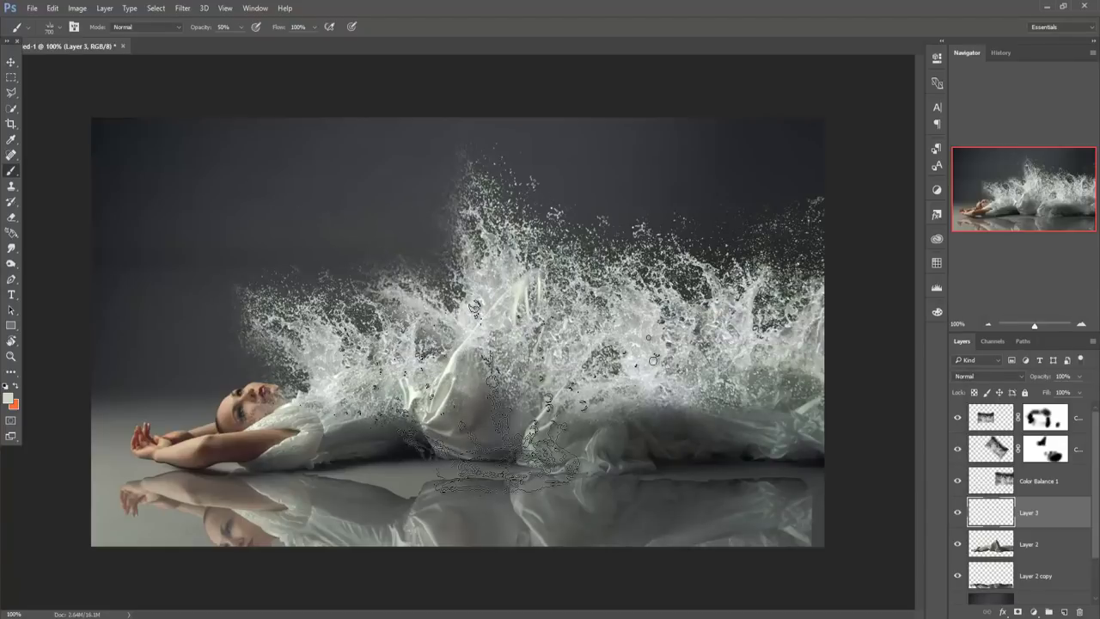
pyautogui.moveTo(240, 41); pyautogui.dragTo(266, 41)
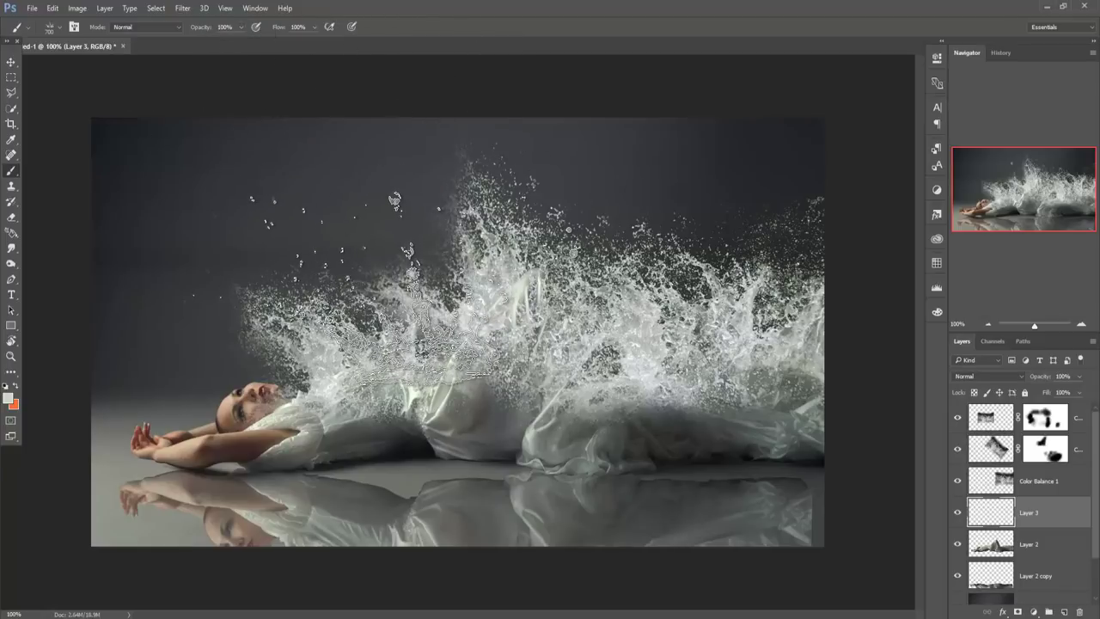
pyautogui.click(645, 354)
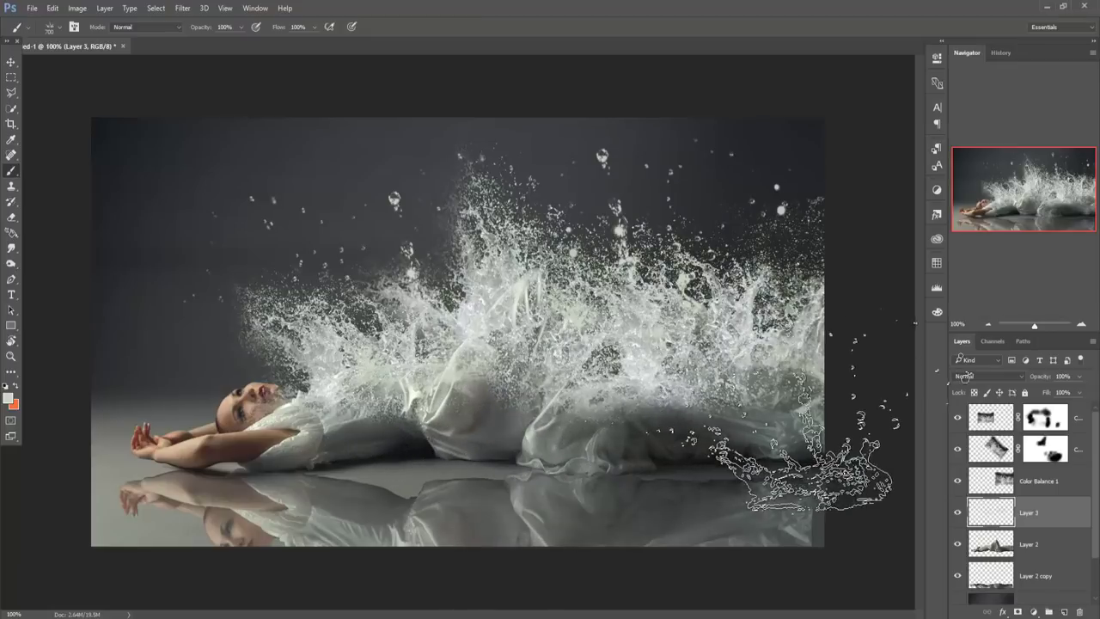
pyautogui.click(704, 369)
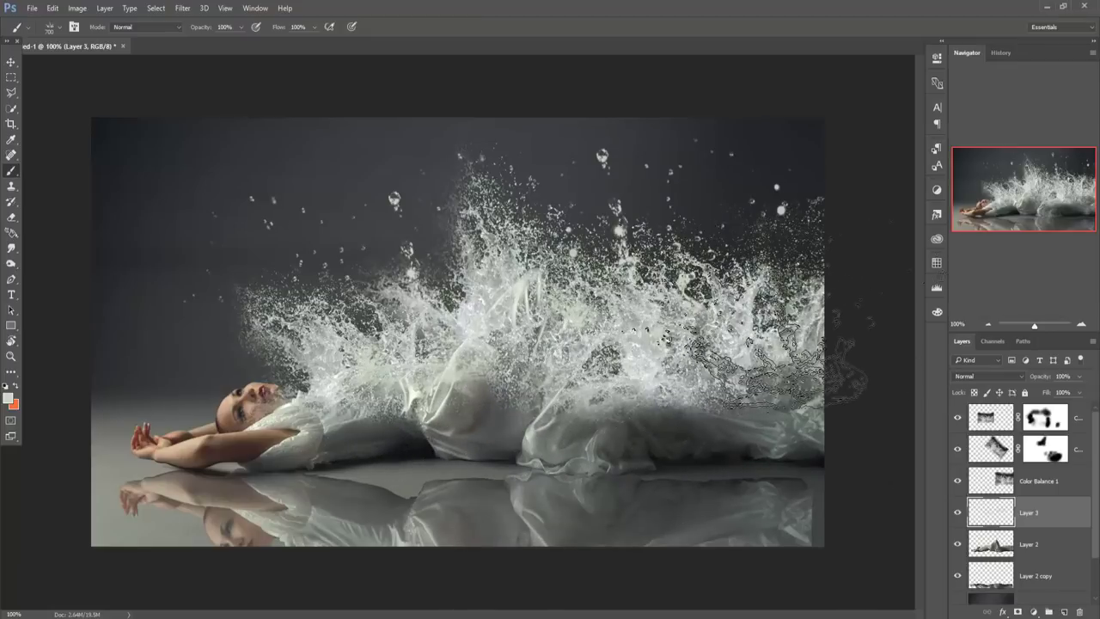
pyautogui.click(713, 369)
pyautogui.click(713, 370)
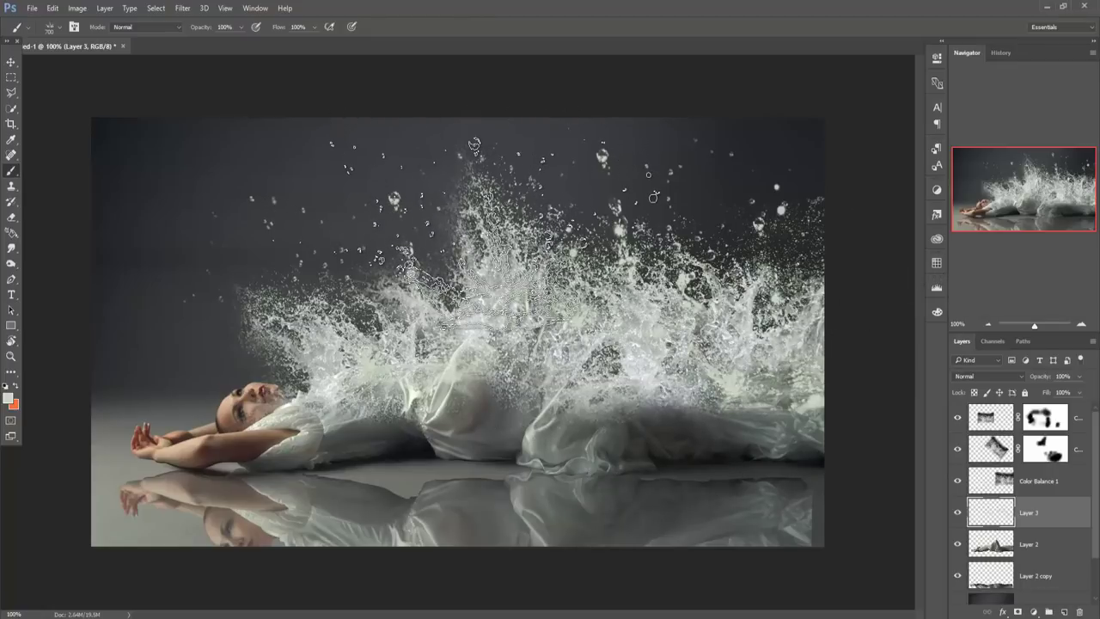
# - Enlarge the splash brush to 900 px and stamp a bigger splash over the dress
pyautogui.press(']')
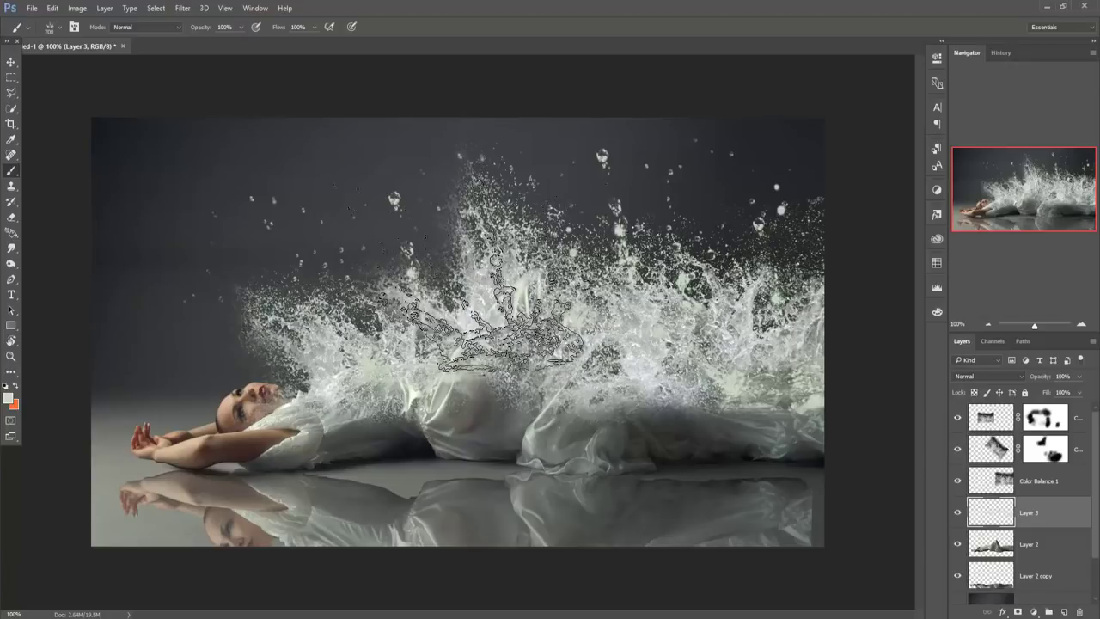
pyautogui.press(']')
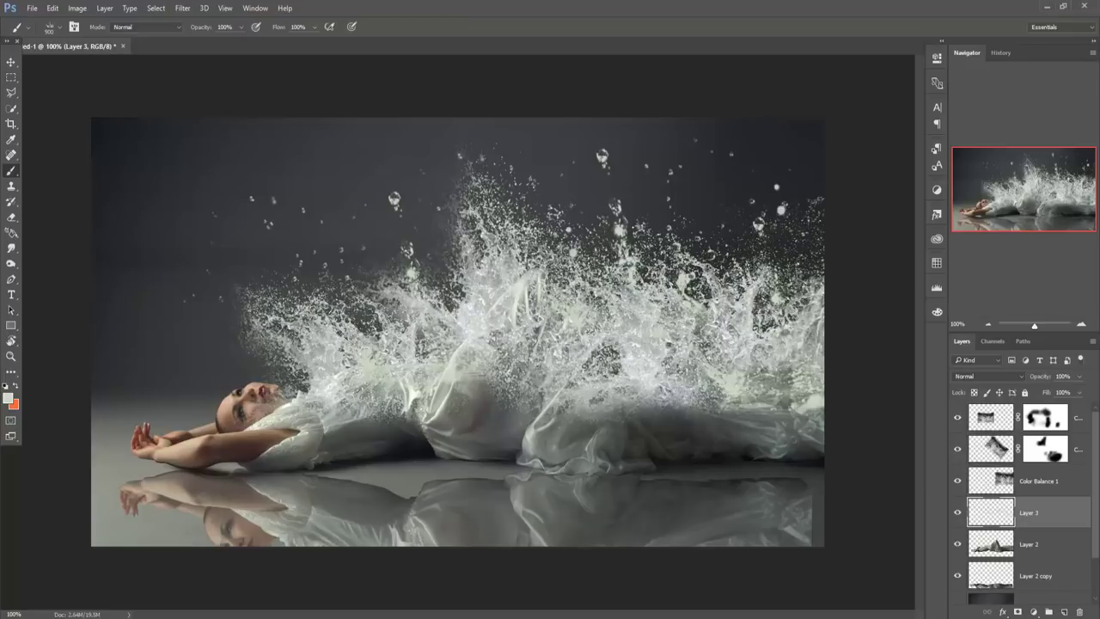
pyautogui.click(485, 277)
pyautogui.click(11, 65)
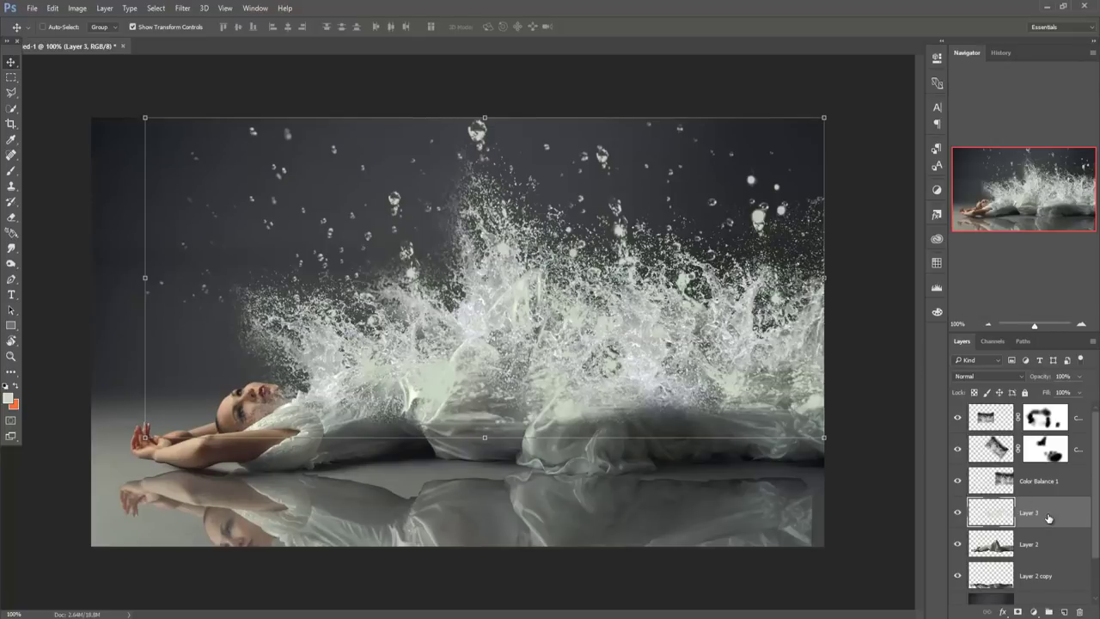
# - Add a layer mask to Layer 2 copy and choose a soft round brush
pyautogui.click(1031, 589)
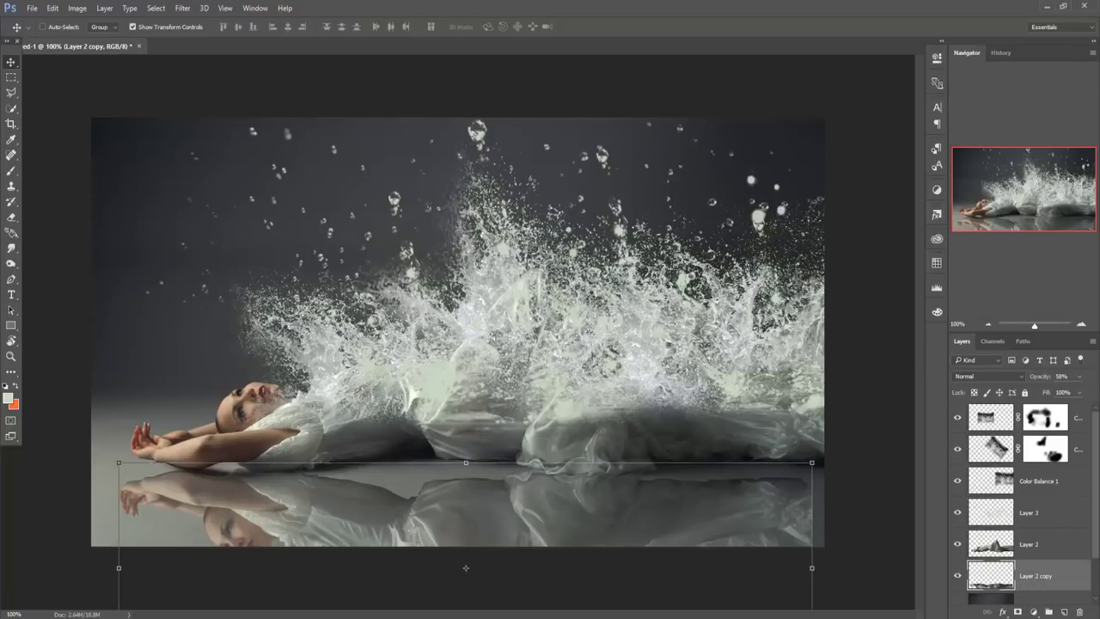
pyautogui.click(1017, 611)
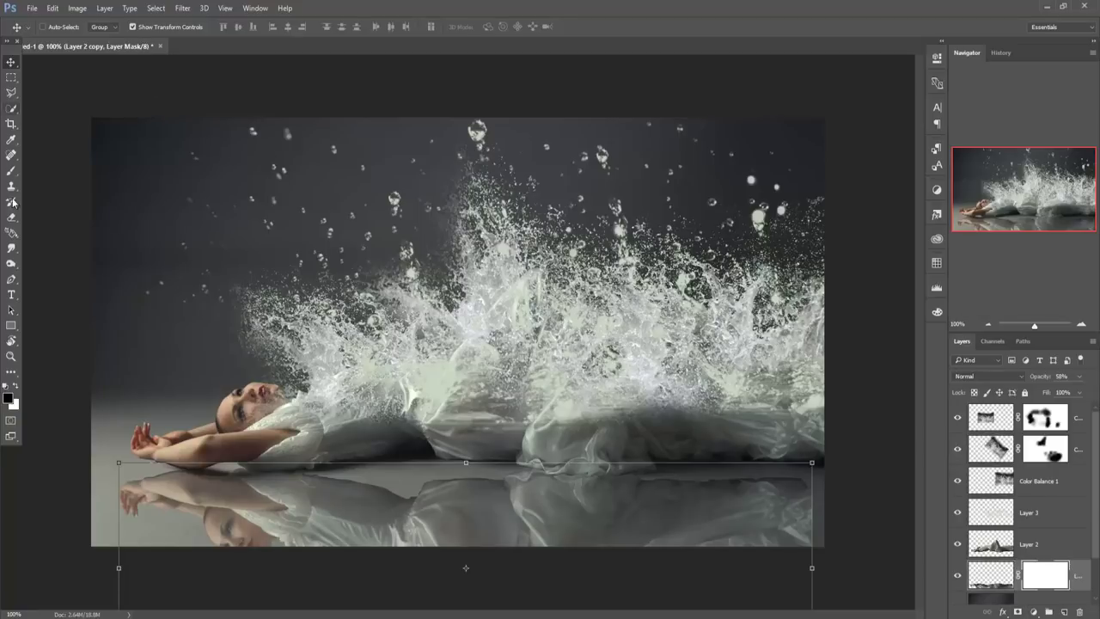
pyautogui.click(11, 170)
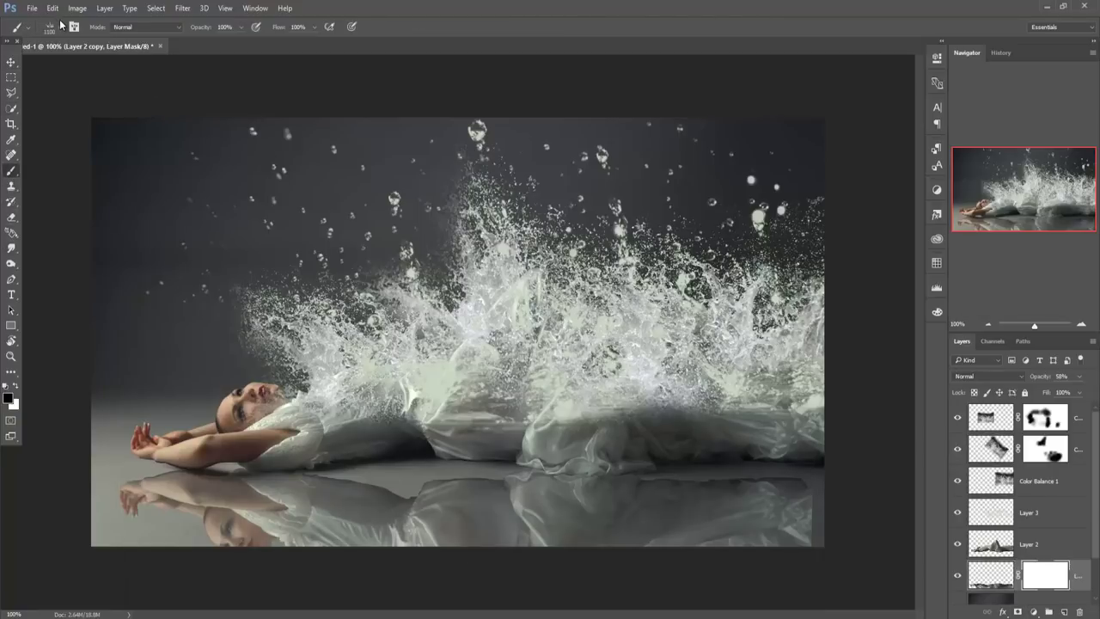
pyautogui.click(55, 27)
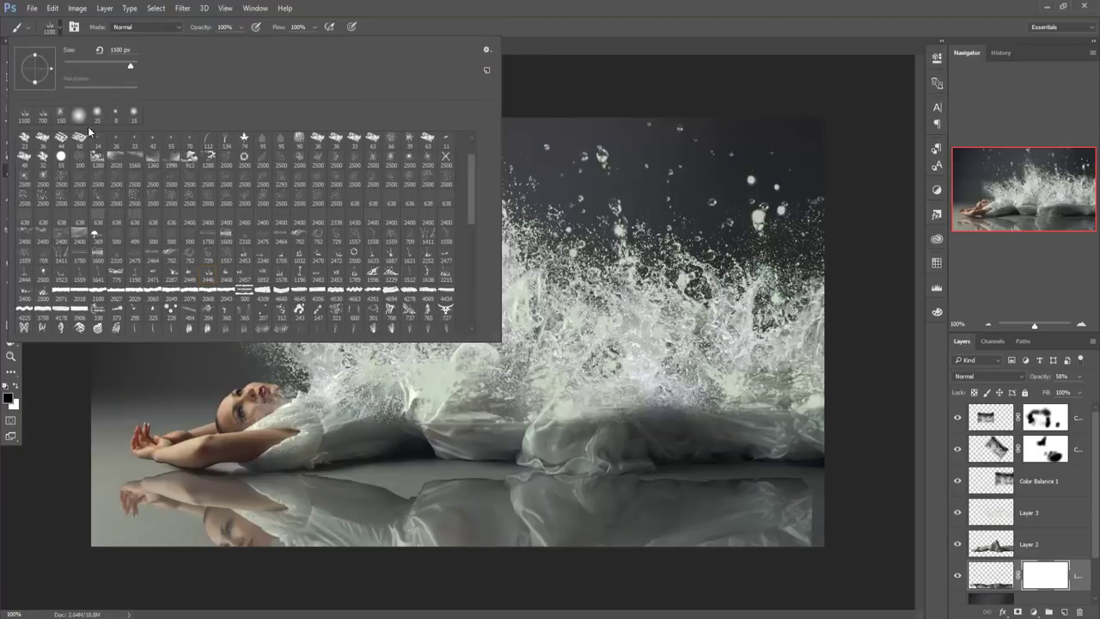
pyautogui.click(78, 115)
pyautogui.scroll(2, 276, 150)
pyautogui.click(662, 17)
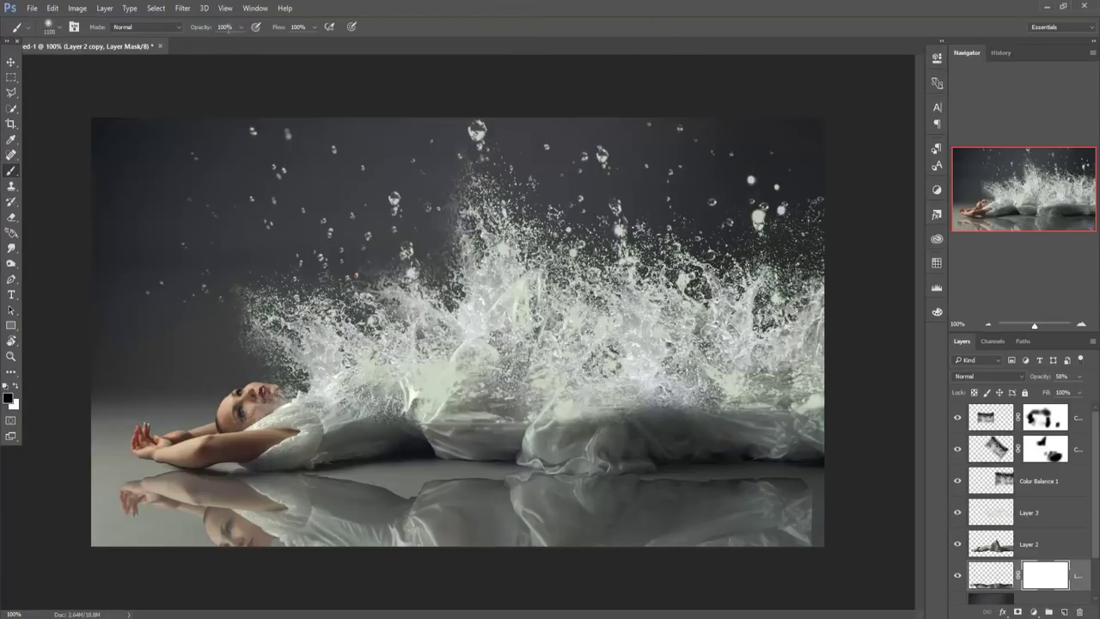
# - Paint black at low opacity and about 40 px to fade parts of the floor reflection
pyautogui.click(240, 27)
pyautogui.press('Return')
pyautogui.press('[')
pyautogui.press('[')
pyautogui.press('[')
pyautogui.press('[')
pyautogui.press('[')
pyautogui.press('[')
pyautogui.press('[')
pyautogui.moveTo(658, 467)
pyautogui.mouseDown()
pyautogui.moveTo(737, 471)
pyautogui.moveTo(829, 536)
pyautogui.mouseUp()
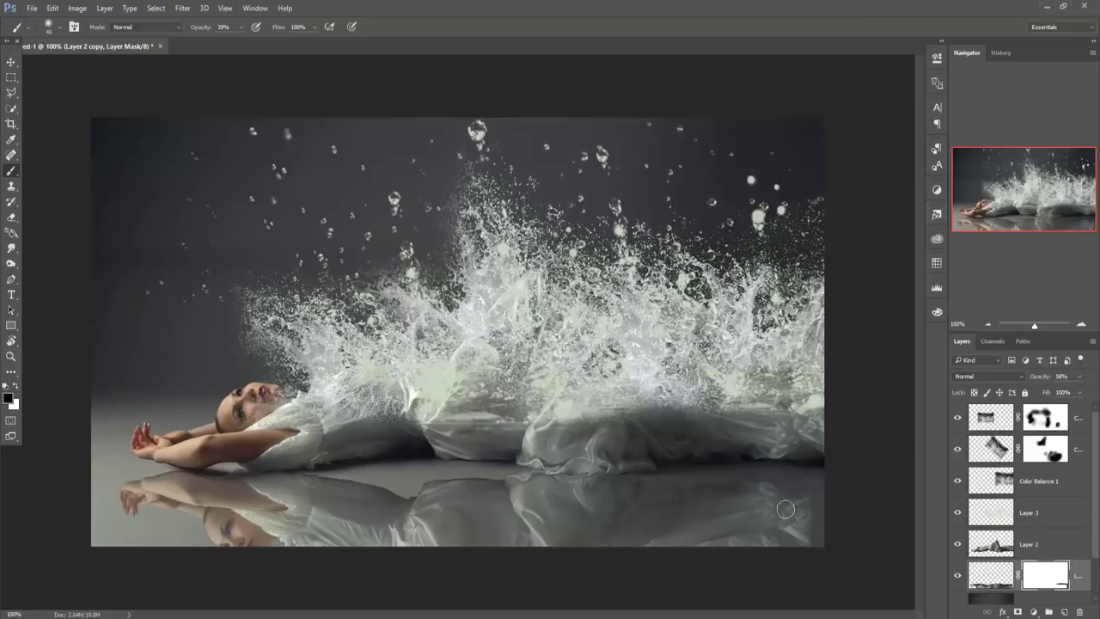
pyautogui.moveTo(381, 472); pyautogui.dragTo(409, 491)
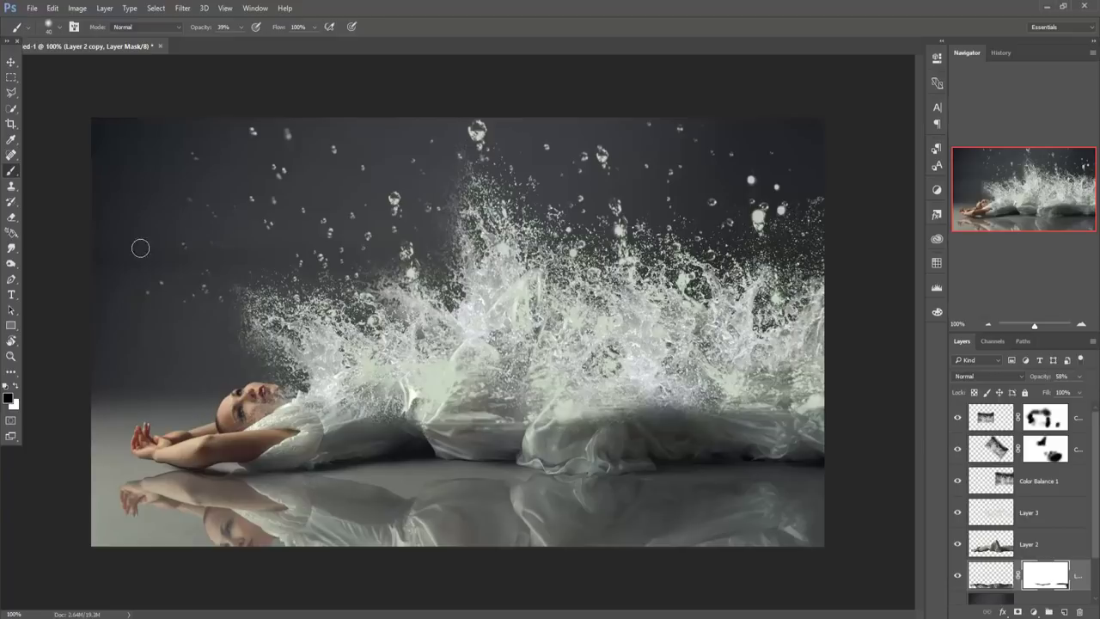
# - Fade the top splash layer, Color Balance 1 copy, to 0% opacity
pyautogui.click(11, 65)
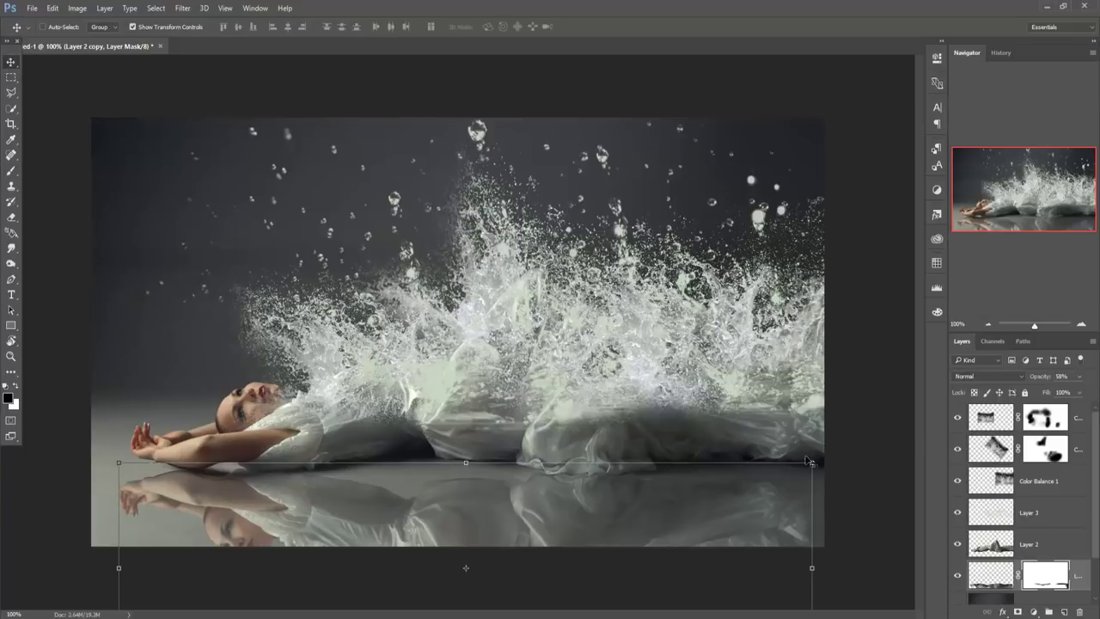
pyautogui.click(1060, 445)
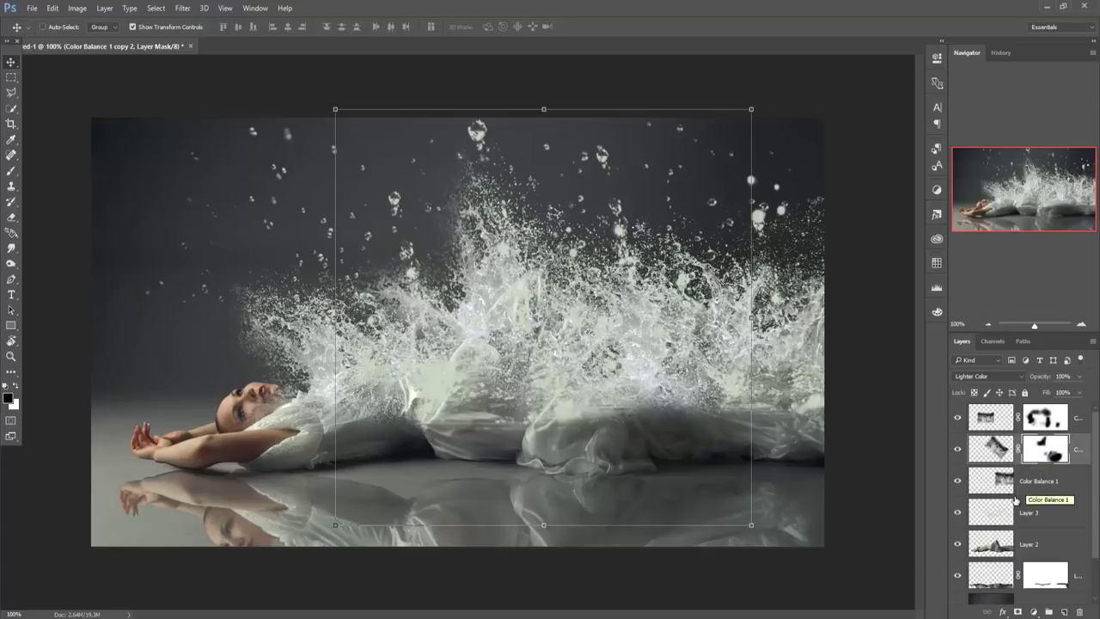
pyautogui.click(996, 486)
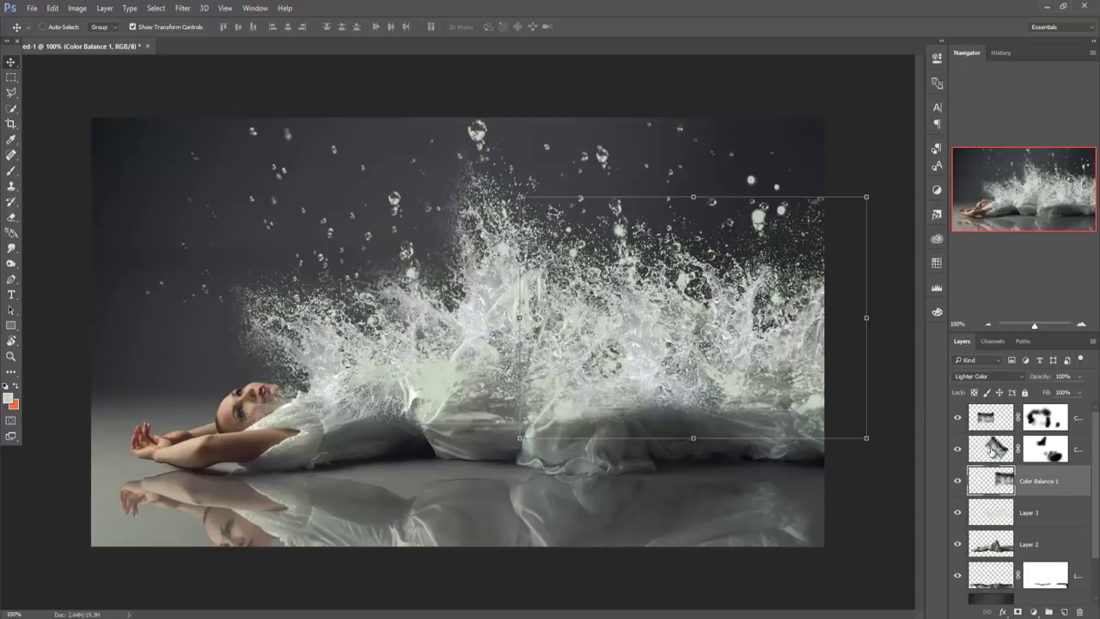
pyautogui.click(988, 452)
pyautogui.click(990, 425)
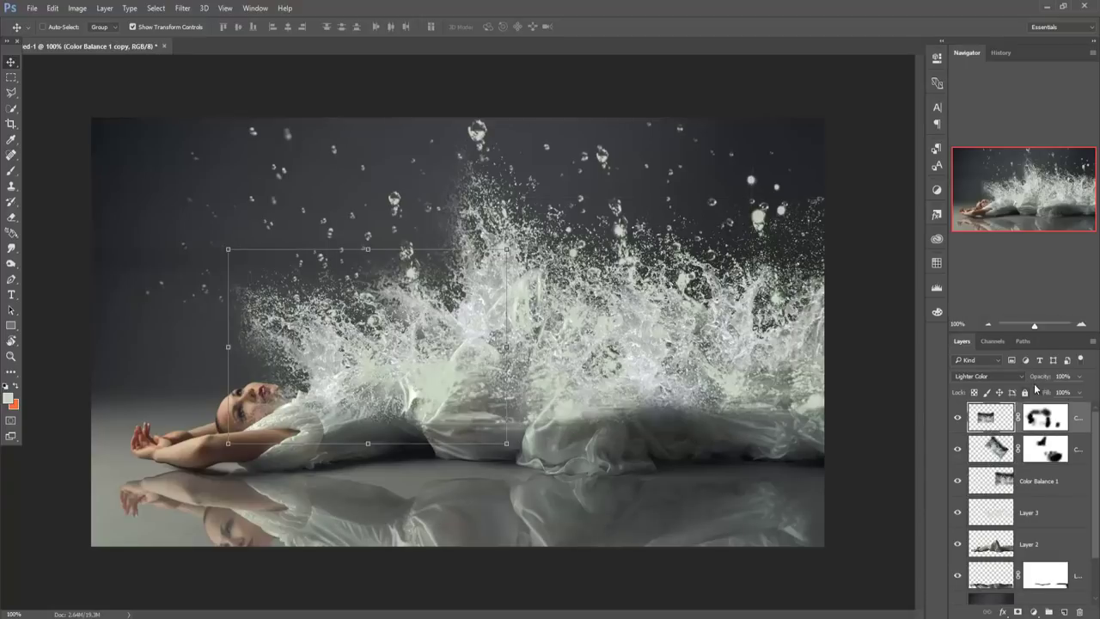
pyautogui.click(1080, 376)
pyautogui.moveTo(1080, 391); pyautogui.dragTo(1030, 402)
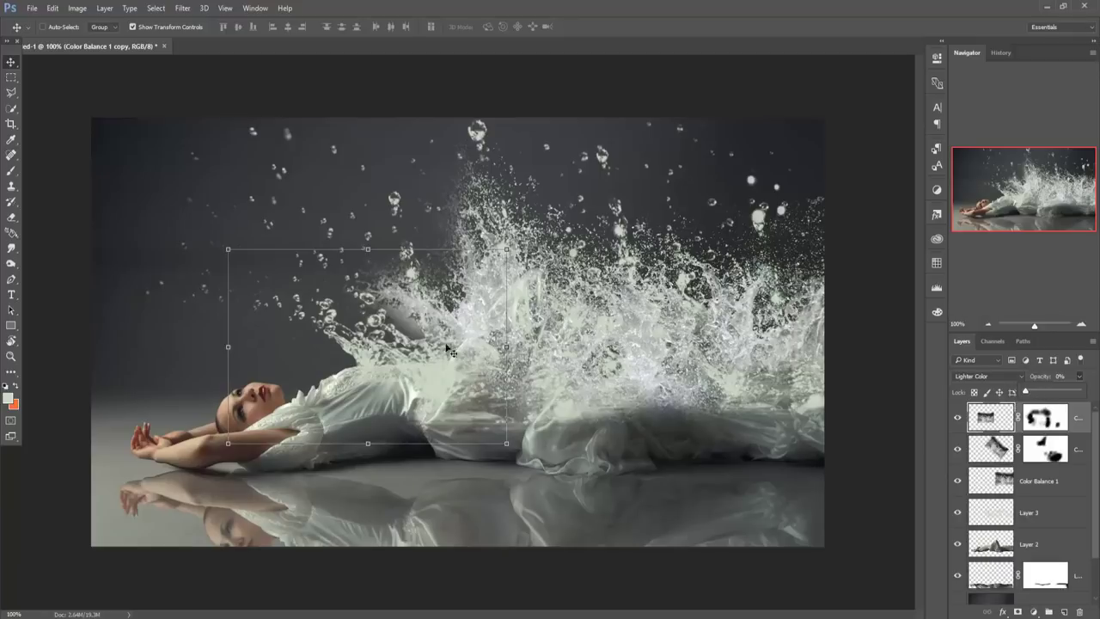
pyautogui.click(12, 69)
# - Brush on the Color Balance 1 copy 2 mask to soften the splash edge over the dress
pyautogui.click(1045, 419)
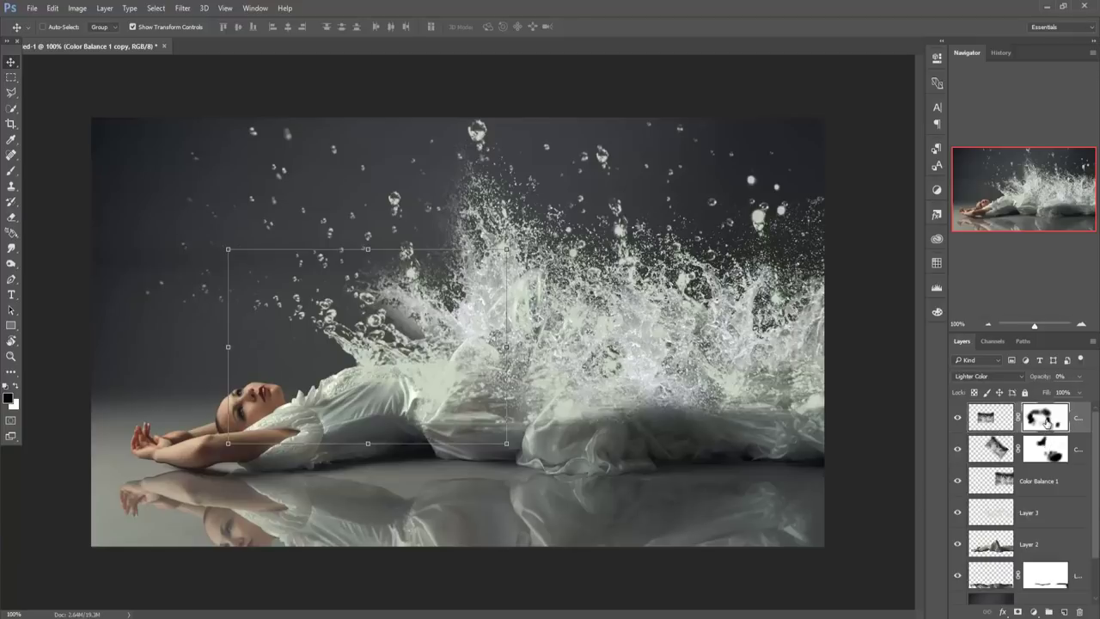
pyautogui.click(11, 171)
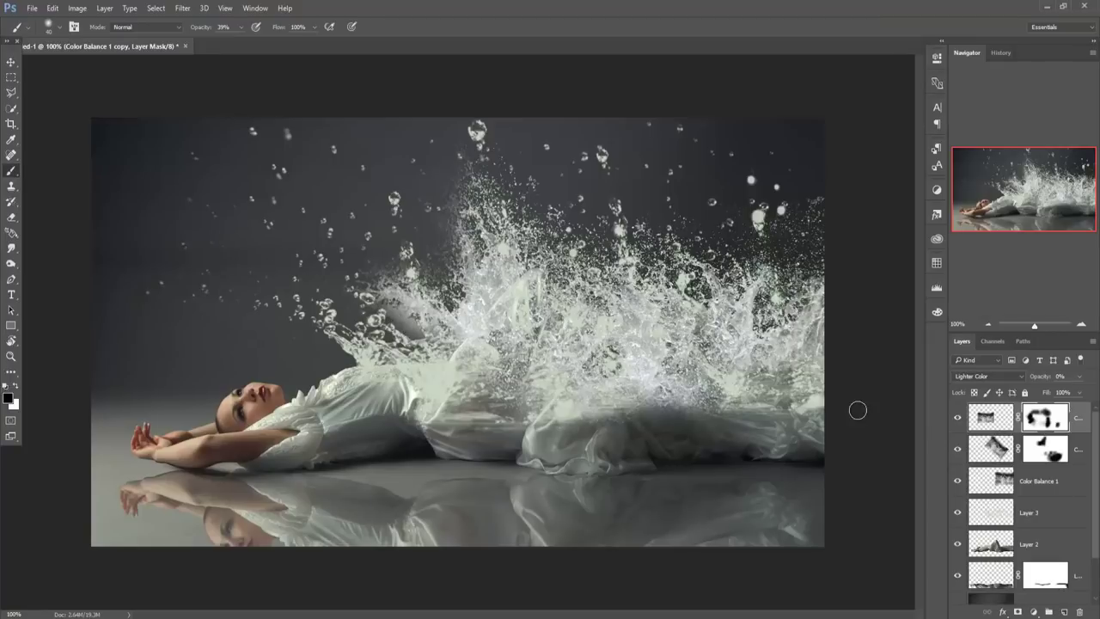
pyautogui.click(996, 452)
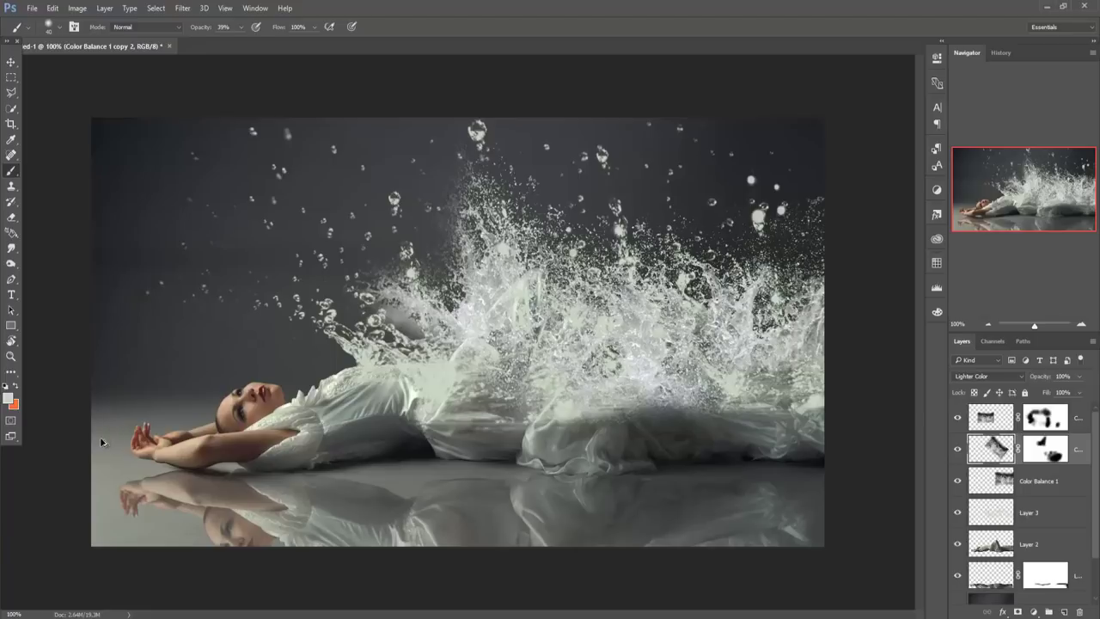
pyautogui.click(1043, 448)
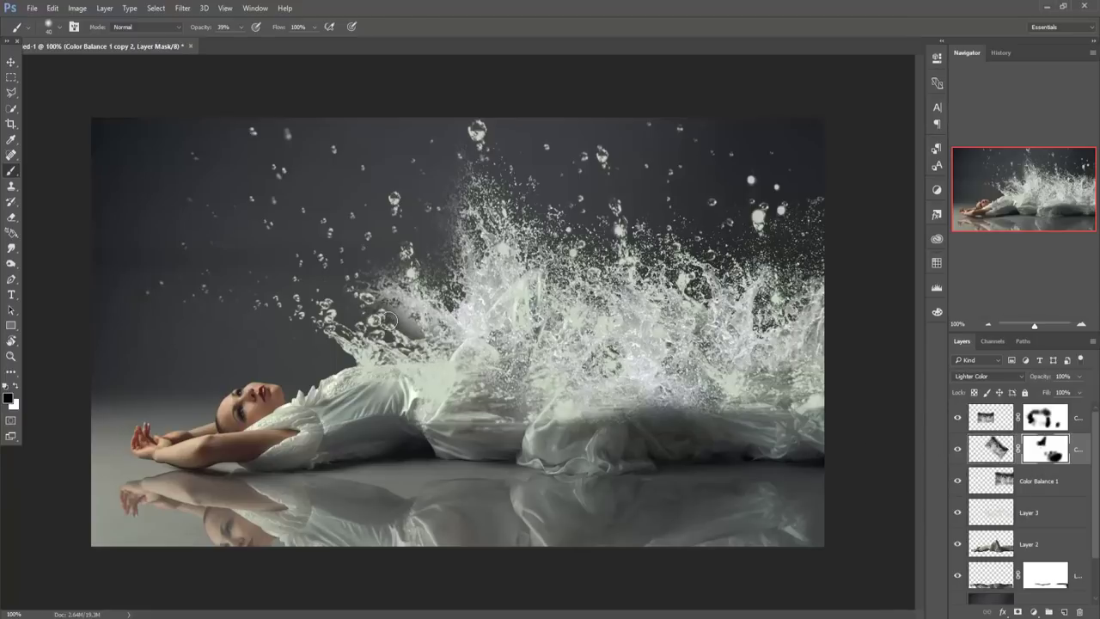
pyautogui.moveTo(371, 314)
pyautogui.mouseDown()
pyautogui.moveTo(404, 308)
pyautogui.moveTo(370, 320)
pyautogui.mouseUp()
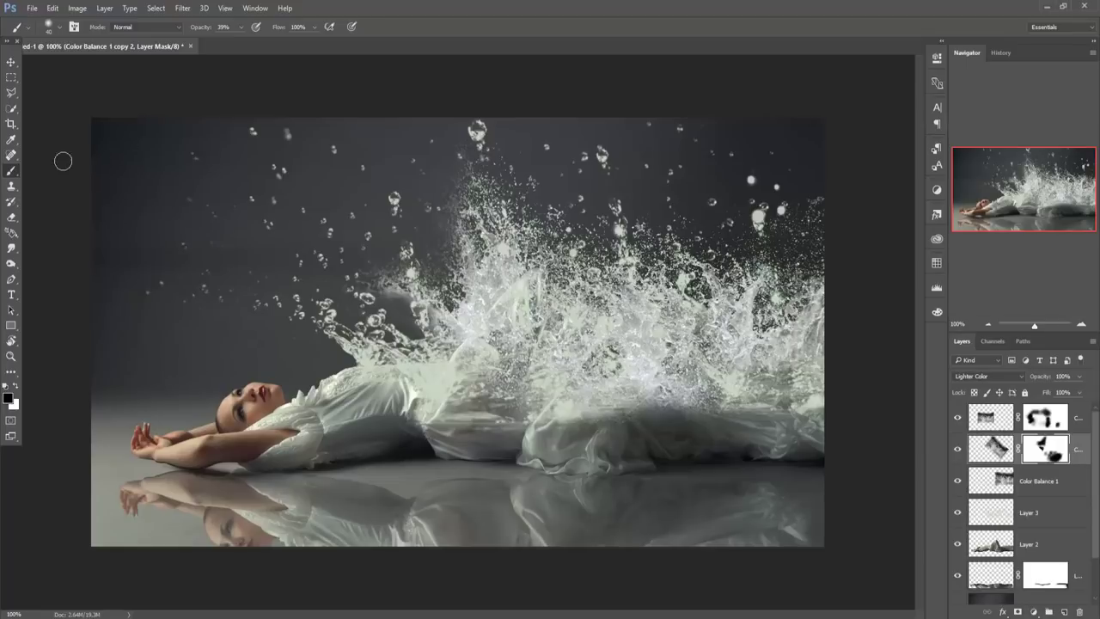
pyautogui.click(11, 62)
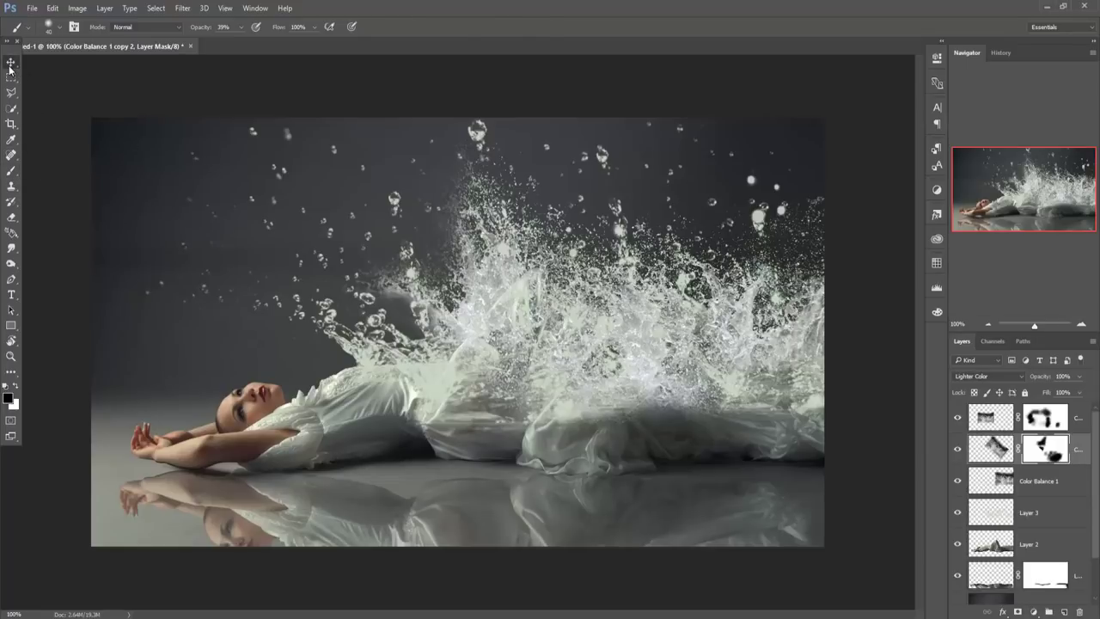
pyautogui.click(1083, 421)
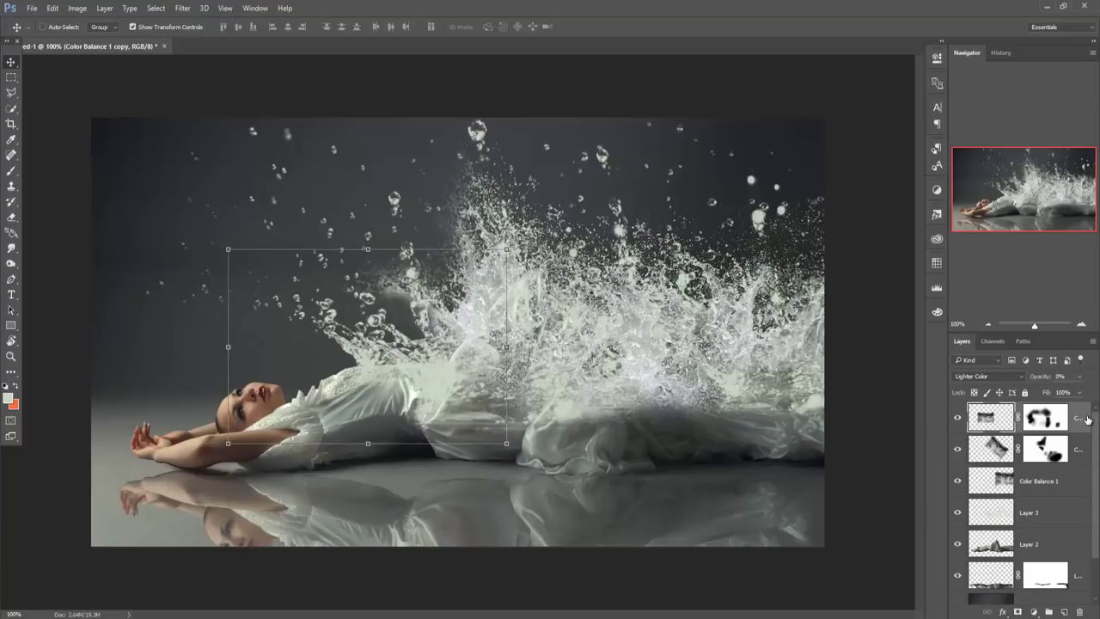
# - Add a Color Balance adjustment with midtones Cyan-Red -13, Magenta-Green -6, Yellow-Blue +20
pyautogui.click(1035, 611)
pyautogui.click(997, 483)
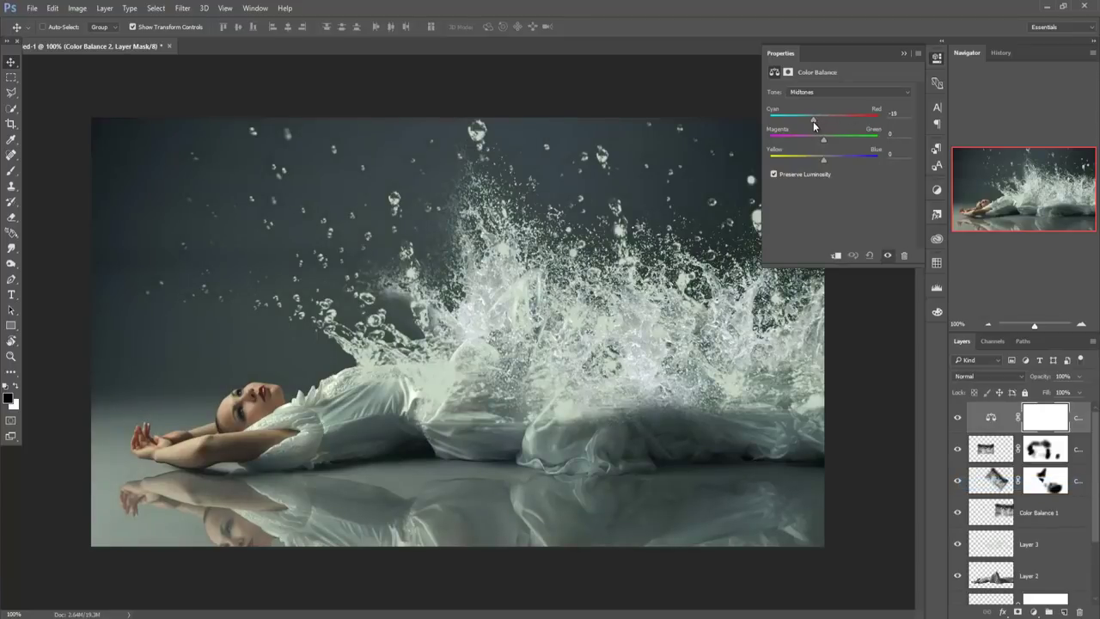
pyautogui.moveTo(812, 121); pyautogui.dragTo(819, 121)
pyautogui.moveTo(828, 158); pyautogui.dragTo(811, 160)
pyautogui.moveTo(822, 117); pyautogui.dragTo(827, 139)
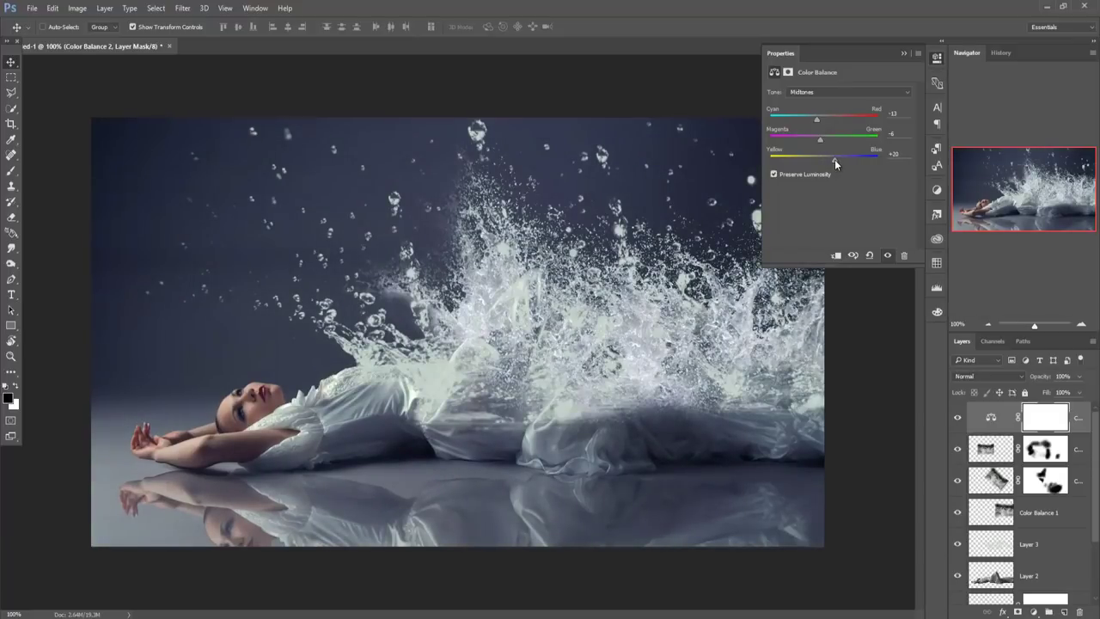
pyautogui.click(902, 54)
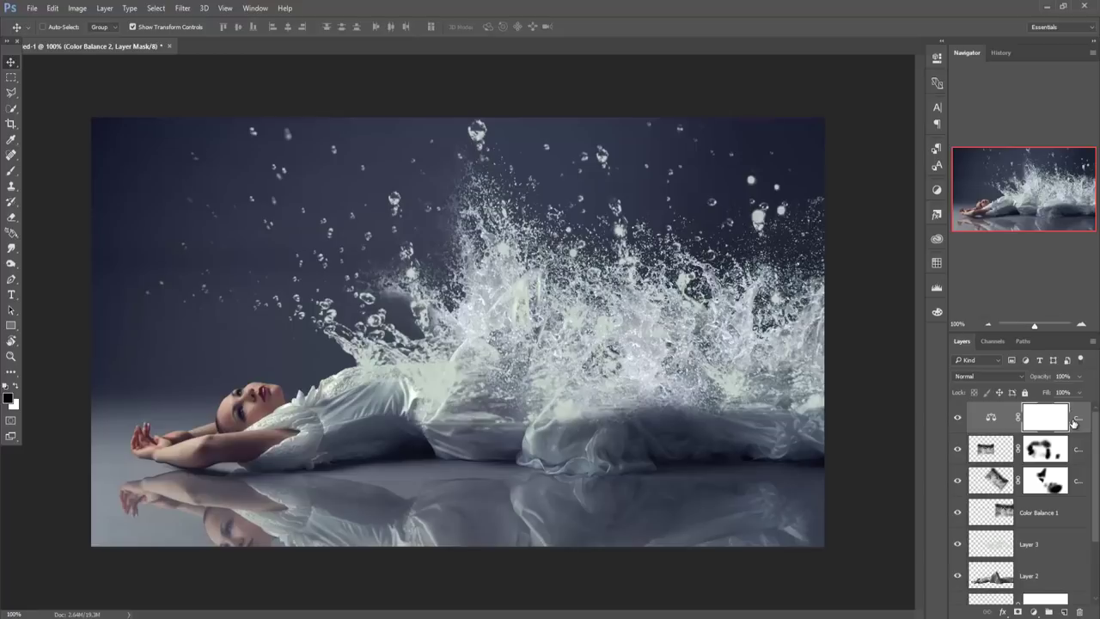
pyautogui.click(1039, 488)
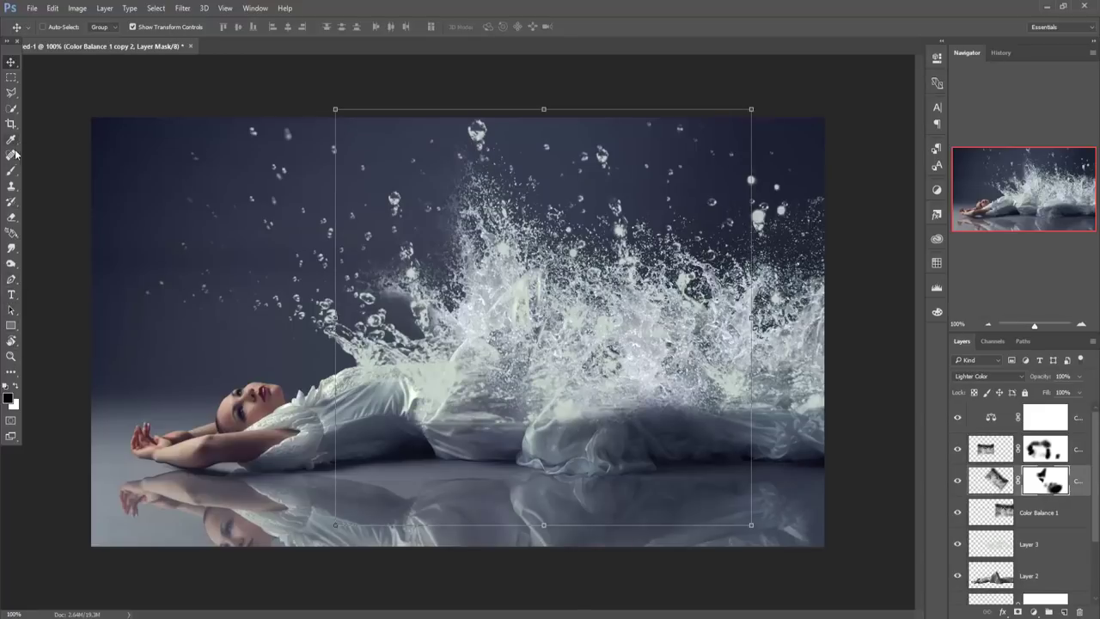
# - Mask out part of the upper splash with a 70-pixel brush at 100% opacity
pyautogui.click(11, 171)
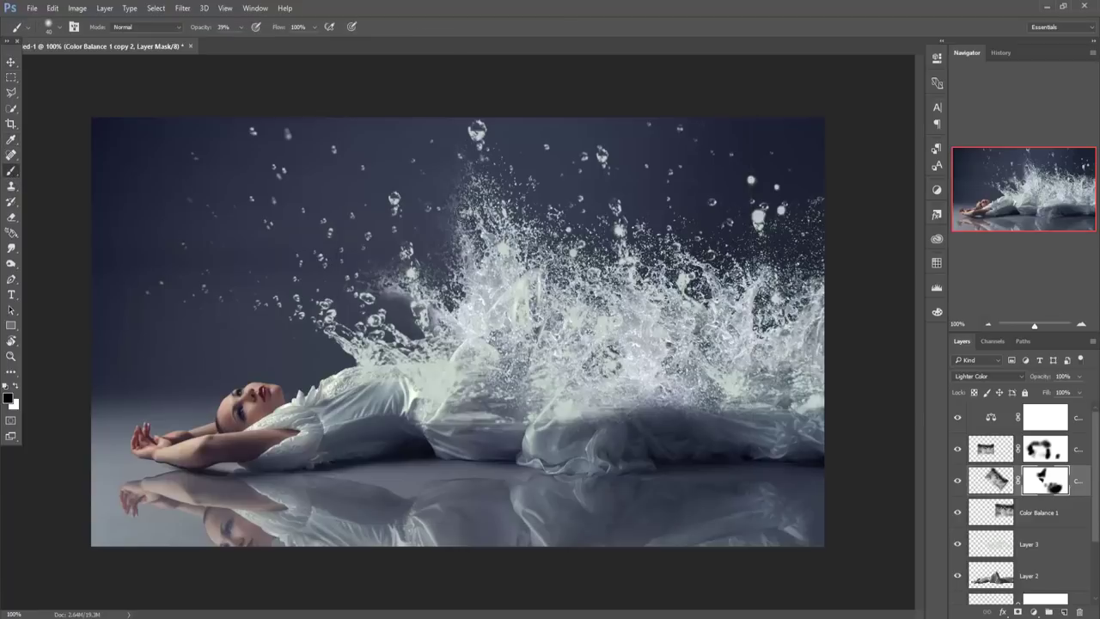
pyautogui.press(']')
pyautogui.press(']')
pyautogui.press(']')
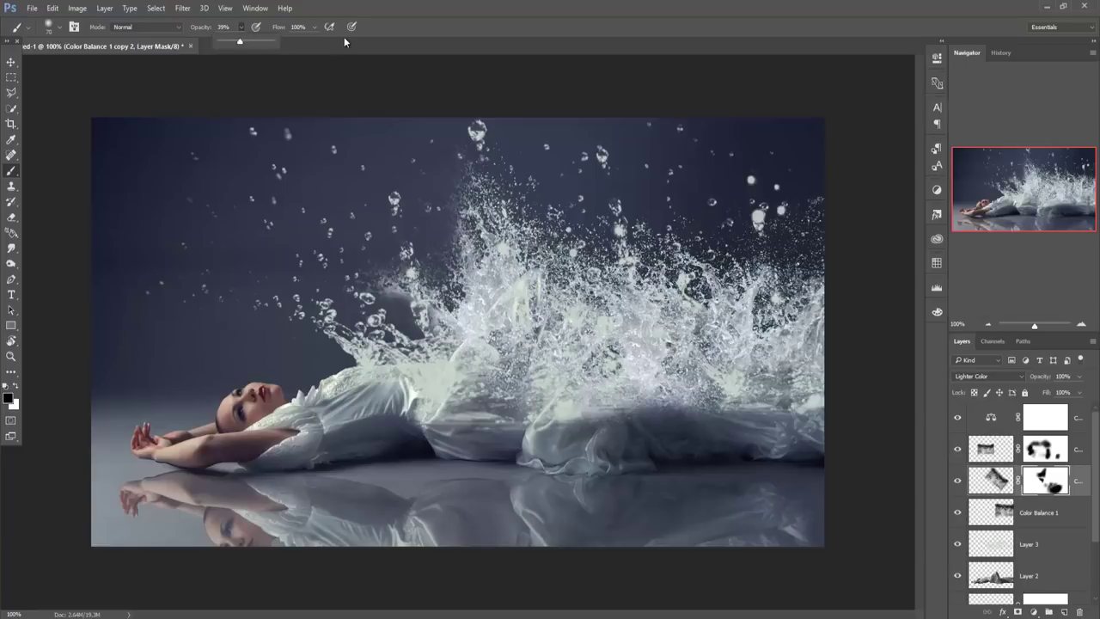
pyautogui.moveTo(242, 49); pyautogui.dragTo(316, 39)
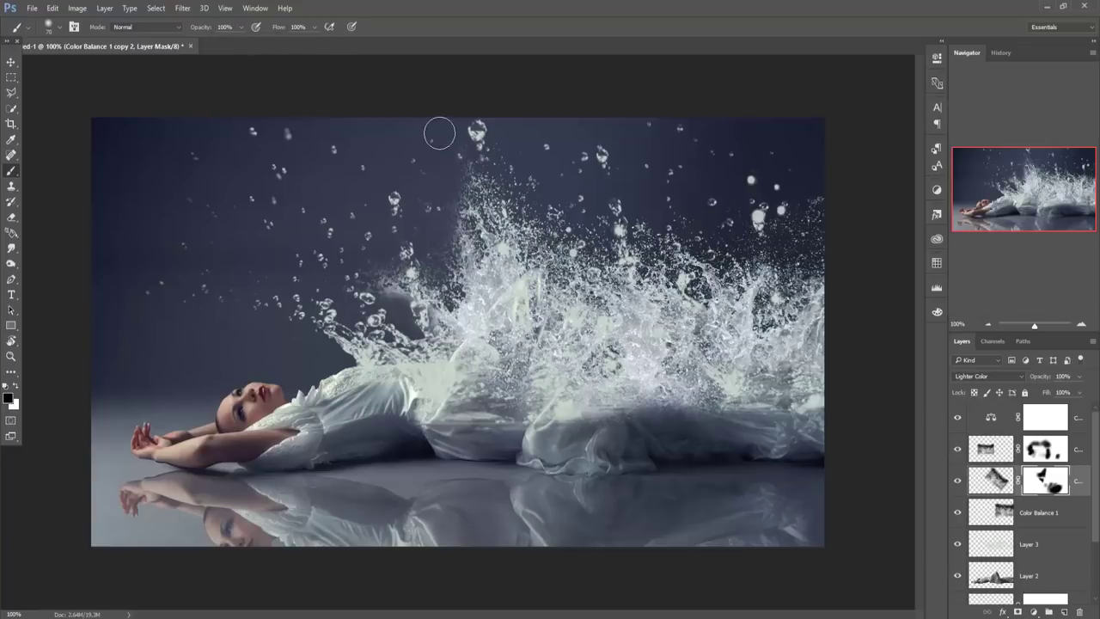
pyautogui.moveTo(464, 158)
pyautogui.mouseDown()
pyautogui.moveTo(485, 223)
pyautogui.moveTo(397, 274)
pyautogui.moveTo(357, 250)
pyautogui.moveTo(402, 300)
pyautogui.moveTo(444, 298)
pyautogui.moveTo(440, 262)
pyautogui.moveTo(468, 257)
pyautogui.moveTo(473, 226)
pyautogui.moveTo(485, 232)
pyautogui.moveTo(451, 309)
pyautogui.moveTo(485, 275)
pyautogui.moveTo(483, 215)
pyautogui.moveTo(498, 212)
pyautogui.moveTo(468, 300)
pyautogui.moveTo(487, 282)
pyautogui.moveTo(414, 289)
pyautogui.mouseUp()
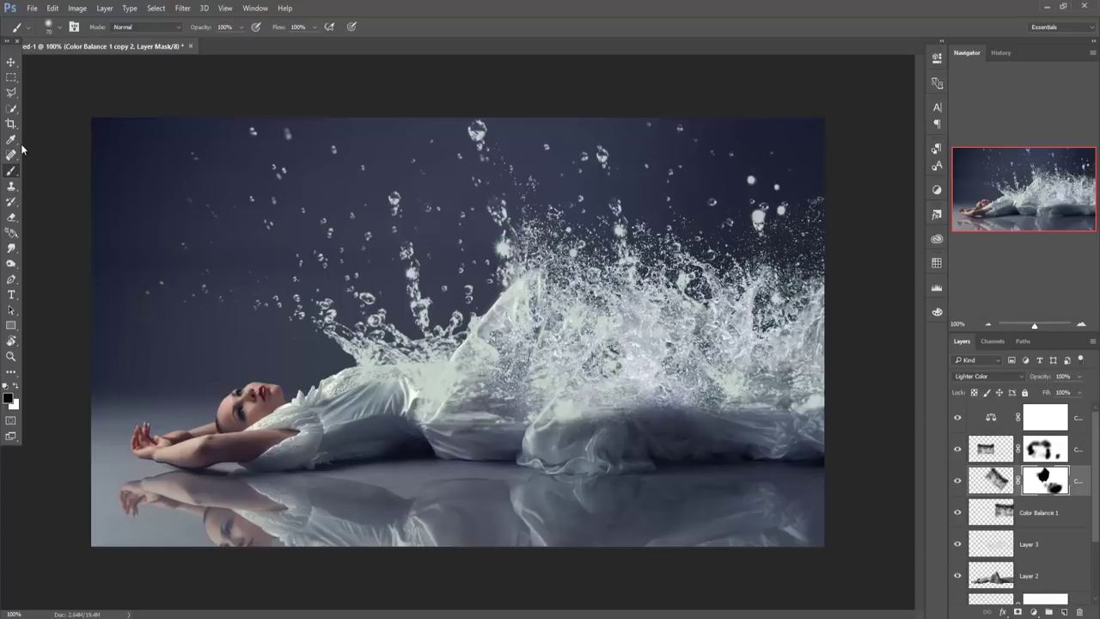
# - Load a splash-shaped brush tip sized to 150 pixels
pyautogui.click(61, 28)
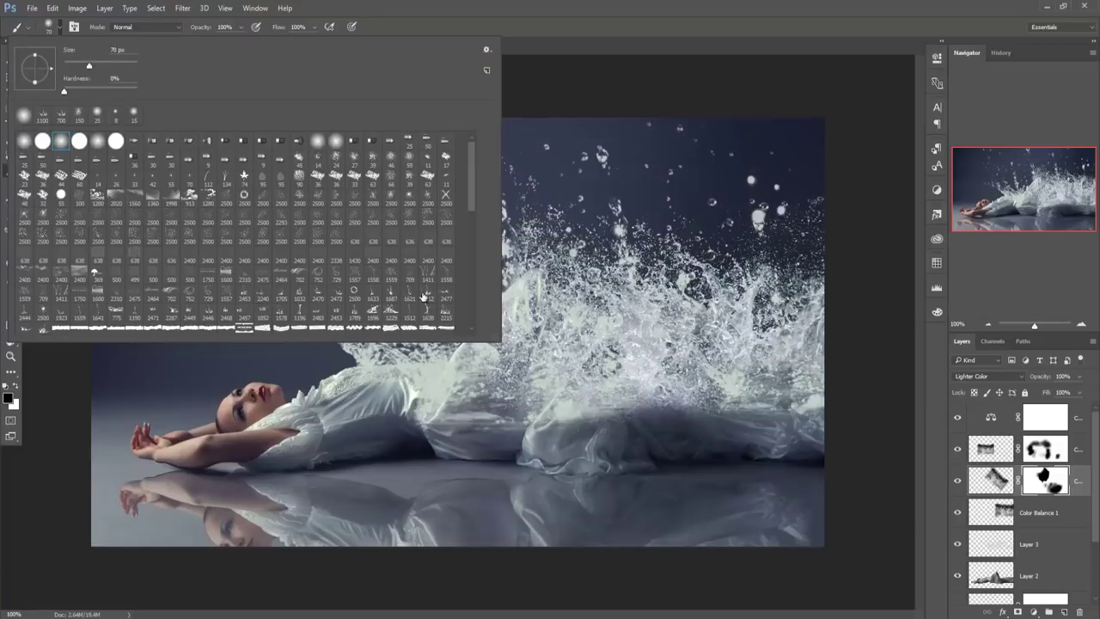
pyautogui.click(391, 293)
pyautogui.click(609, 5)
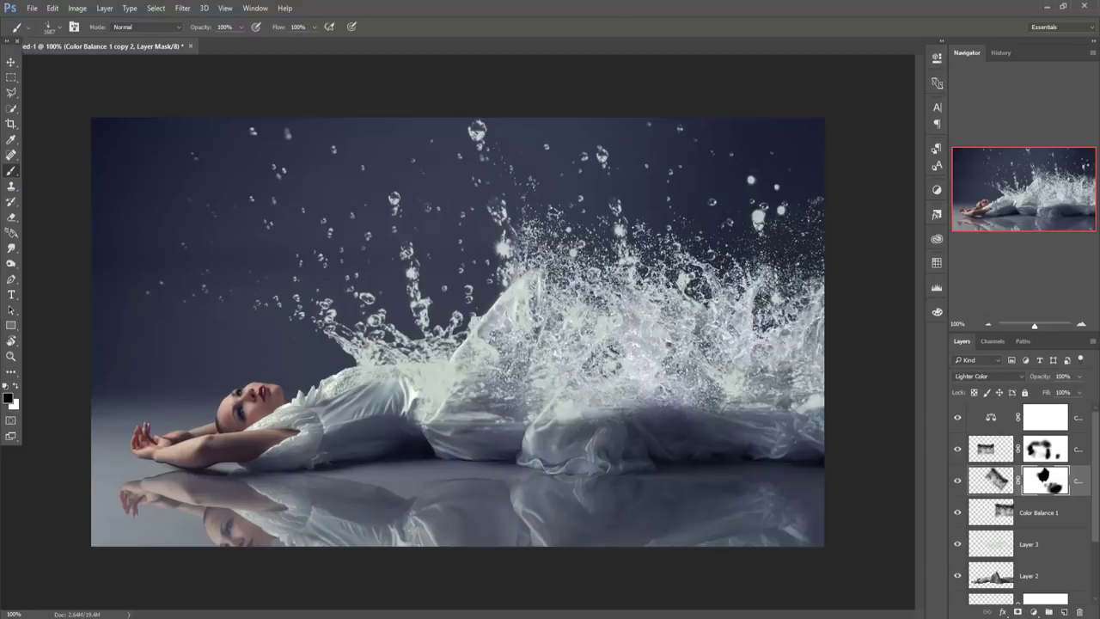
pyautogui.press('[')
pyautogui.press('[')
pyautogui.press('[')
# - Stamp two splash shapes near the splash's left edge on a new Layer 4
pyautogui.click(1065, 611)
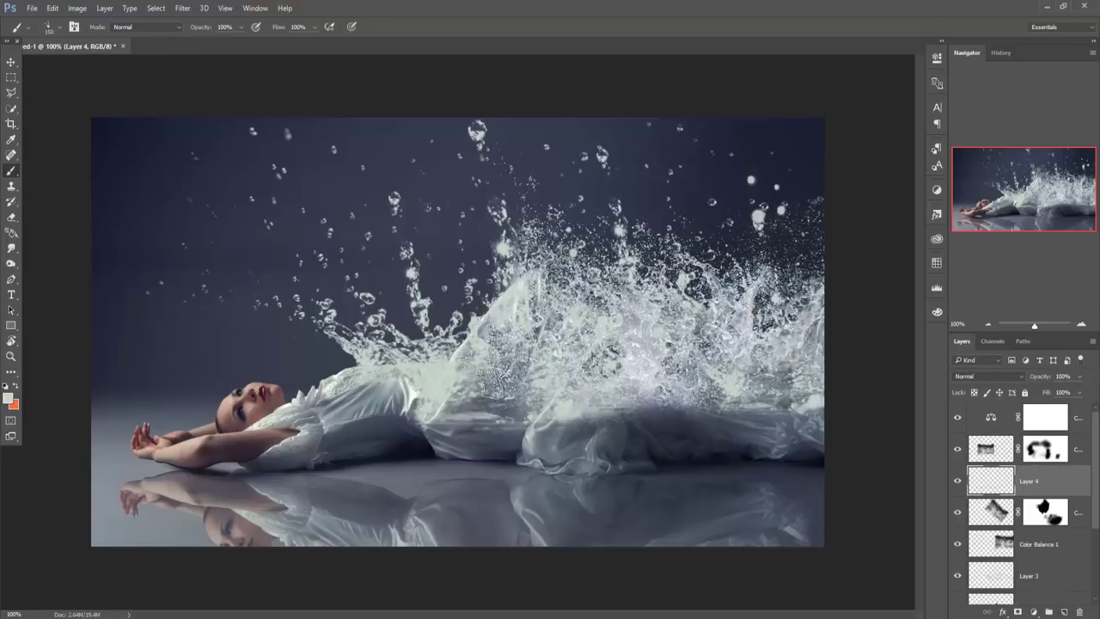
pyautogui.click(492, 273)
pyautogui.click(477, 305)
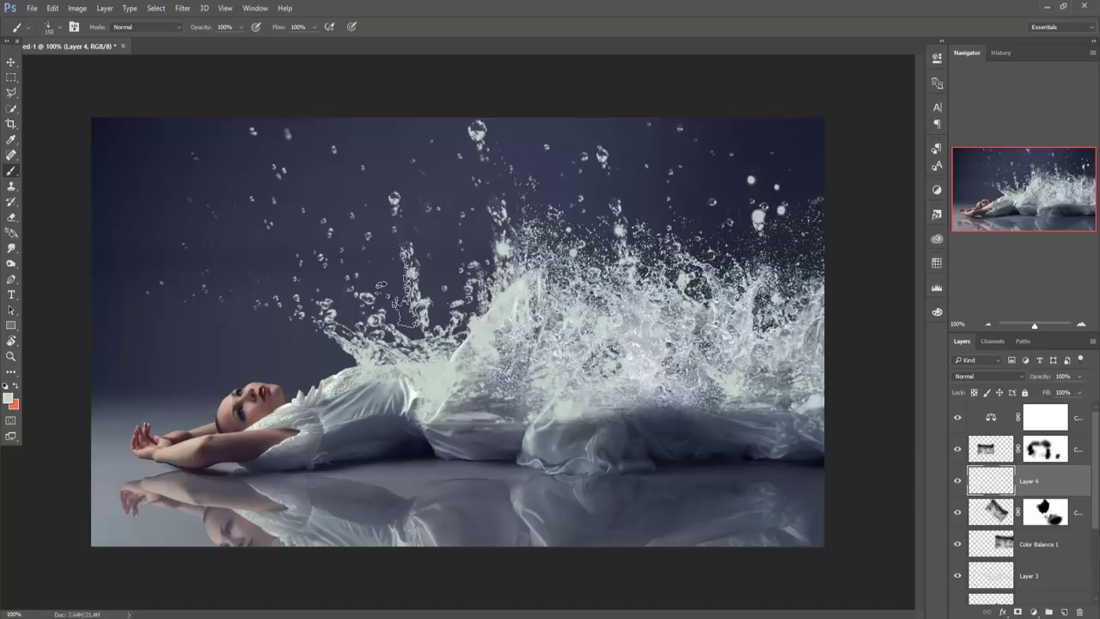
pyautogui.click(11, 62)
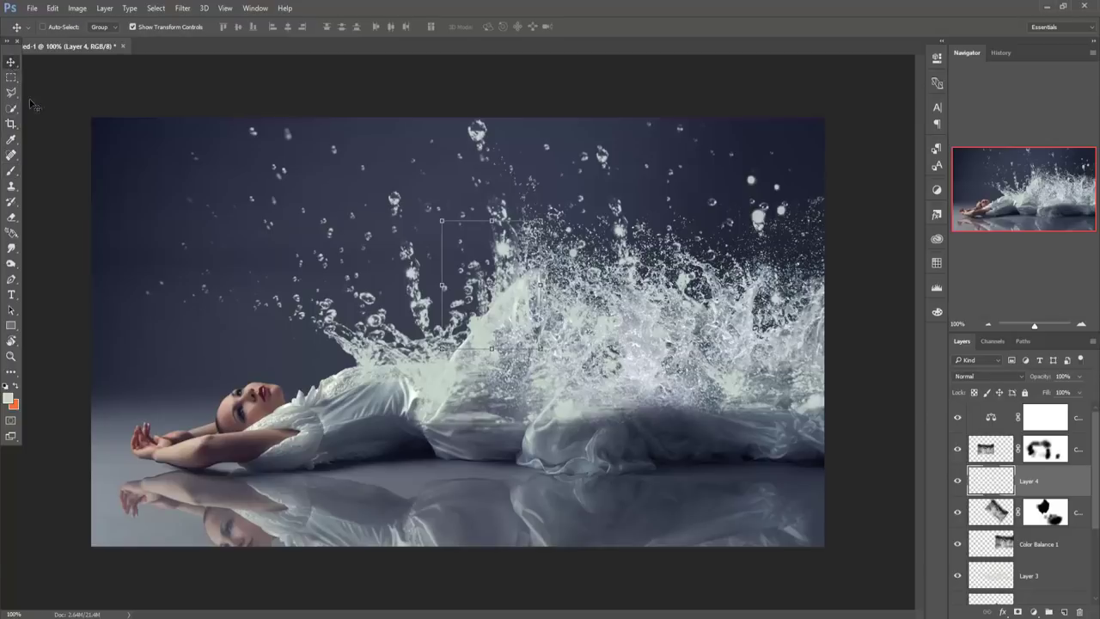
pyautogui.click(1079, 422)
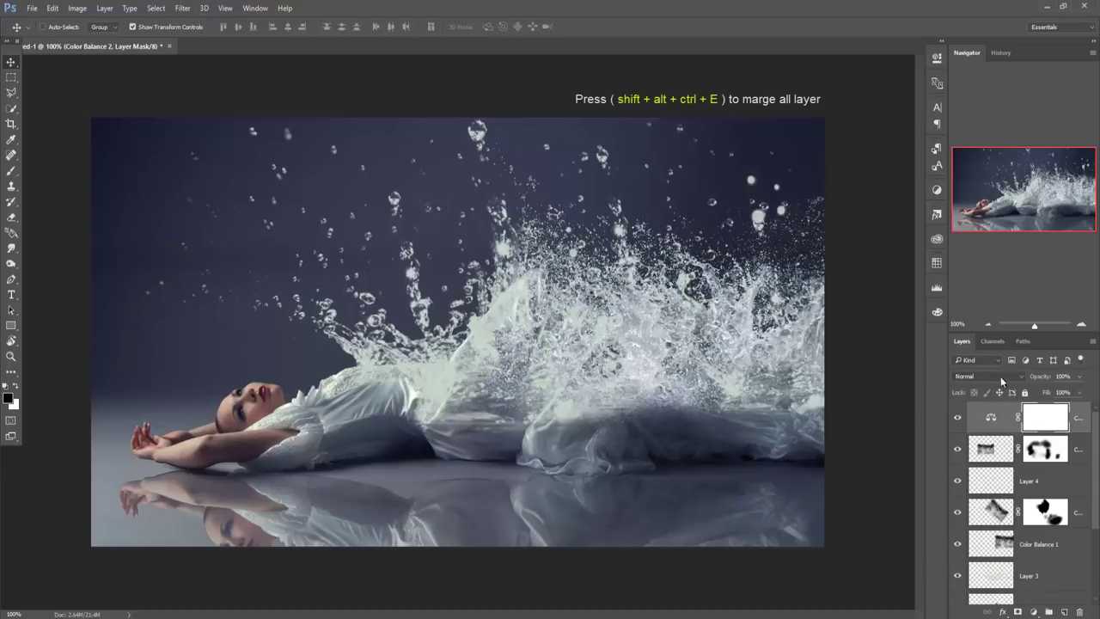
# - Merge visible layers into Layer 5 and nudge its Camera Raw temperature slightly
pyautogui.click(1086, 423)
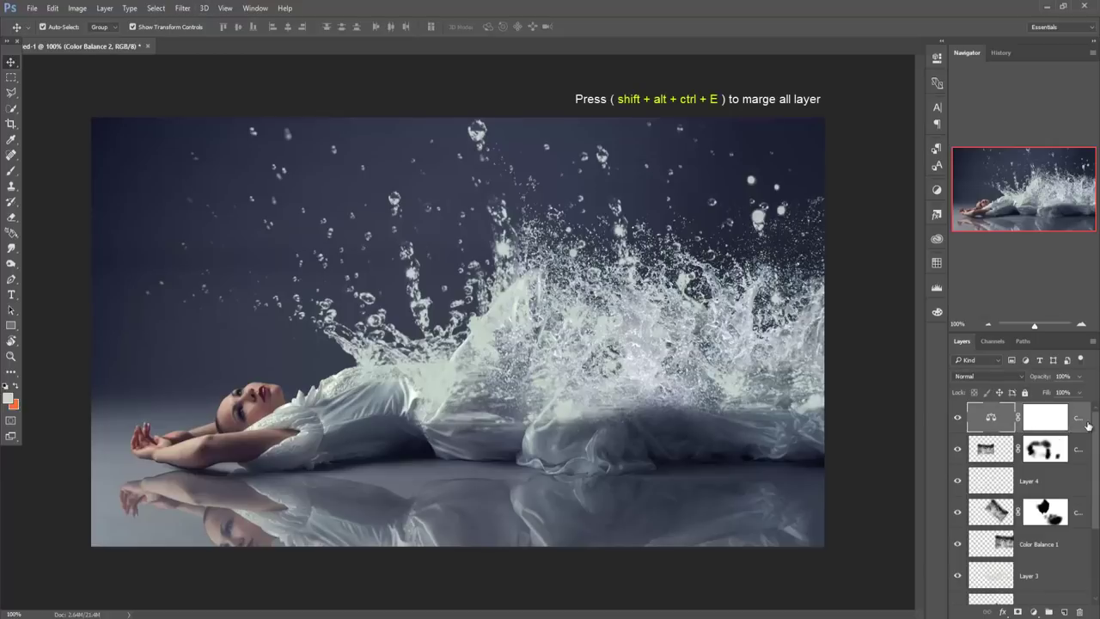
pyautogui.hotkey('ctrl', 'shift', 'alt', 'e')
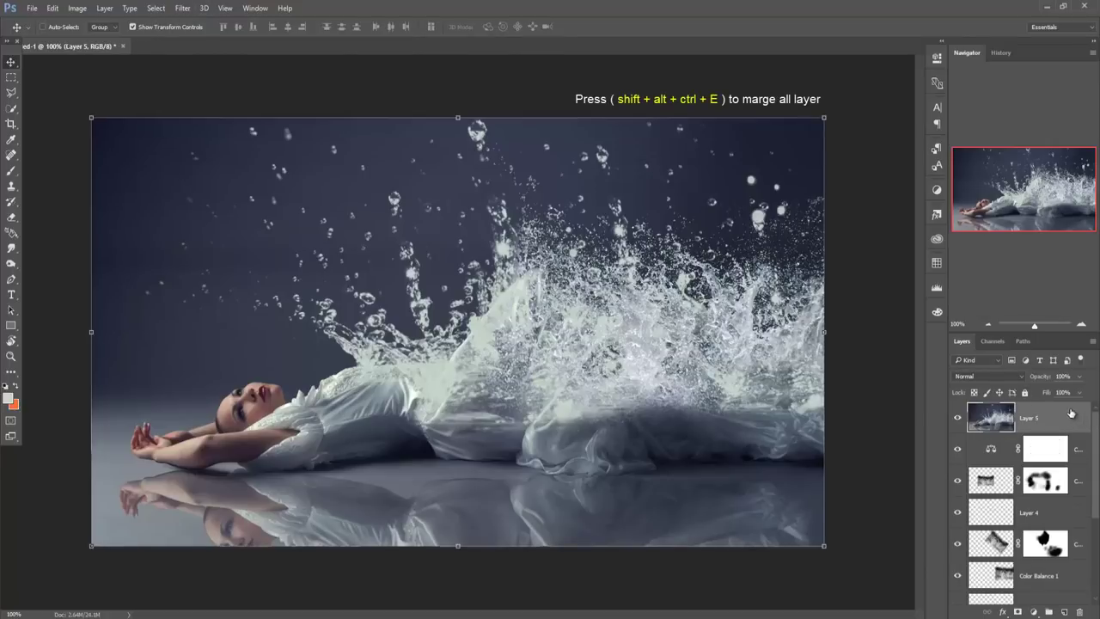
pyautogui.click(182, 8)
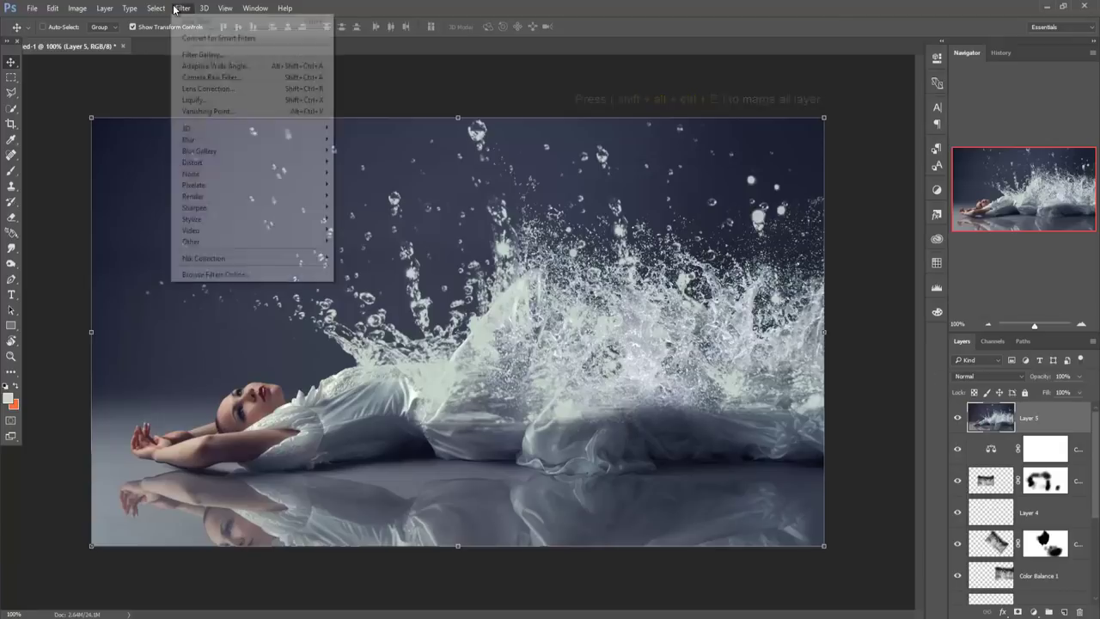
pyautogui.click(208, 78)
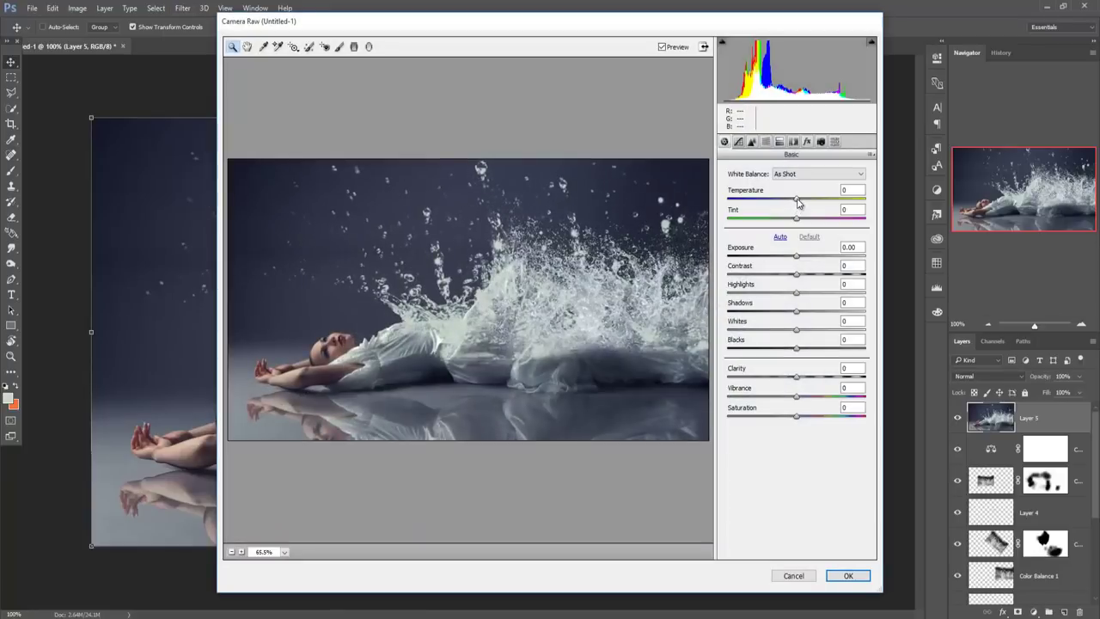
pyautogui.moveTo(797, 200); pyautogui.dragTo(802, 202)
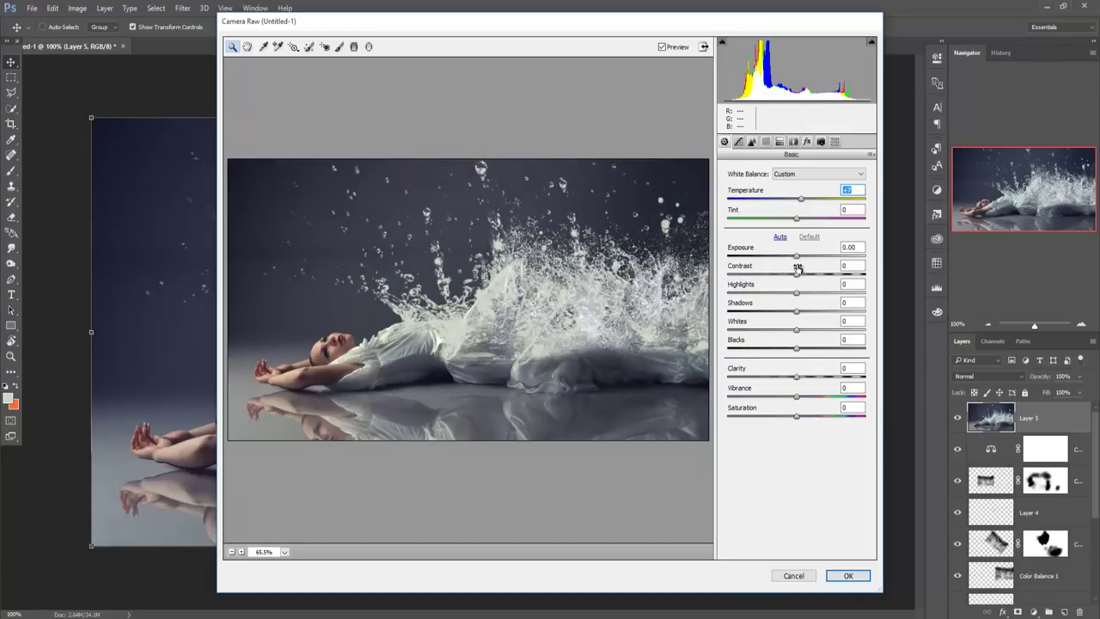
# - Split-tone Layer 5 with highlights hue 56, saturation 3, and shadows hue 183
pyautogui.click(780, 143)
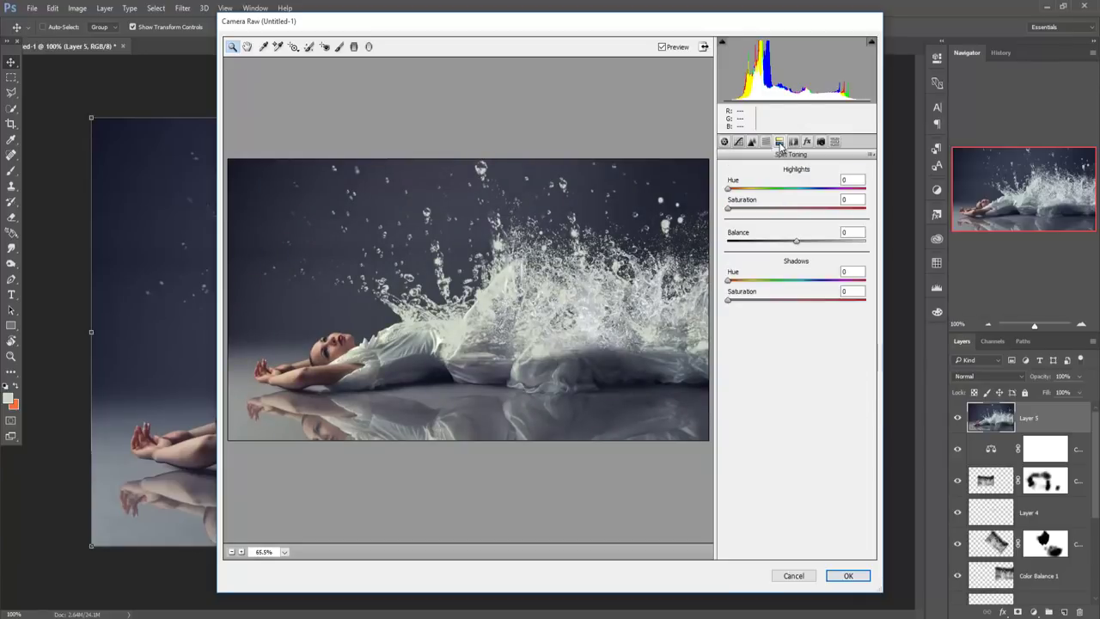
pyautogui.moveTo(729, 188)
pyautogui.mouseDown()
pyautogui.moveTo(802, 192)
pyautogui.moveTo(734, 215)
pyautogui.mouseUp()
pyautogui.click(729, 208)
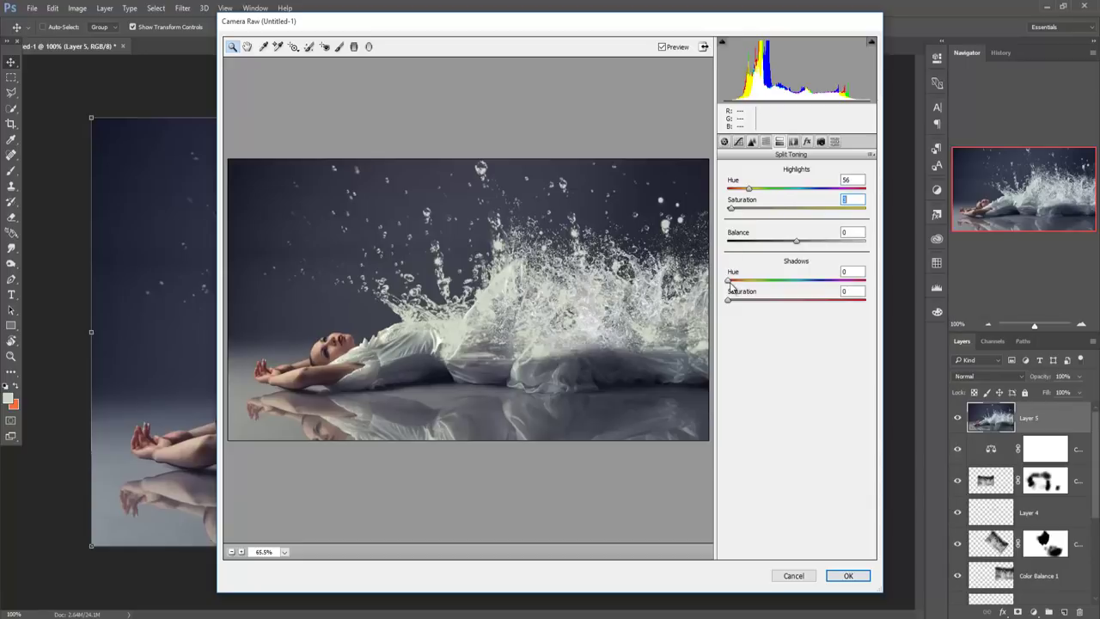
pyautogui.moveTo(728, 281); pyautogui.dragTo(798, 285)
pyautogui.click(731, 300)
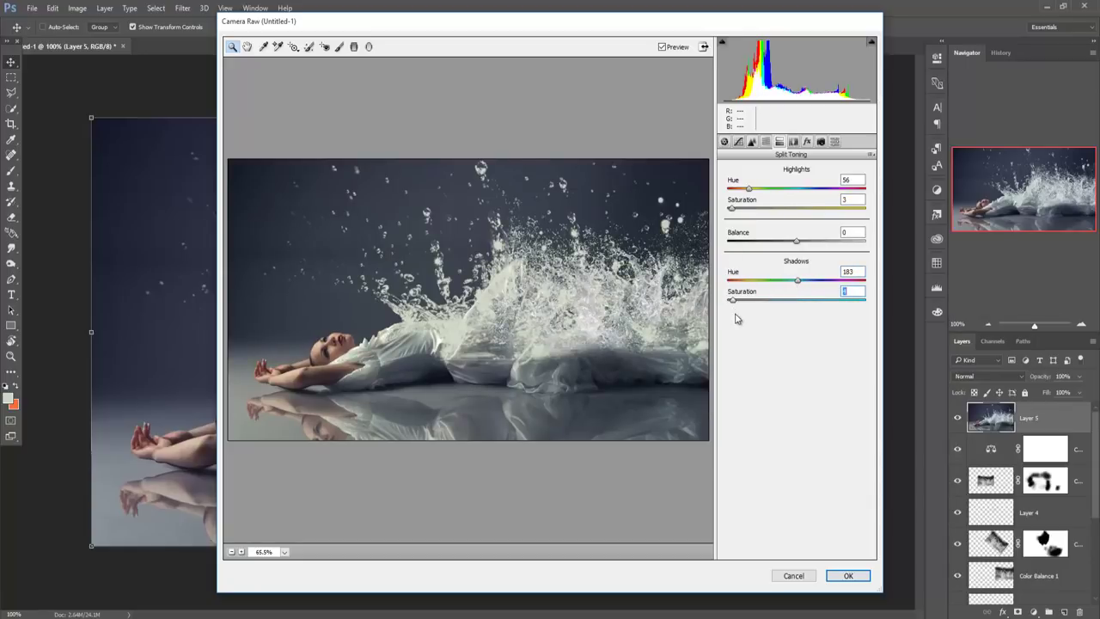
pyautogui.click(845, 575)
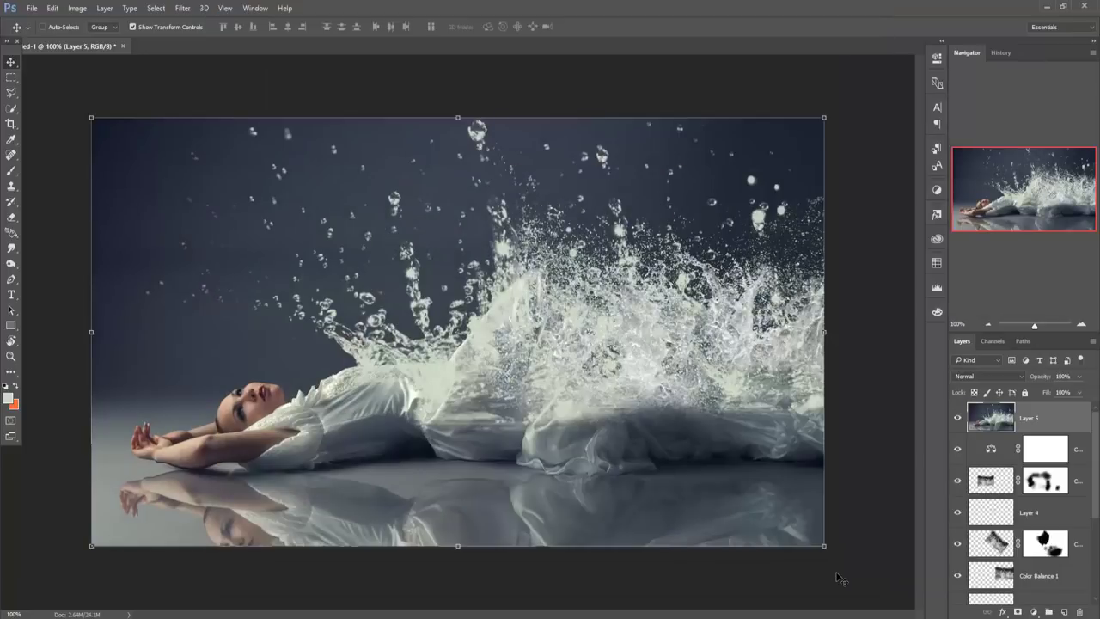
# - Apply Color Efex Pro 4 Cross Processing at 20%, then merge visible layers into Layer 6
pyautogui.click(183, 8)
pyautogui.moveTo(204, 257)
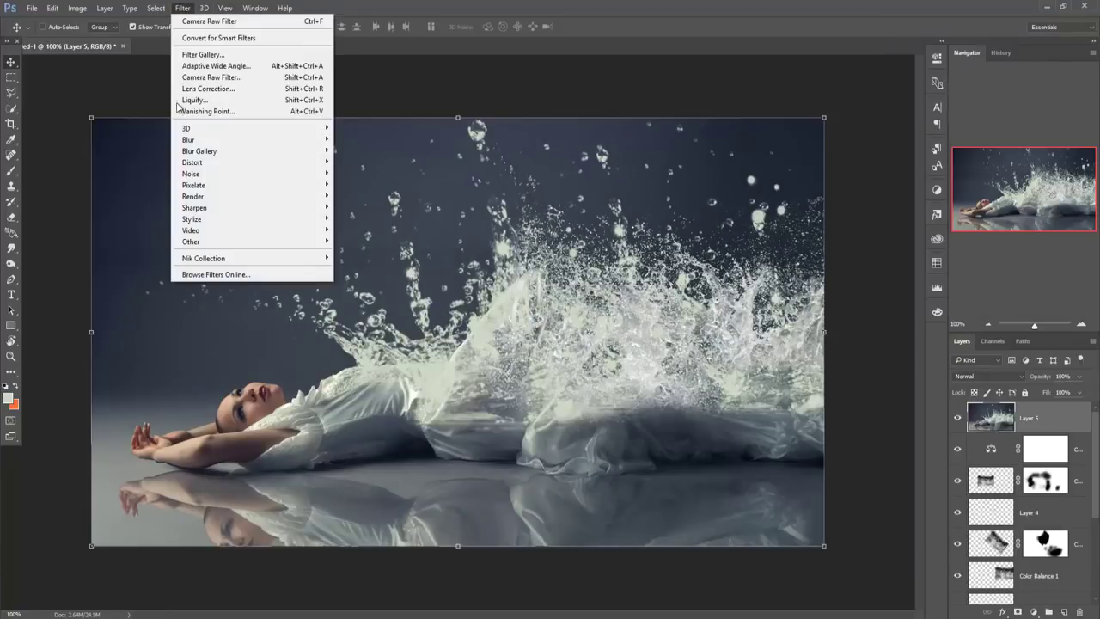
pyautogui.click(365, 269)
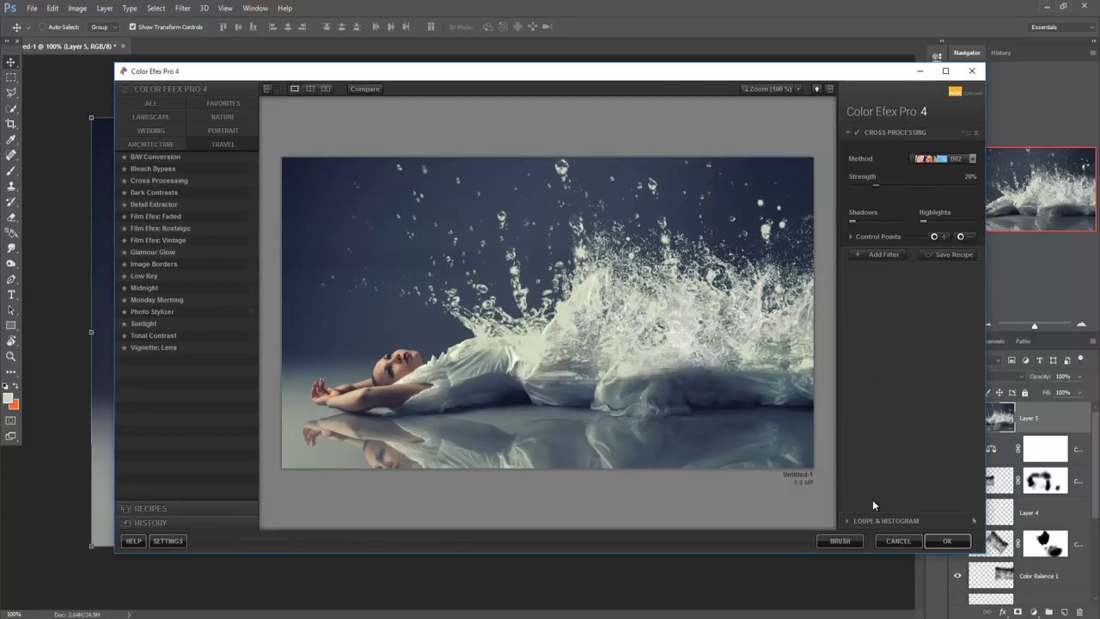
pyautogui.click(935, 542)
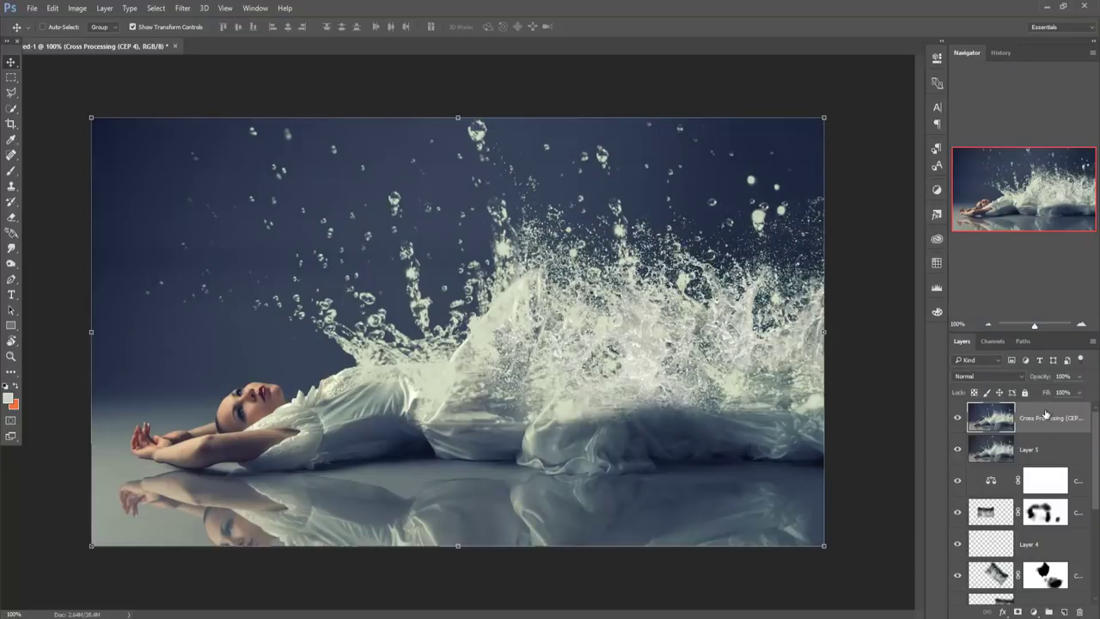
pyautogui.hotkey('ctrl', 'shift', 'alt', 'e')
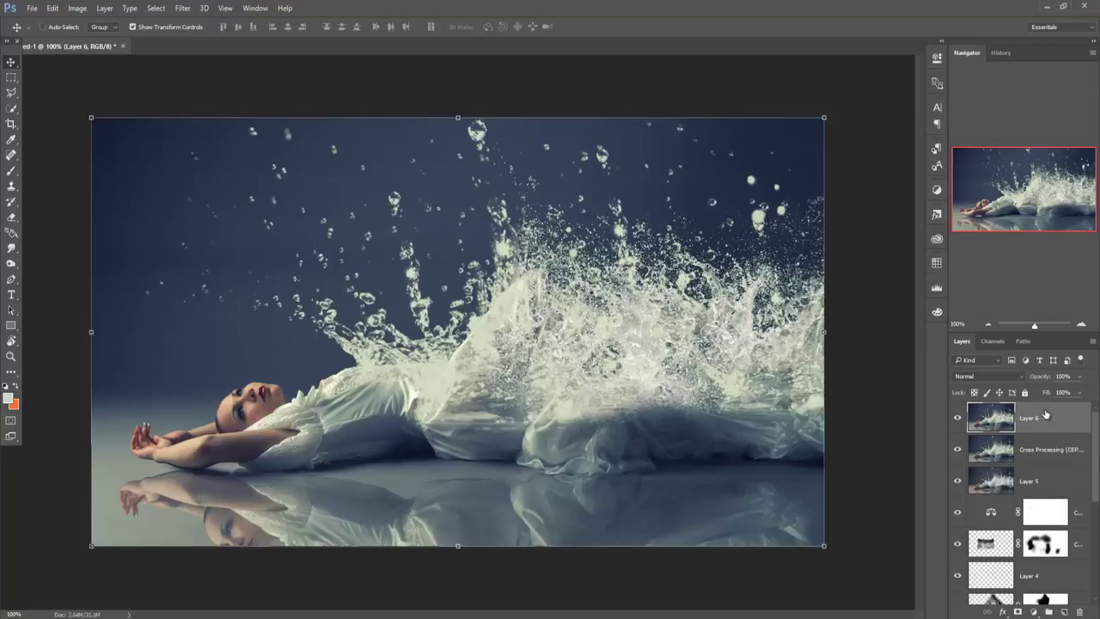